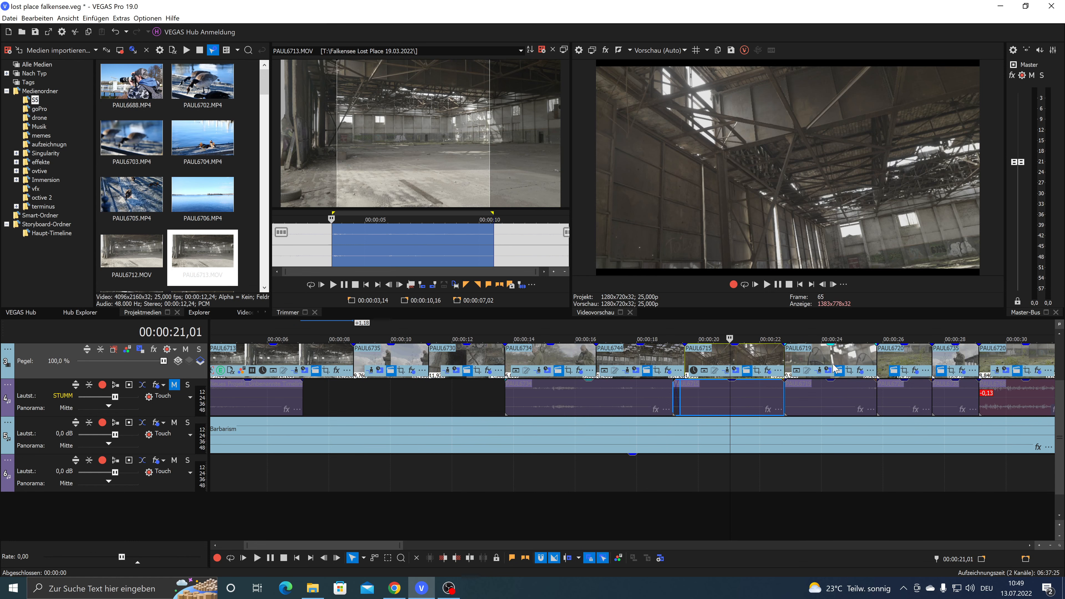
- Preview the ungraded clips on the timeline one after another, from about 24 s to the PAUL6768 clip at about 37 s
scroll(833, 361, "down", 1)
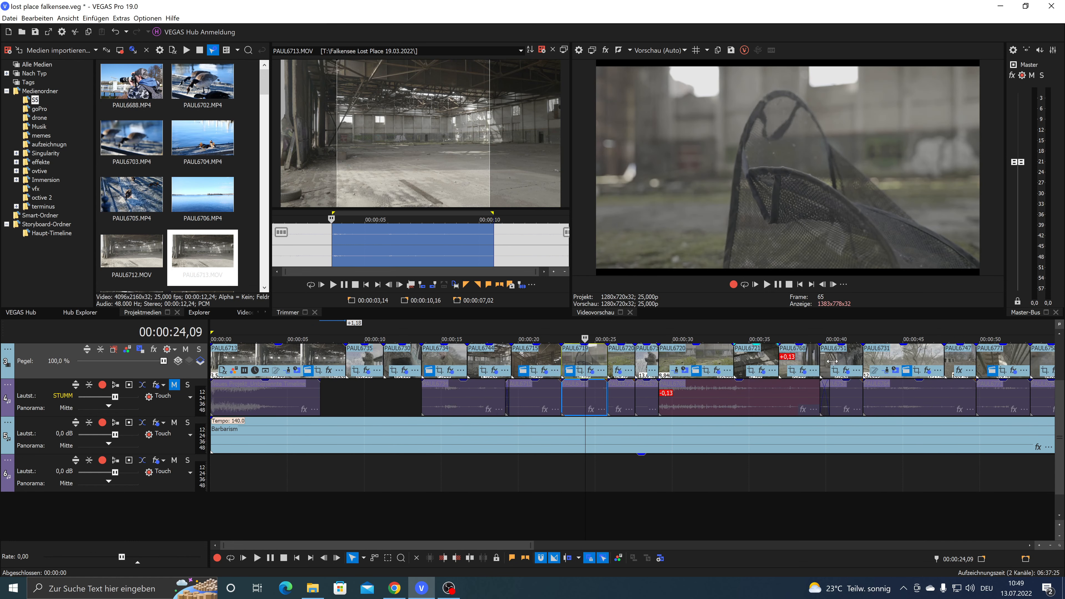
scroll(711, 363, "down", 1)
left_click(782, 361)
left_click(714, 361)
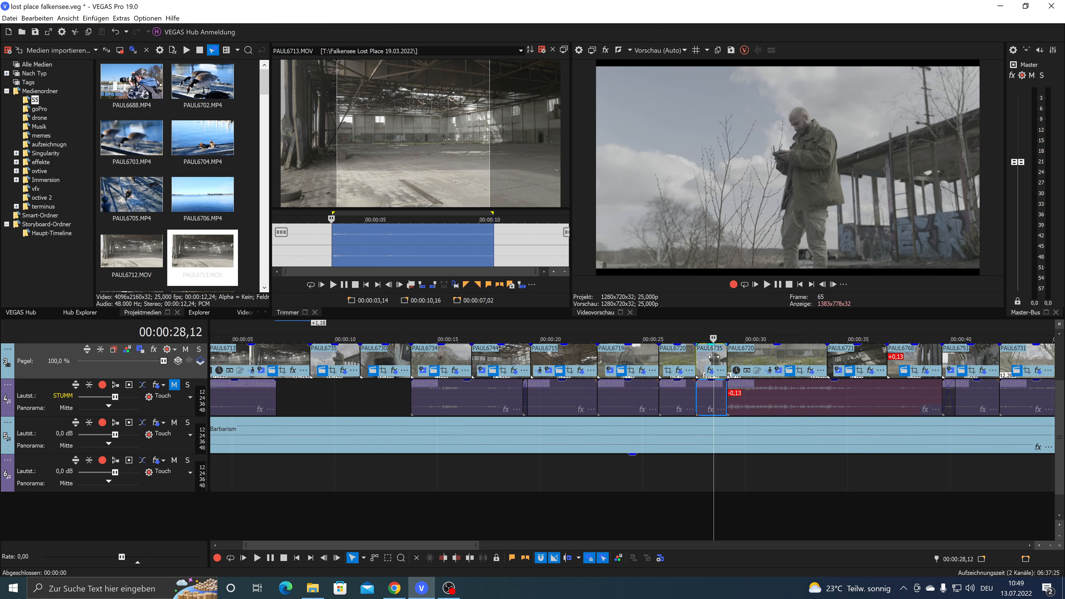
left_click(871, 359)
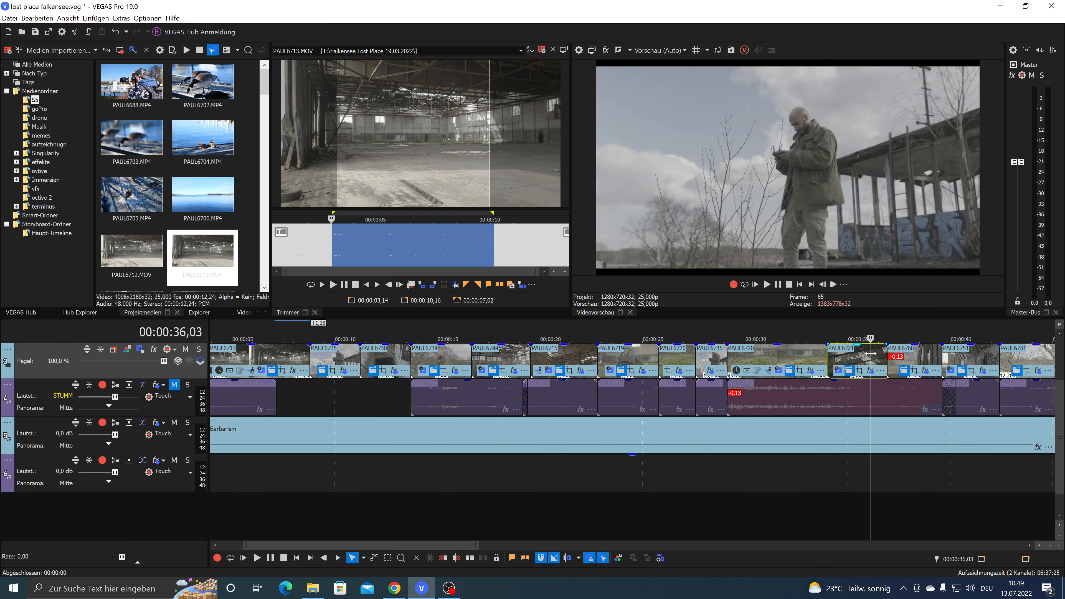
scroll(813, 354, "up", 4)
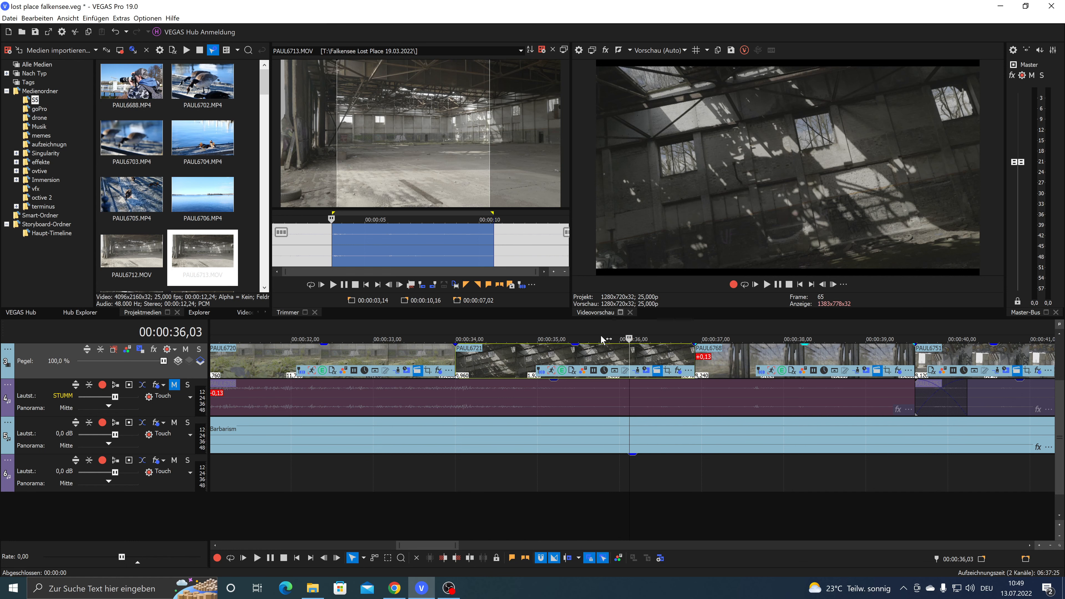
left_click(740, 355)
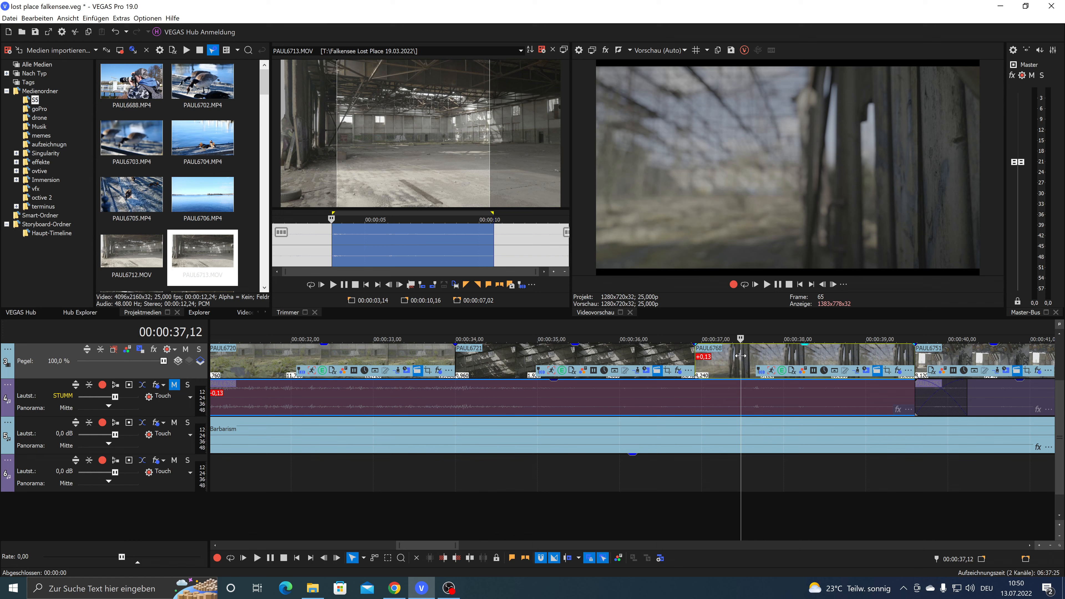
scroll(741, 354, "down", 1)
scroll(738, 356, "down", 1)
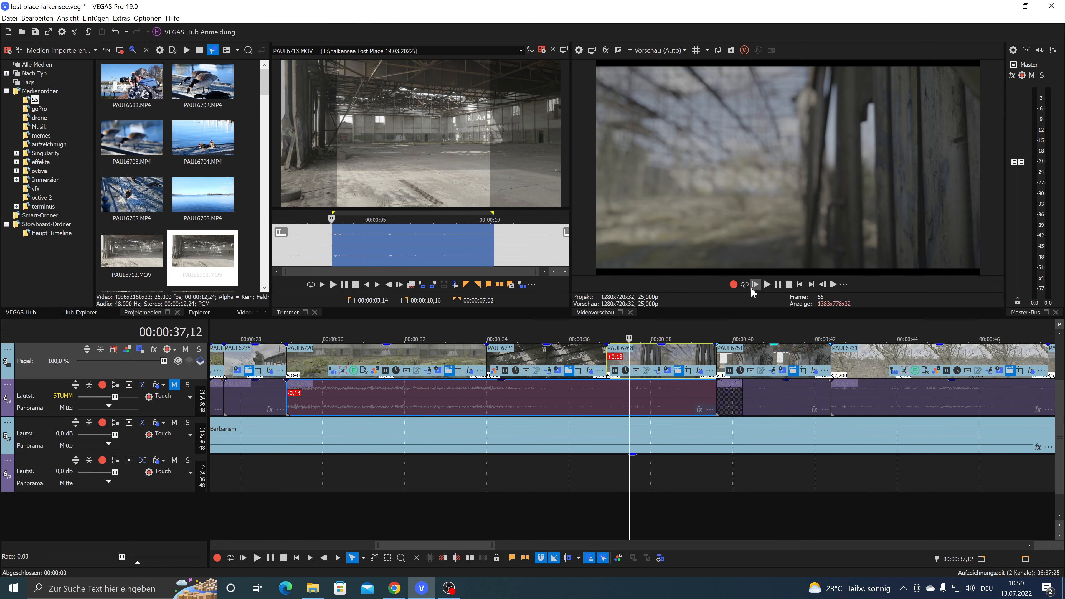
- Preview the ungraded footage further along the timeline, from the clip at about 41 s to the one at about 1:17
left_click(781, 357)
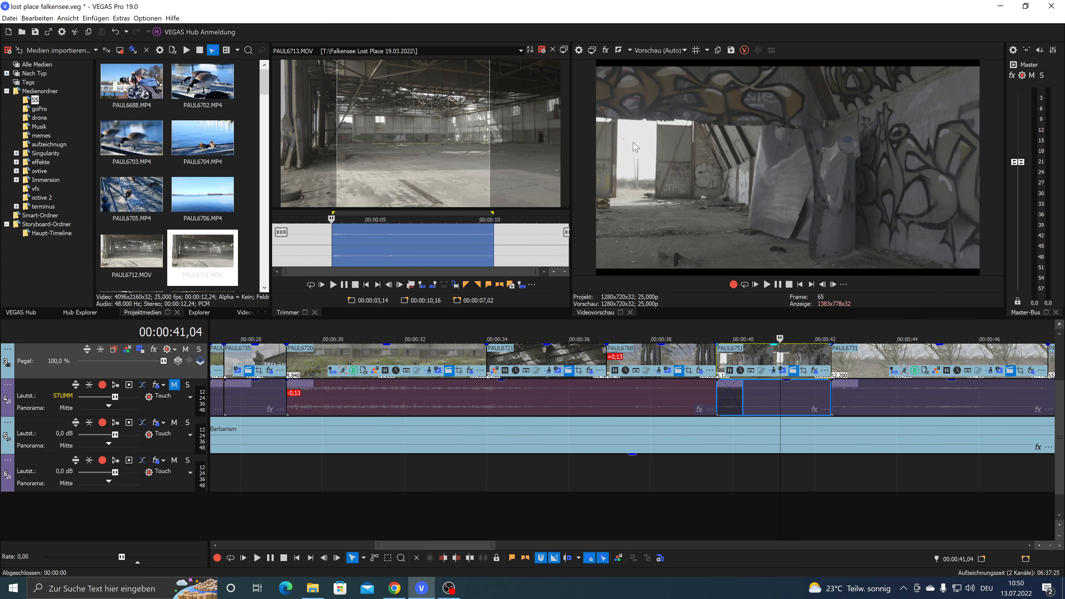
left_click(904, 356)
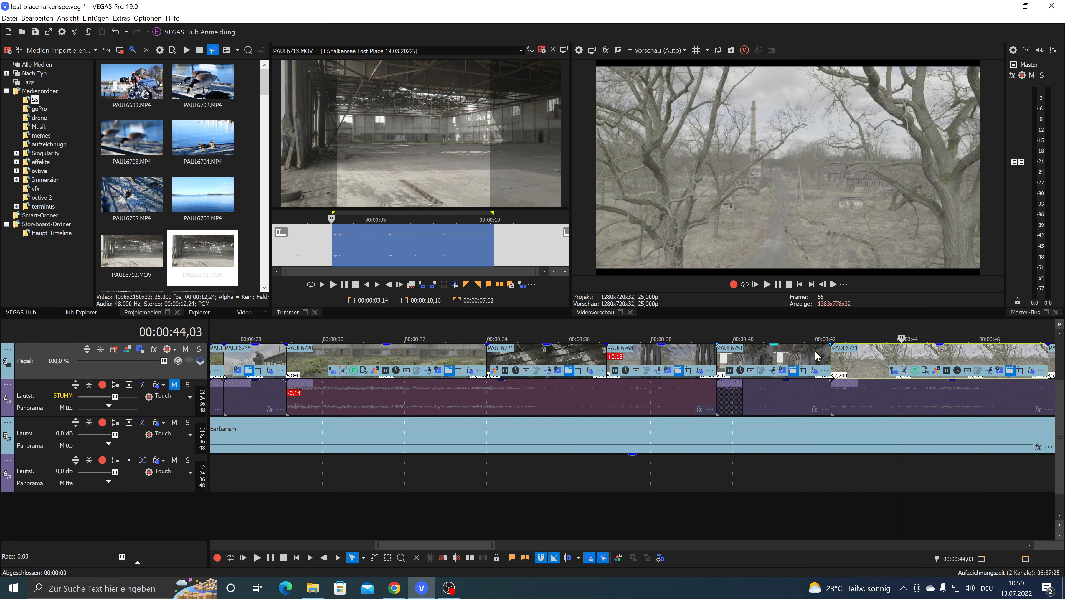
scroll(817, 357, "down", 3)
left_click(796, 353)
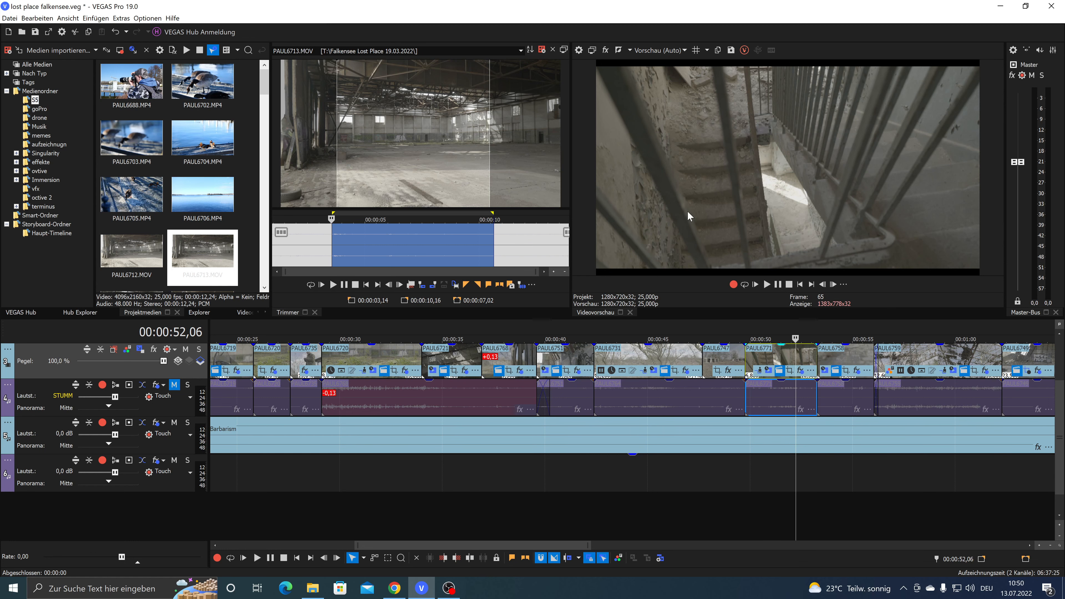
left_click(863, 358)
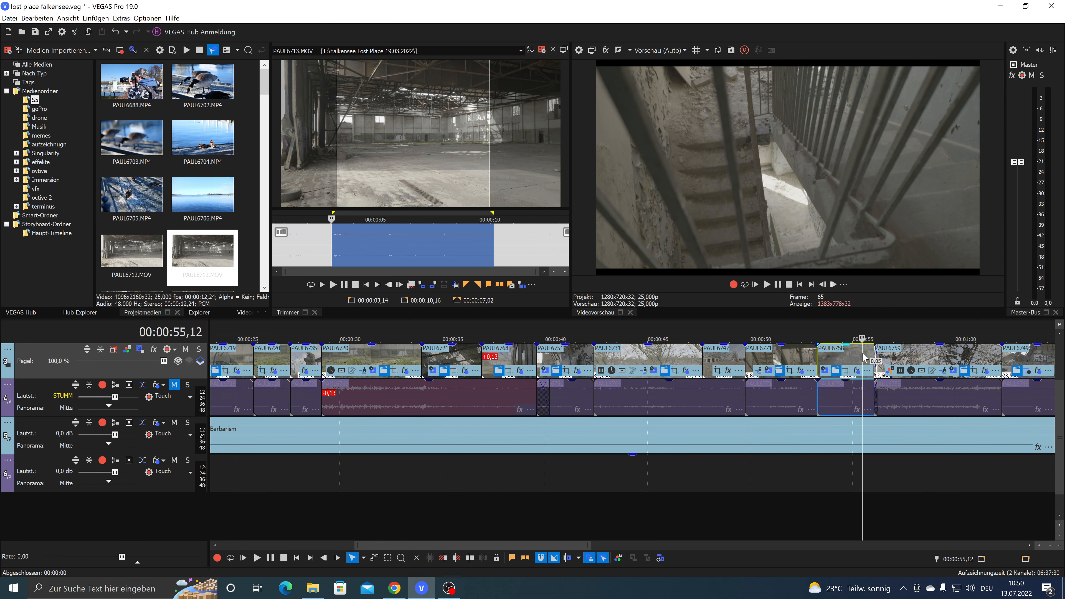
scroll(857, 359, "down", 2)
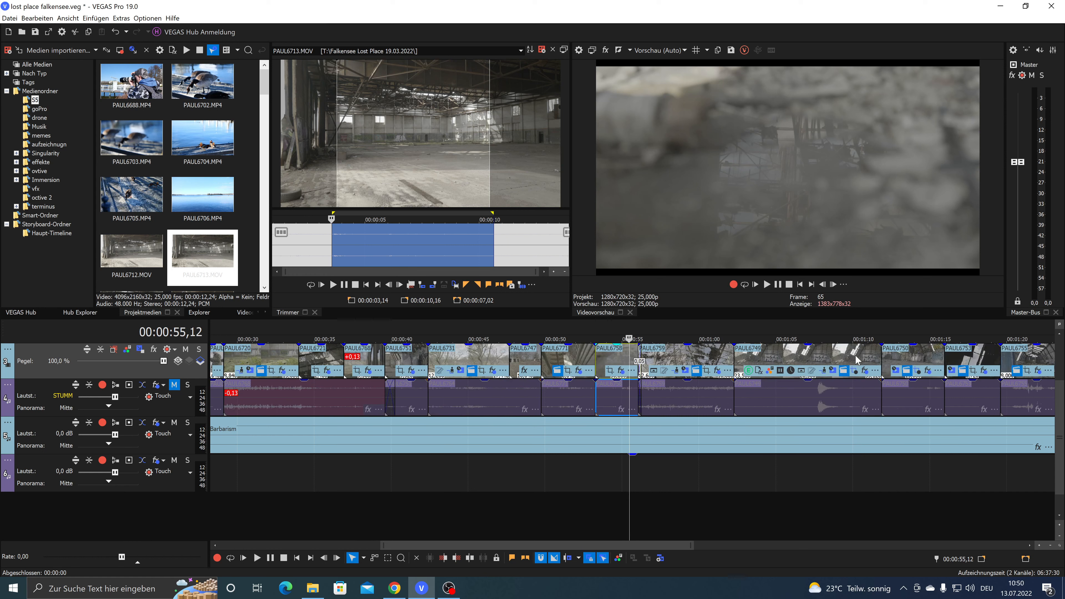
left_click(835, 356)
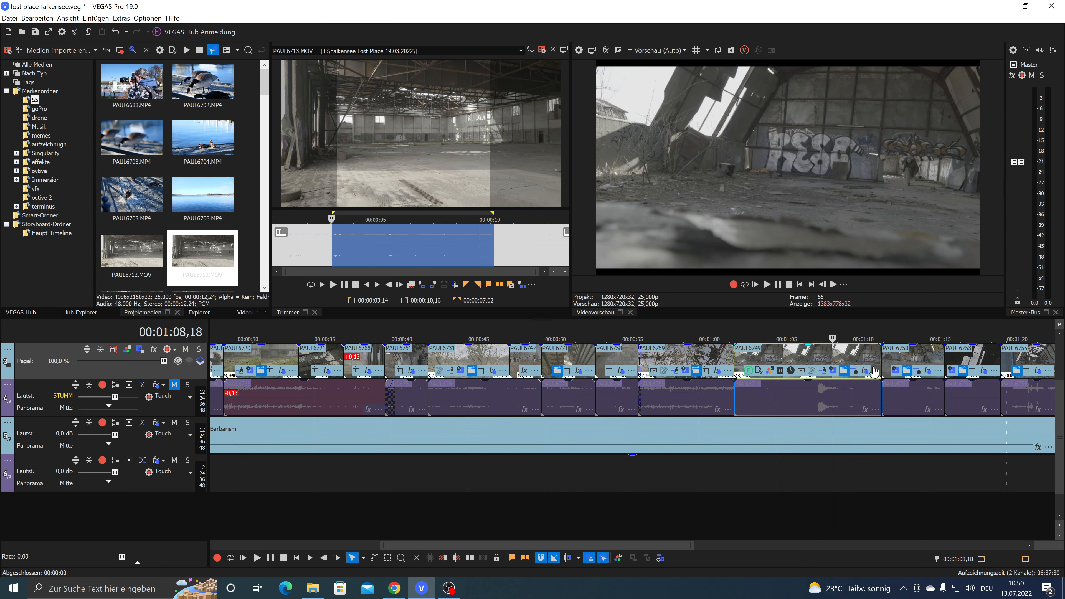
left_click(973, 360)
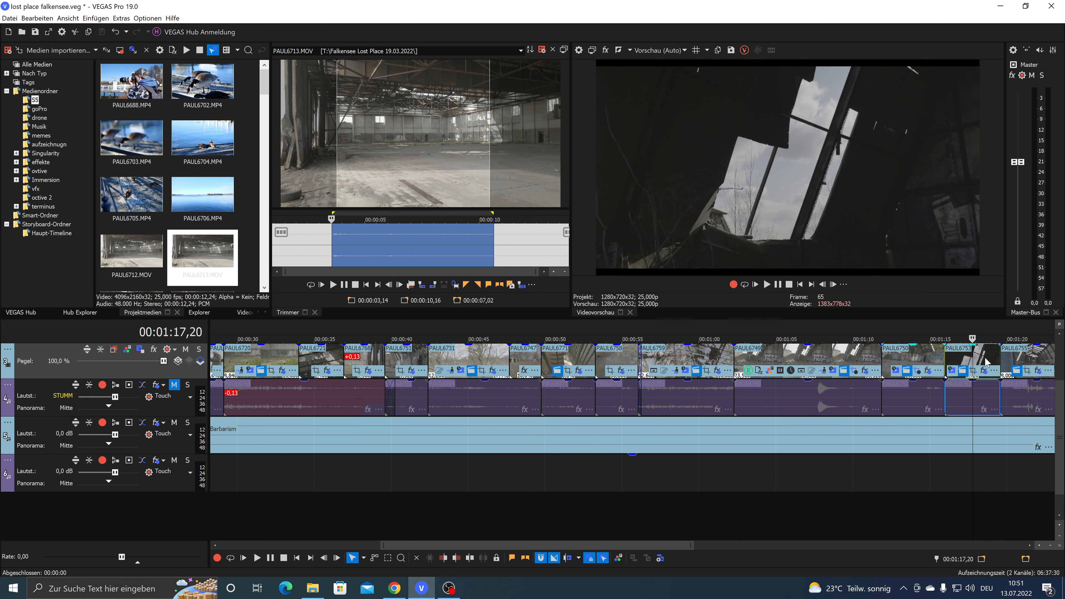
scroll(988, 363, "down", 2)
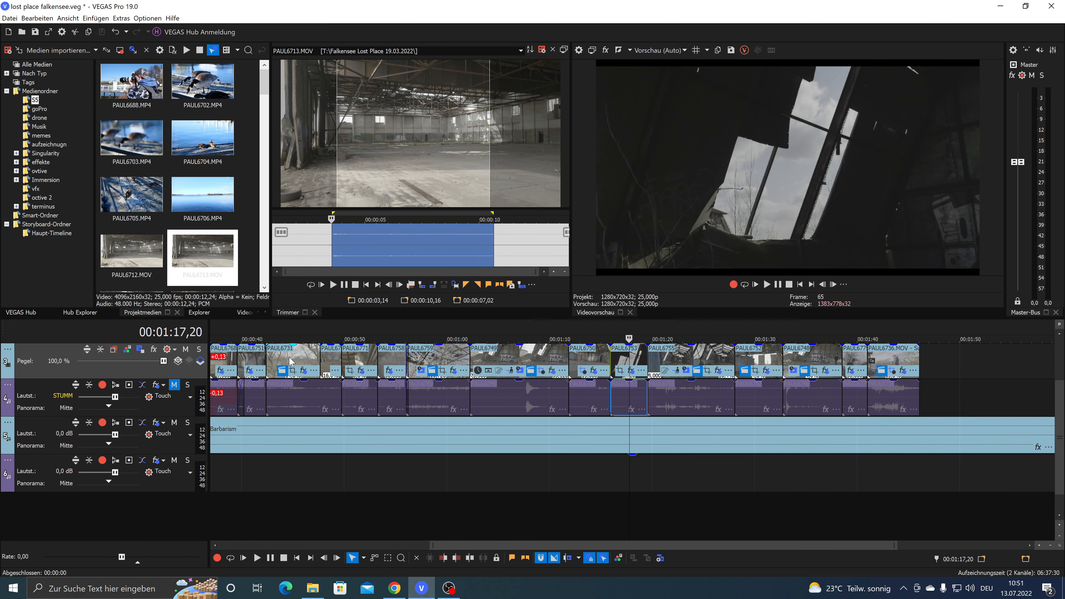
- Review earlier clips again, going back from about 41 s through PAUL6720 to the opening PAUL6713 clip
left_click(260, 360)
scroll(334, 365, "up", 2)
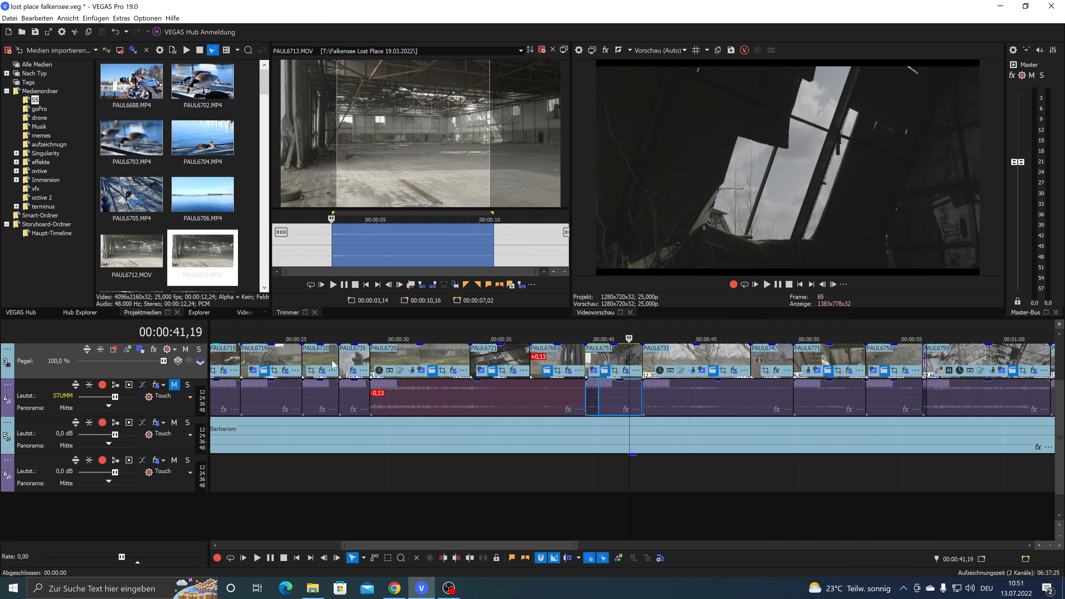
scroll(334, 364, "up", 2)
scroll(364, 362, "down", 1)
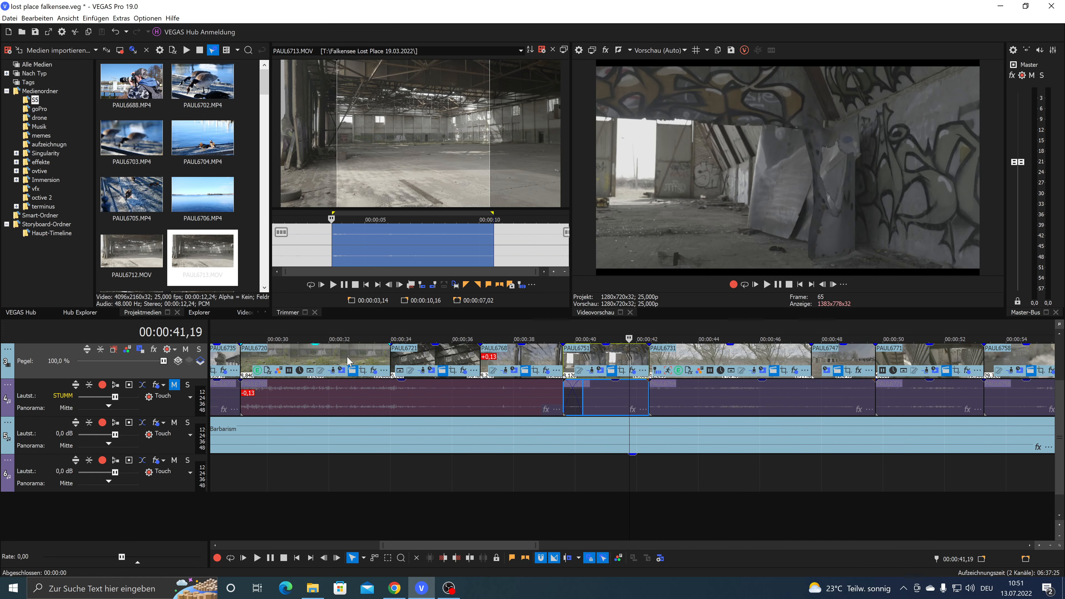
left_click(318, 353)
scroll(320, 353, "down", 5)
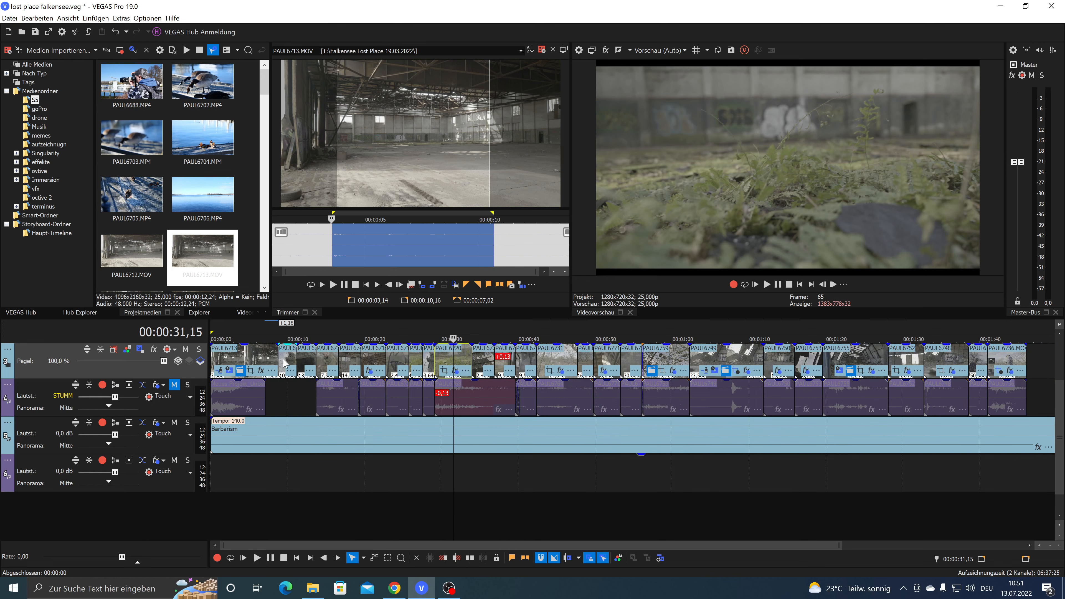
left_click(257, 358)
scroll(277, 356, "up", 5)
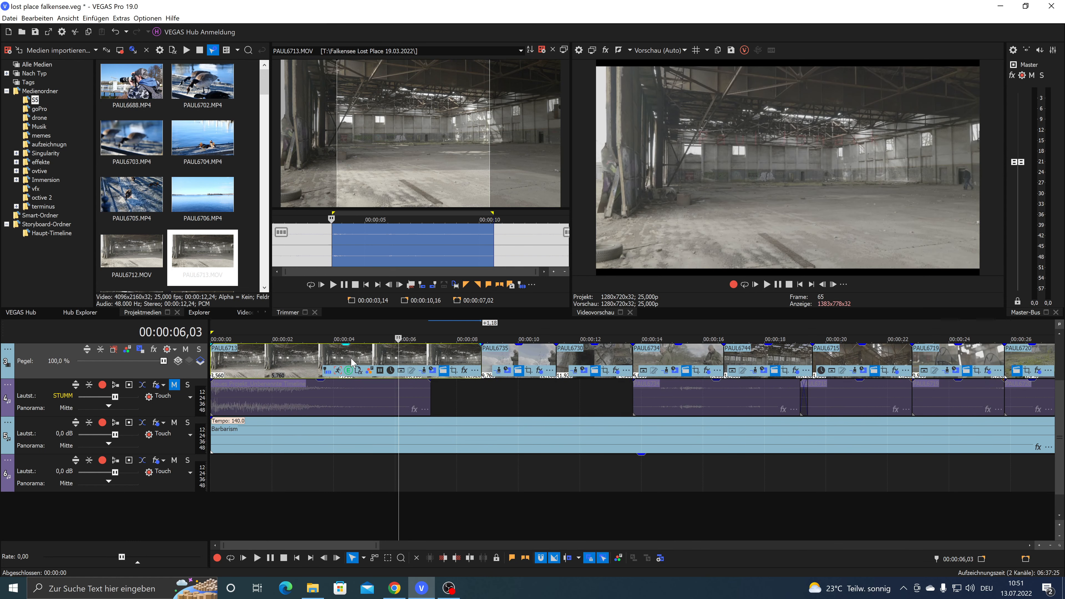
- Place the playhead on the second clip, PAUL6735, at 00:00:10,09 and open that clip's color grading
left_click(530, 359)
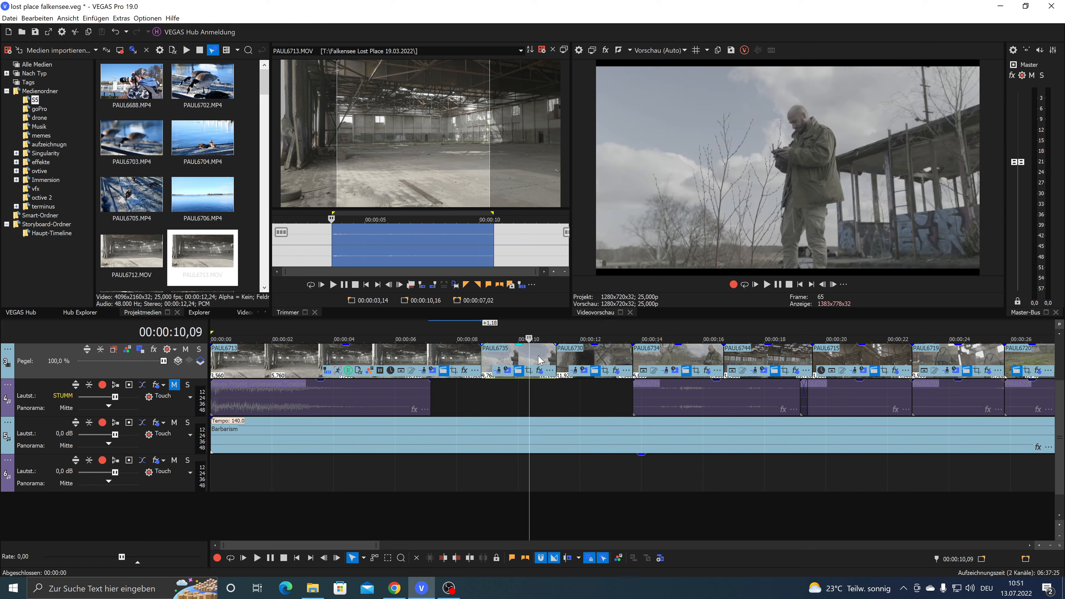
scroll(553, 354, "up", 2)
scroll(580, 356, "up", 4)
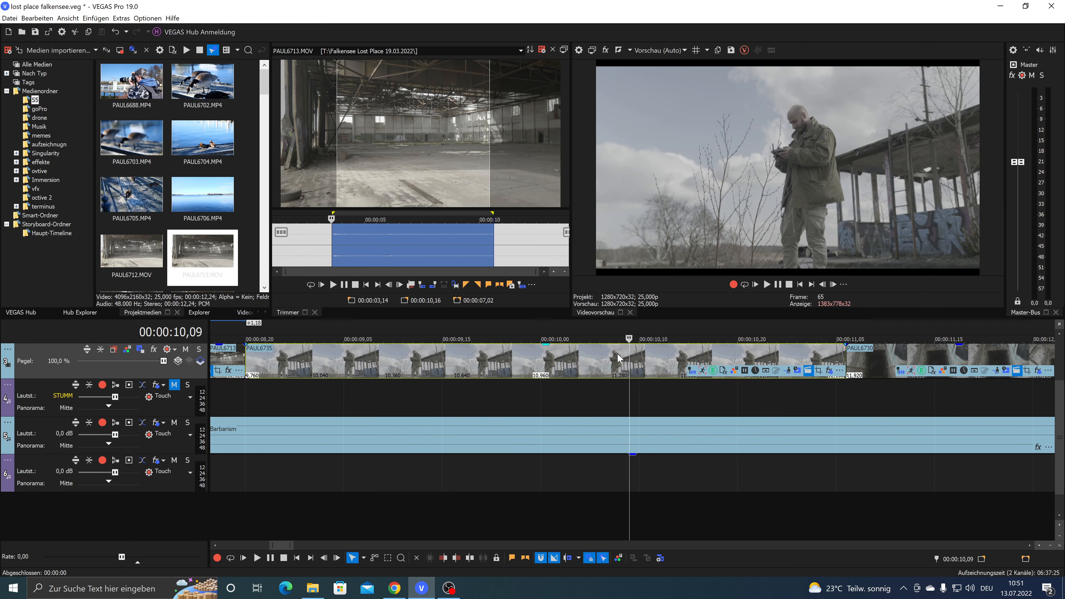
left_click(735, 370)
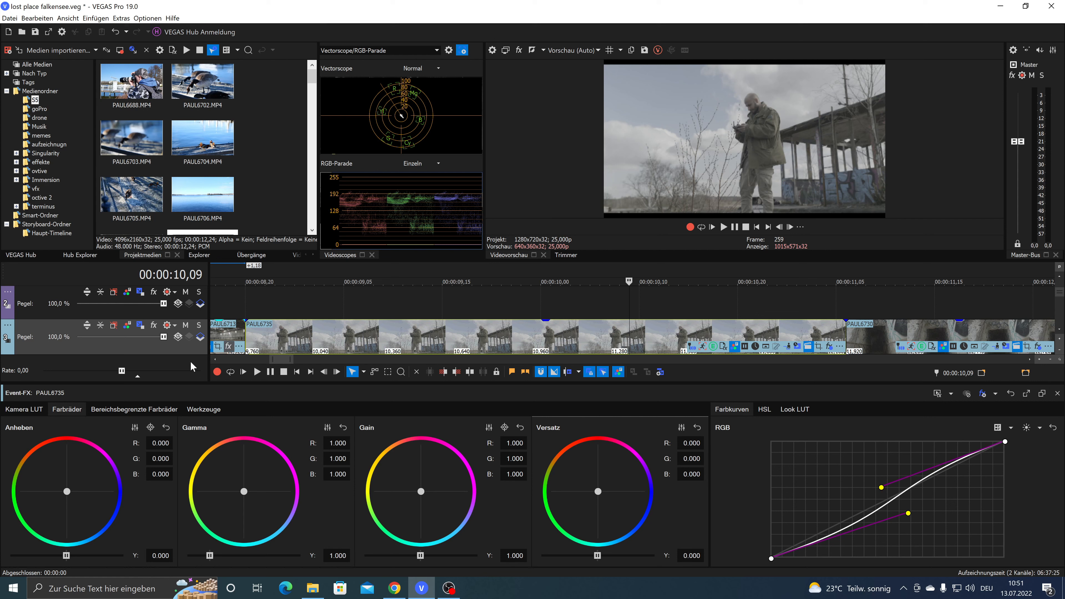
- Apply the V-Log to REC.709 camera LUT to the PAUL6735 clip
left_click(25, 413)
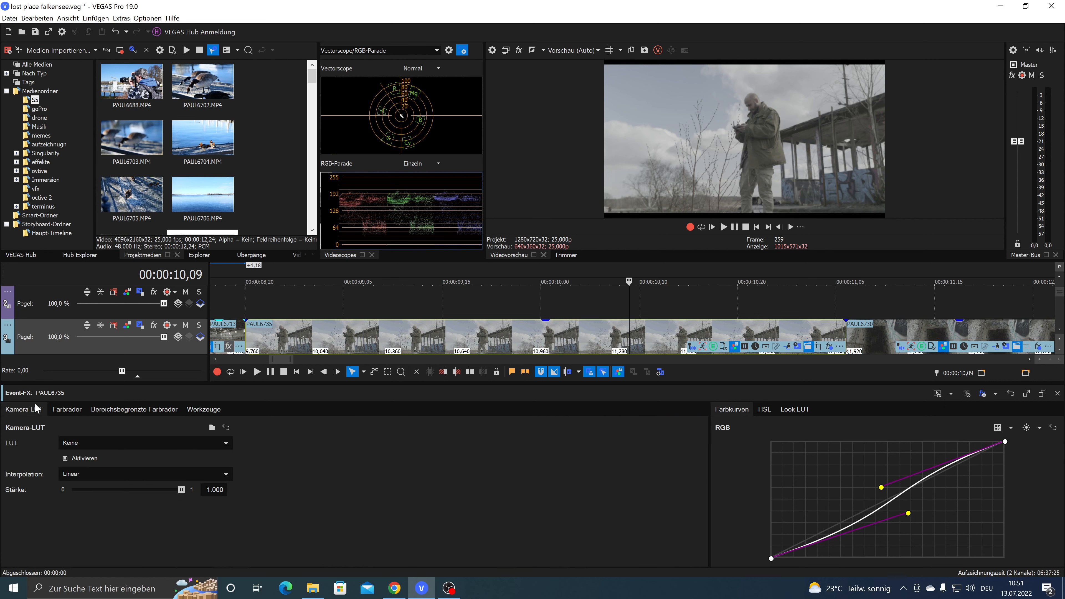
left_click(79, 444)
scroll(82, 403, "down", 1)
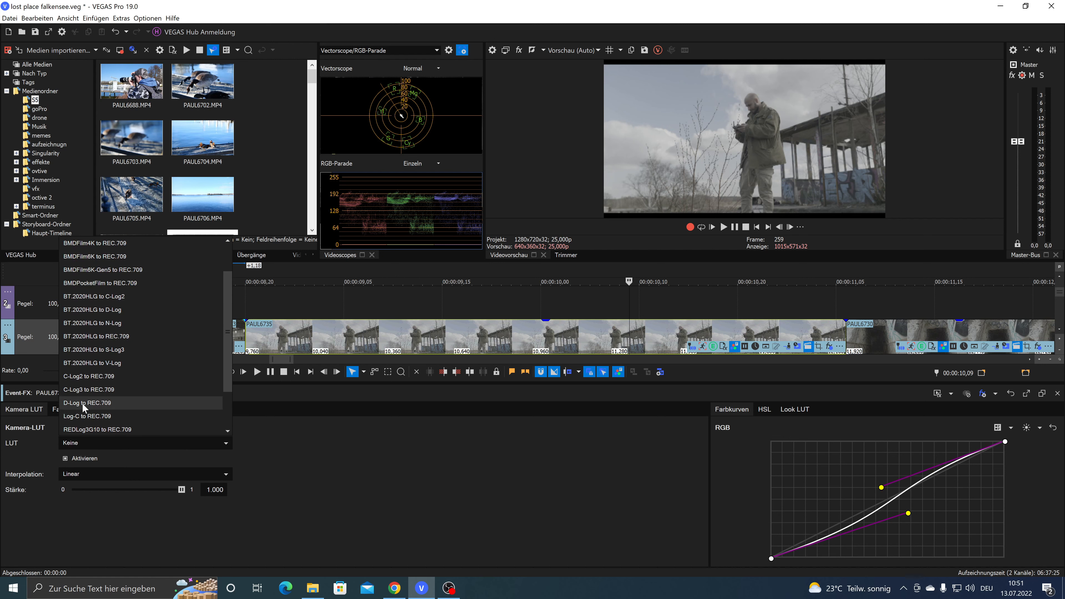
scroll(91, 294, "up", 1)
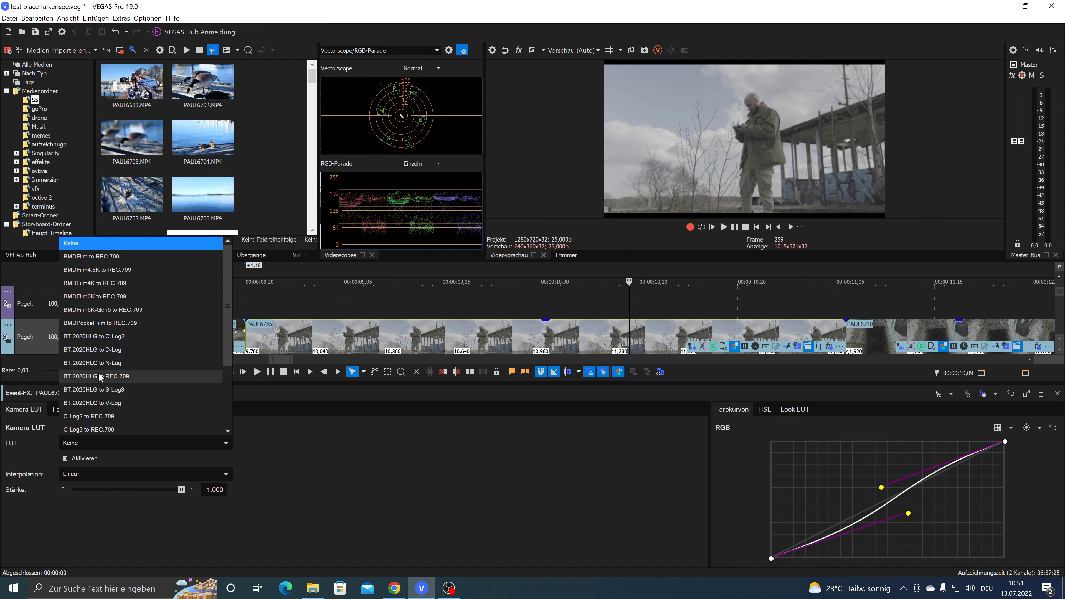
scroll(97, 382, "down", 3)
left_click(92, 416)
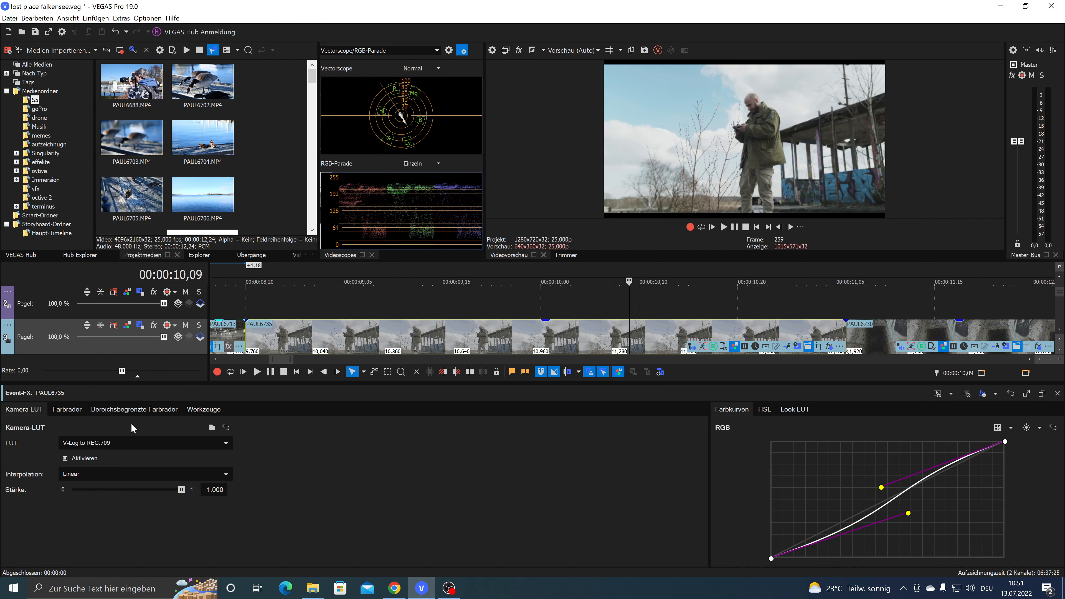
- In the range-limited color wheels, shift the Highlights slightly toward yellow-green, to about R -0.003, G 0.042, B -0.047
left_click(125, 412)
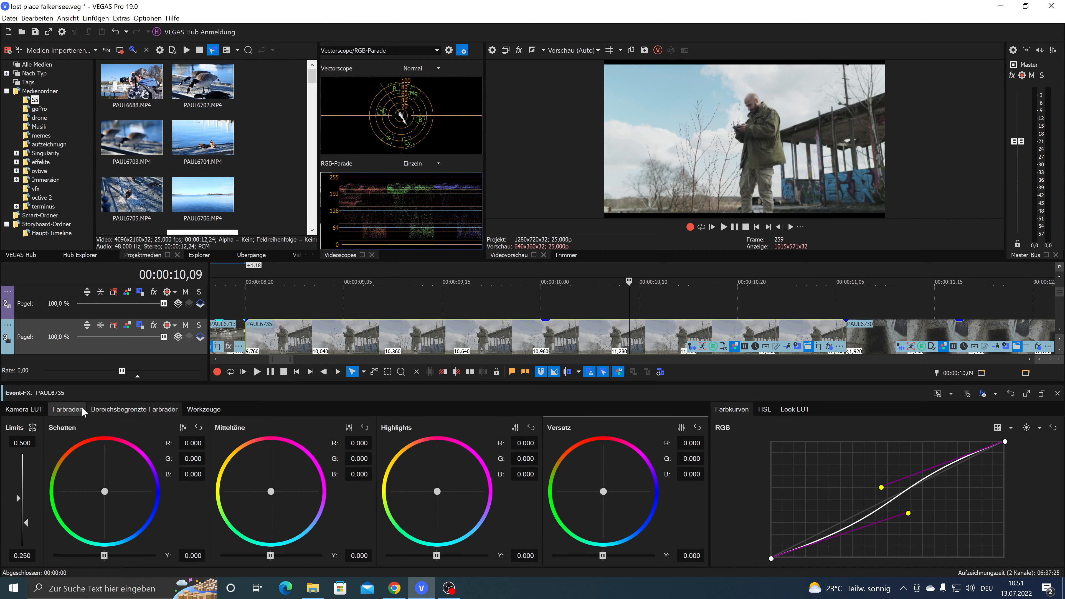
left_click(76, 414)
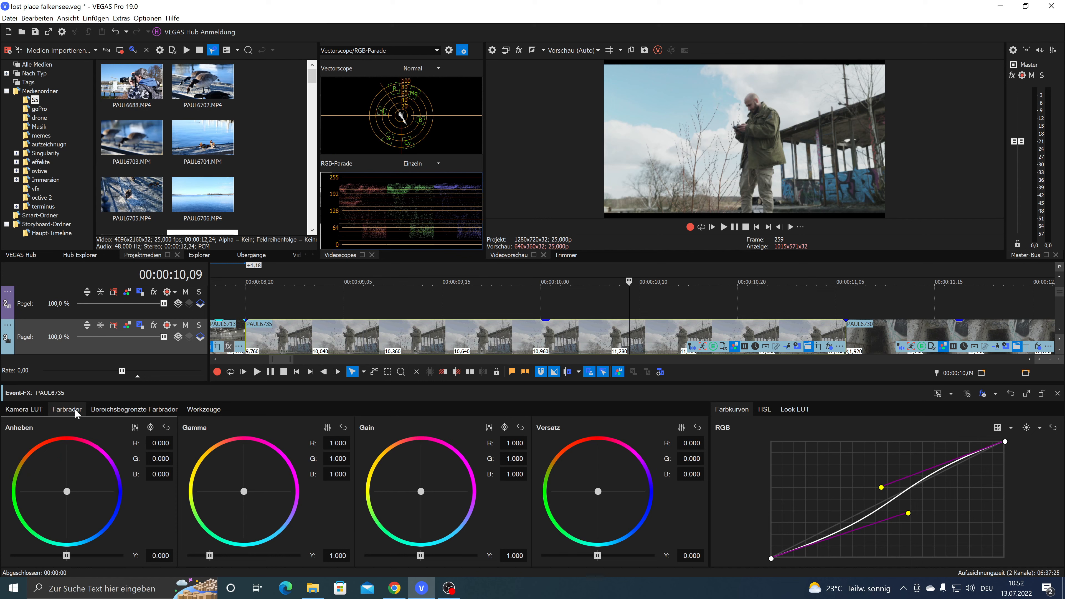
left_click(105, 410)
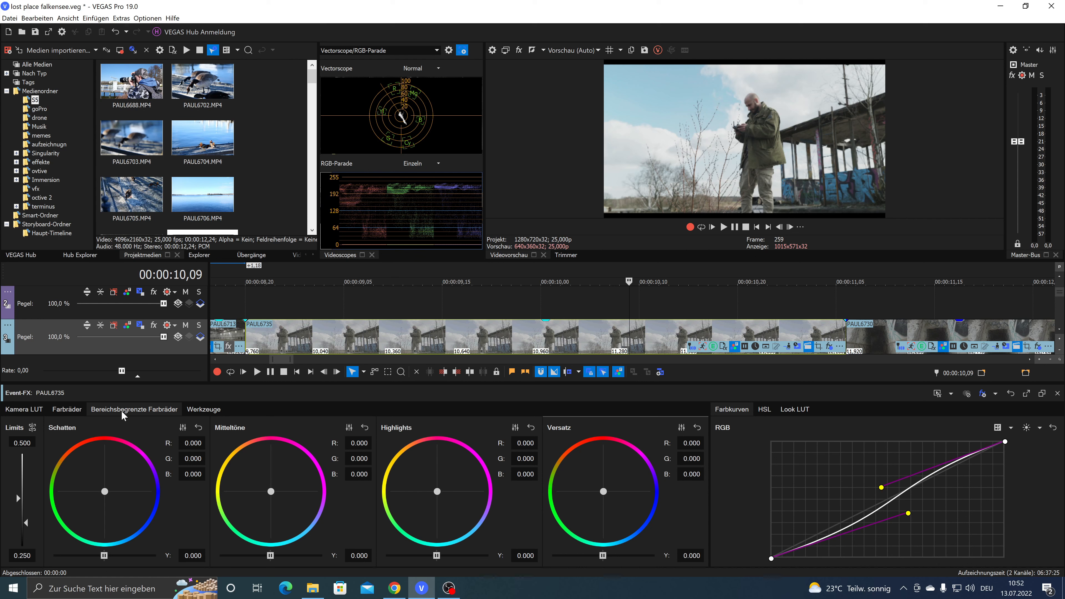
left_click(67, 410)
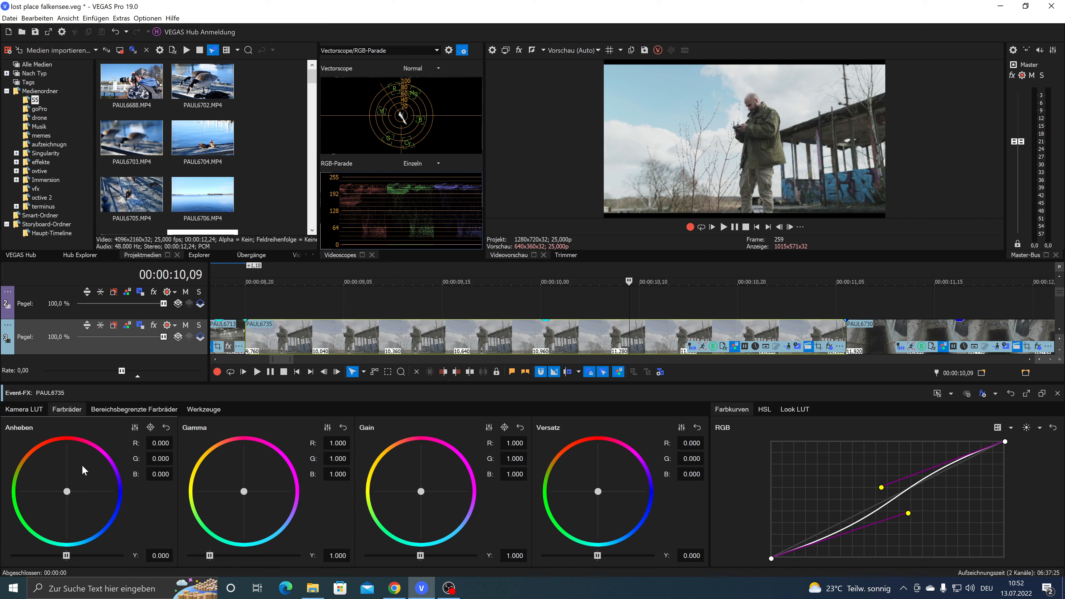
left_click(121, 407)
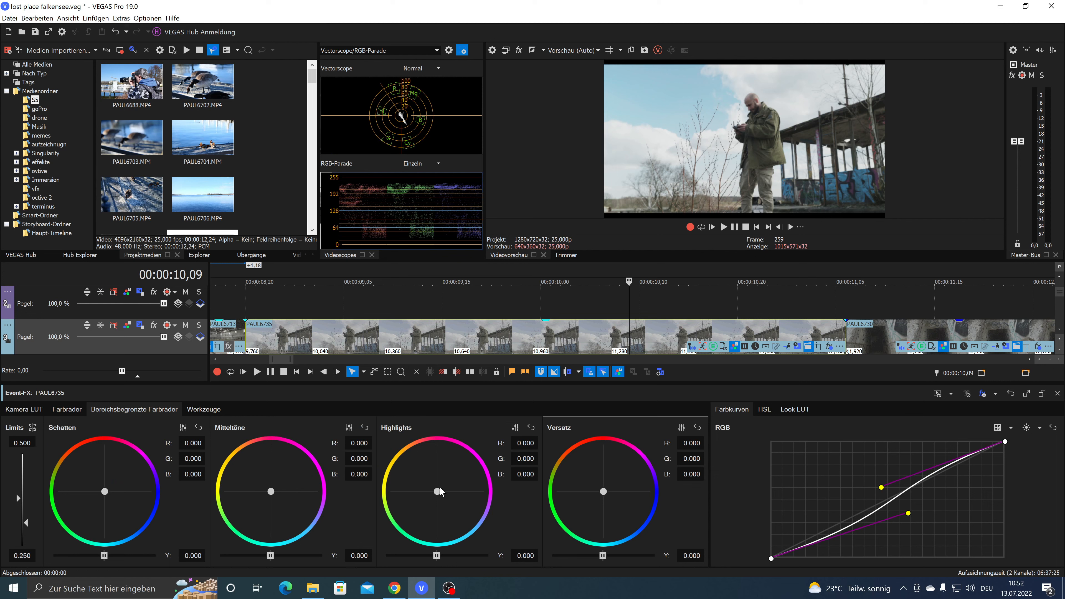
mouse_move(436, 493)
left_mouse_down()
mouse_move(424, 485)
mouse_move(435, 491)
left_mouse_up()
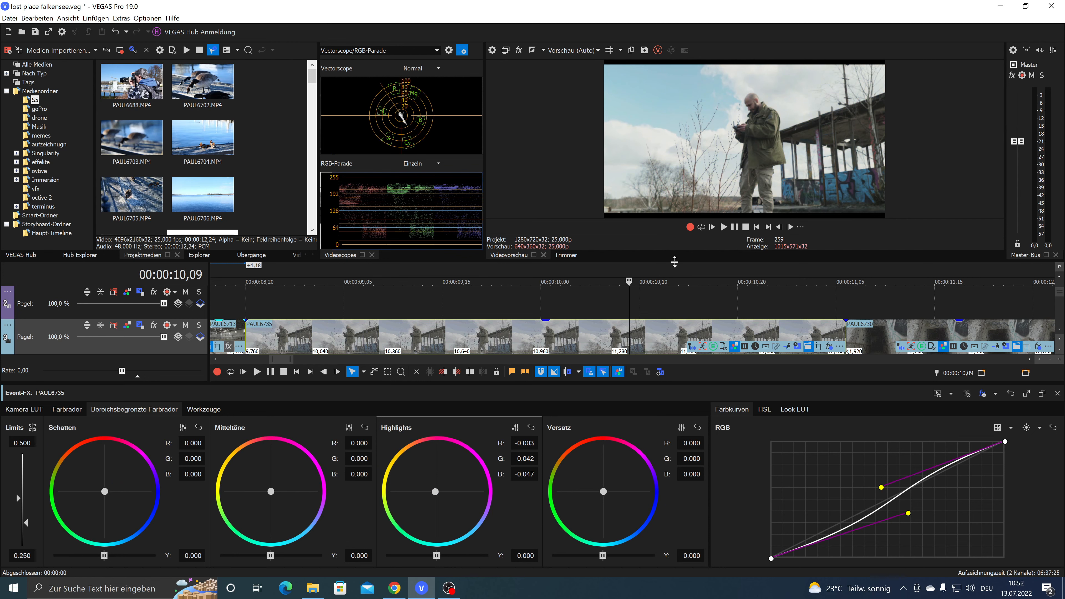
- Enlarge the video preview and strengthen the RGB curve's S-shape by moving its two curve handles further from the diagonal
left_click_drag(674, 261, 672, 324)
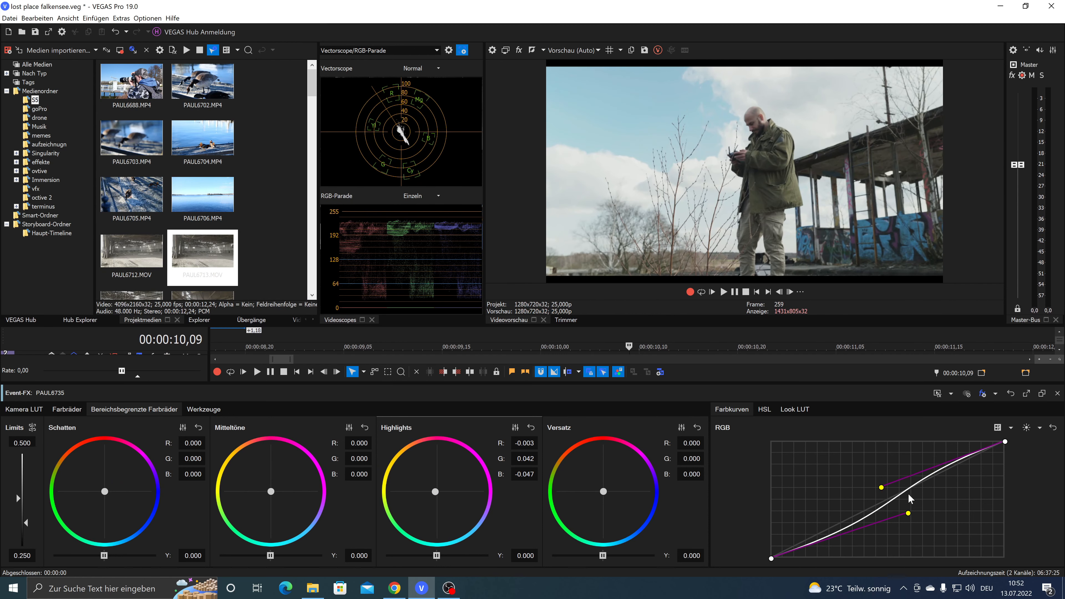
left_click_drag(881, 488, 875, 482)
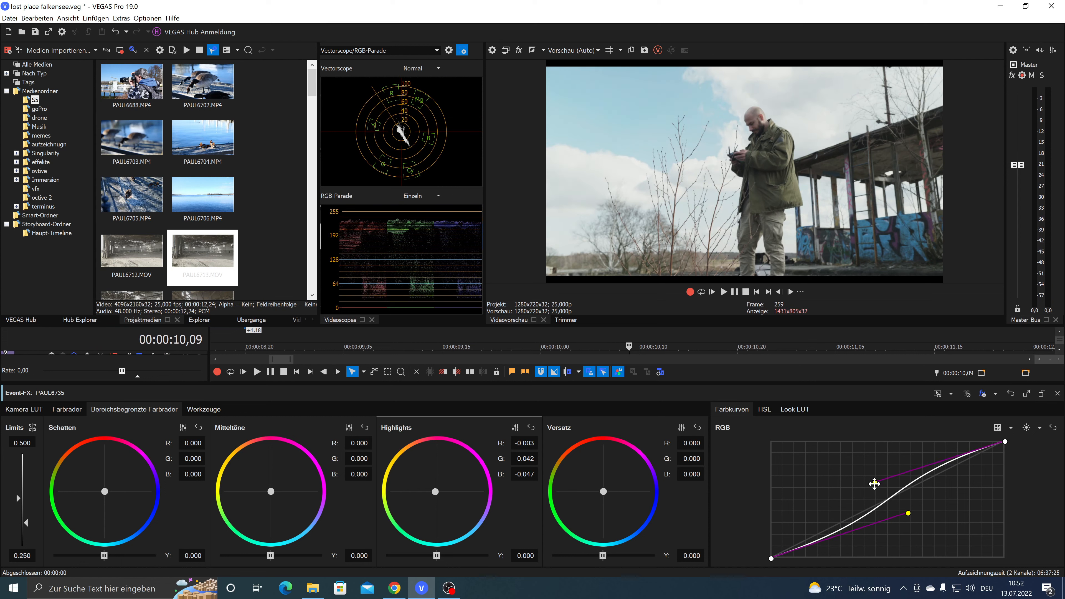
mouse_move(909, 515)
left_mouse_down()
mouse_move(861, 535)
mouse_move(926, 510)
left_mouse_up()
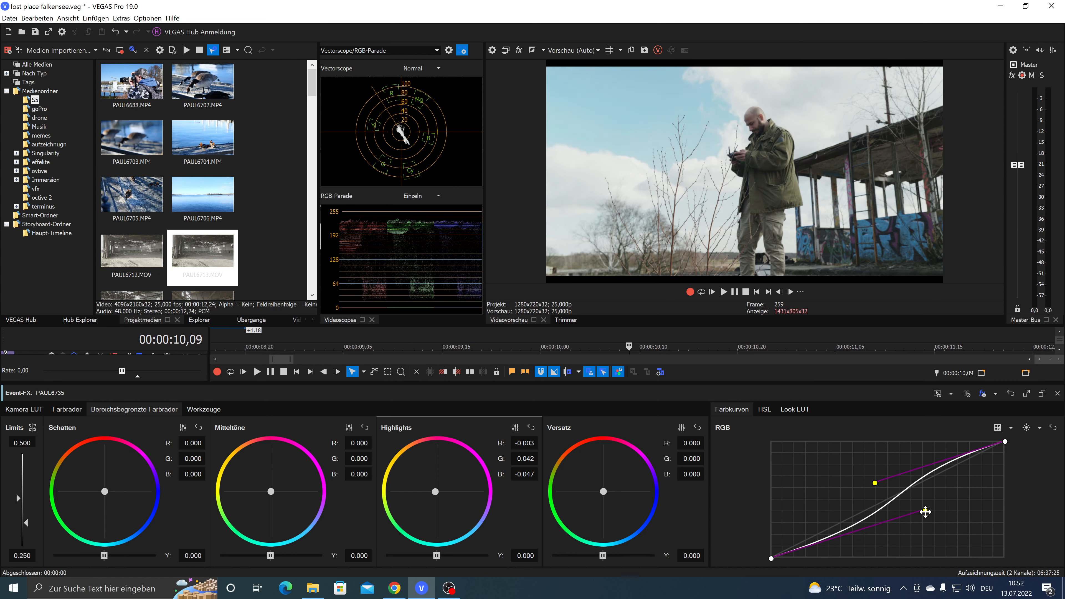
left_click_drag(875, 483, 864, 472)
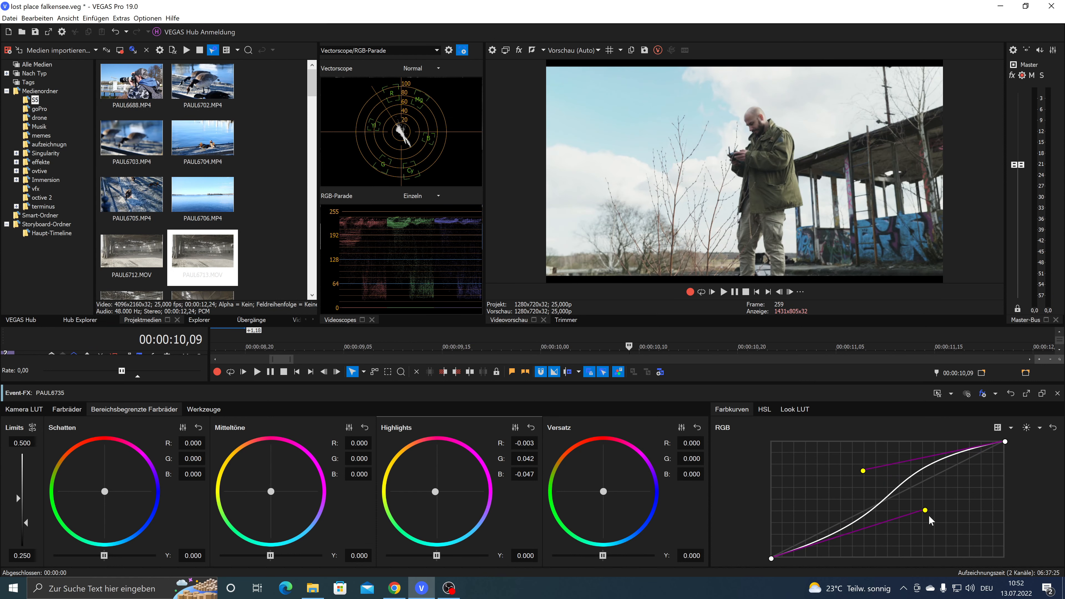
- Fine-tune both RGB curve handles of the PAUL6735 clip into a gentler S-curve and widen the video scopes area
left_click_drag(925, 511, 937, 522)
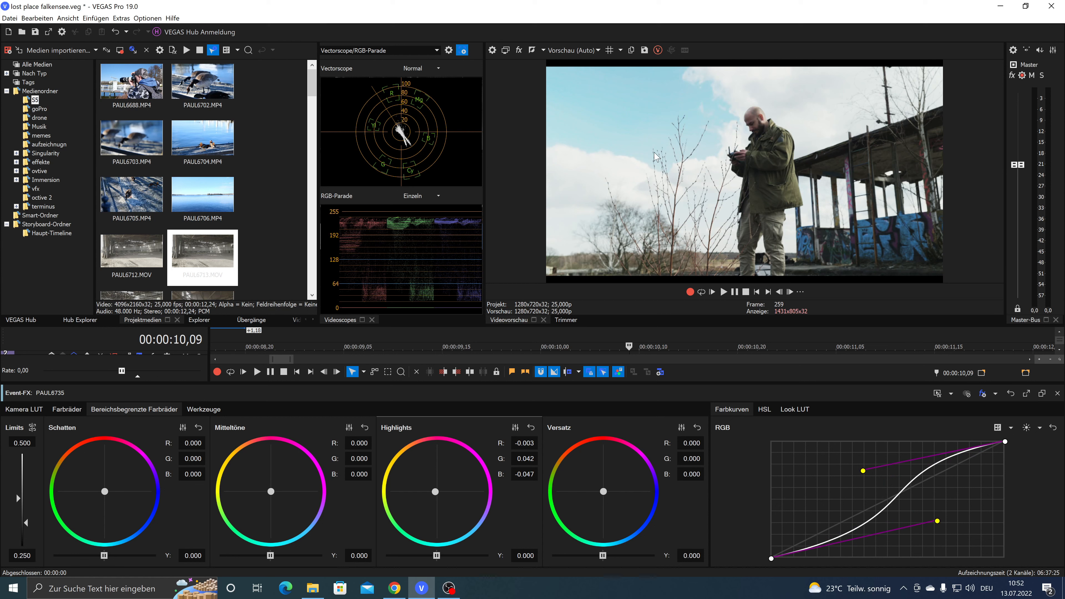
left_click_drag(864, 472, 939, 475)
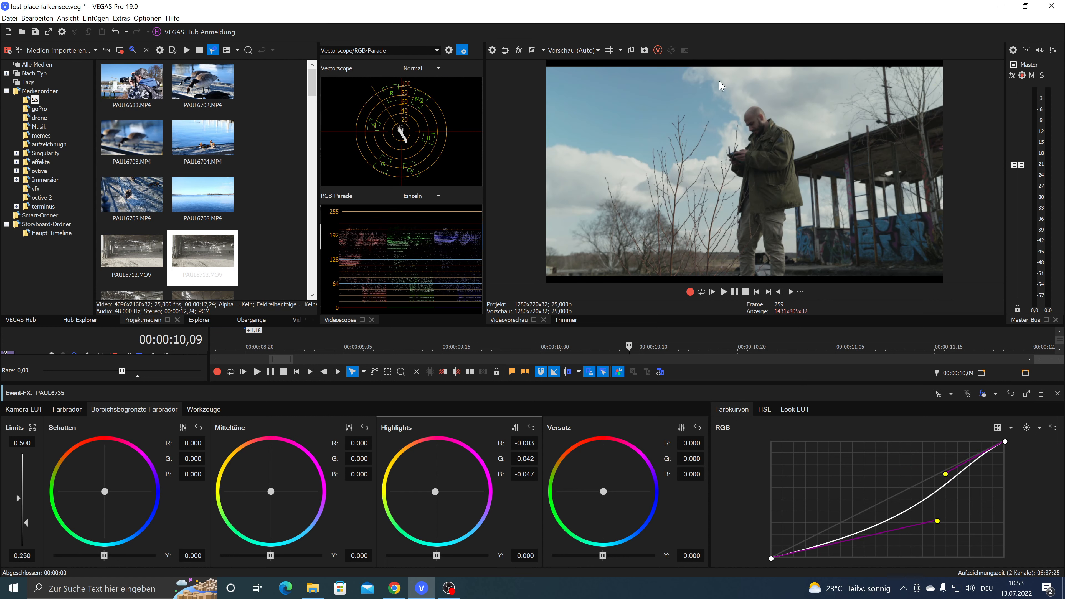
mouse_move(948, 475)
left_mouse_down()
mouse_move(899, 452)
mouse_move(936, 470)
left_mouse_up()
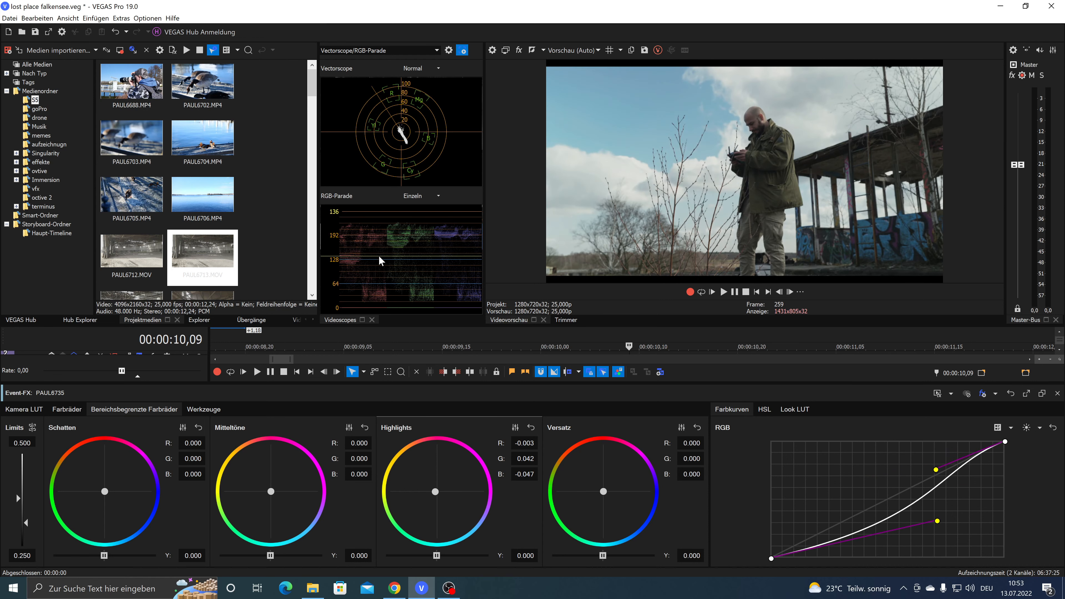
left_click_drag(319, 261, 233, 260)
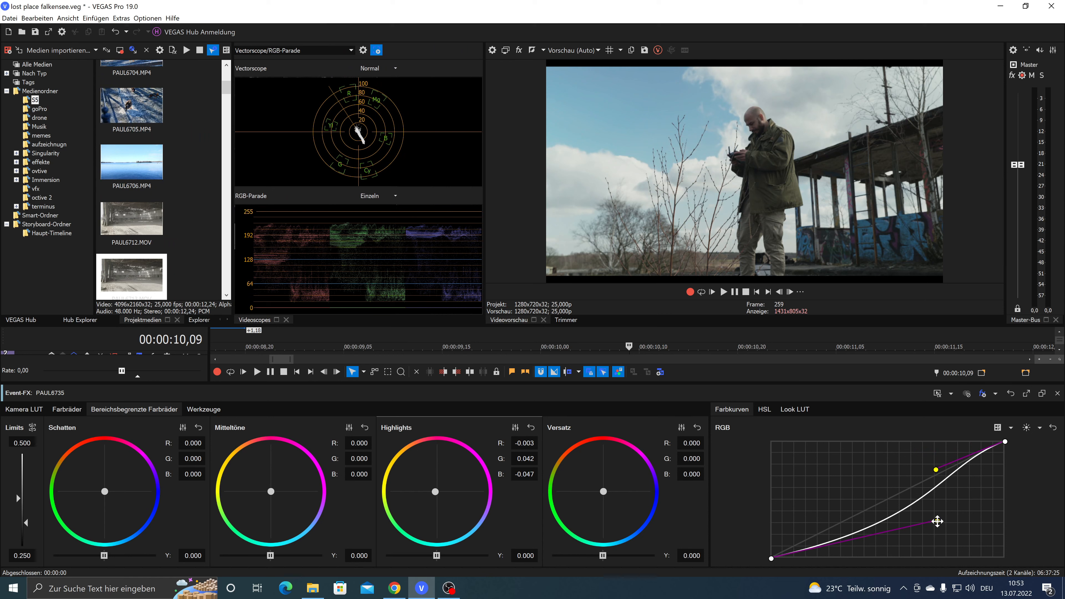
mouse_move(936, 470)
left_mouse_down()
mouse_move(998, 510)
mouse_move(947, 476)
mouse_move(930, 443)
mouse_move(935, 459)
mouse_move(923, 448)
mouse_move(923, 459)
left_mouse_up()
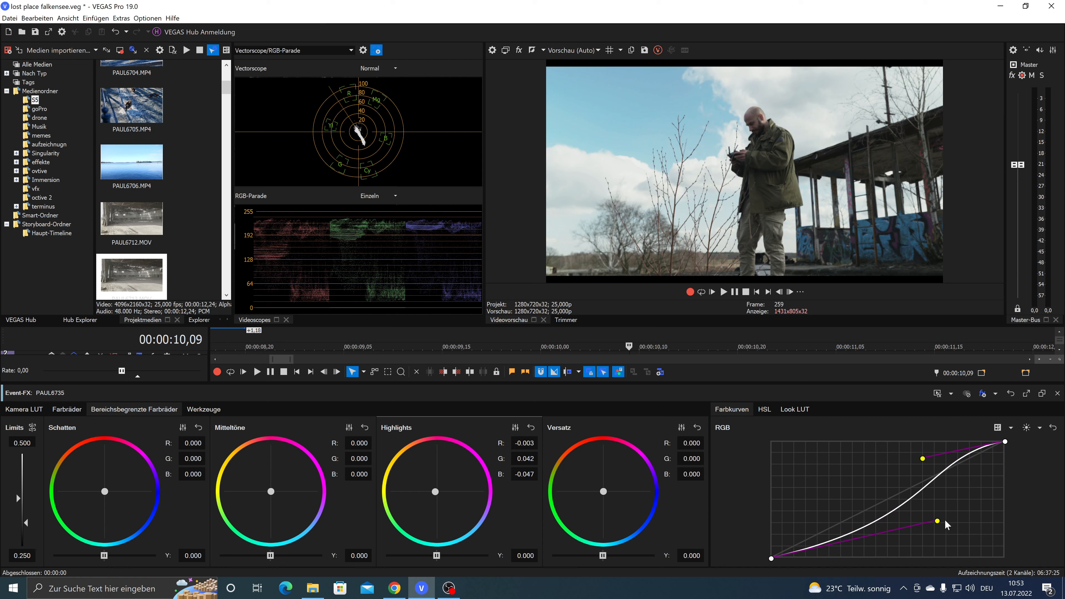
left_click_drag(937, 521, 894, 521)
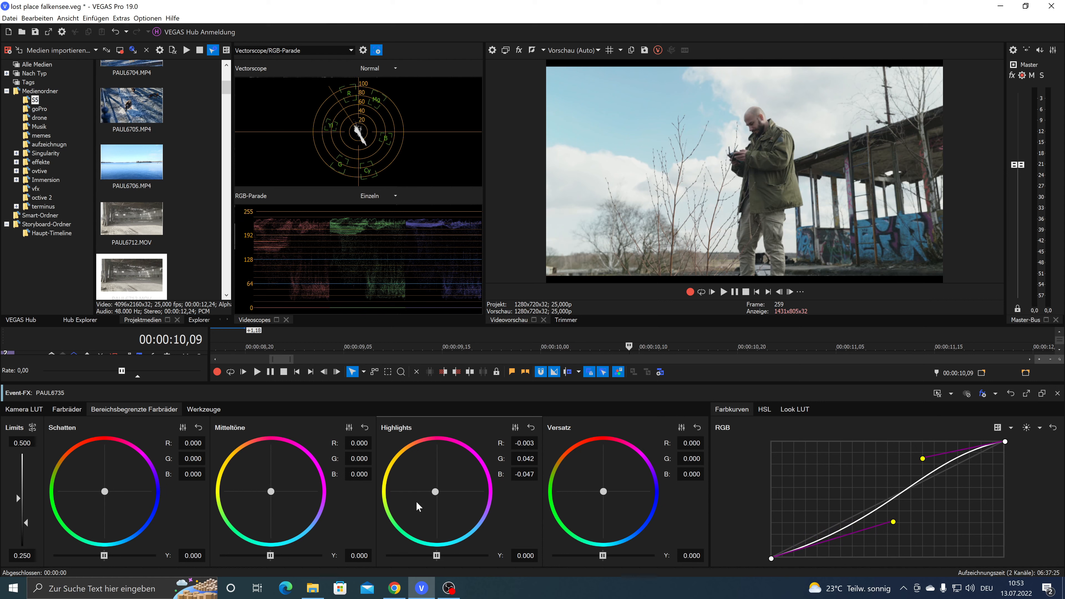
- In the color wheels, set Lift to about R 0.012, G 0.001, B -0.018, Gamma to 0.984, 1.129, 0.982 and Gain to 1.023, 0.993, 0.976
left_click(59, 410)
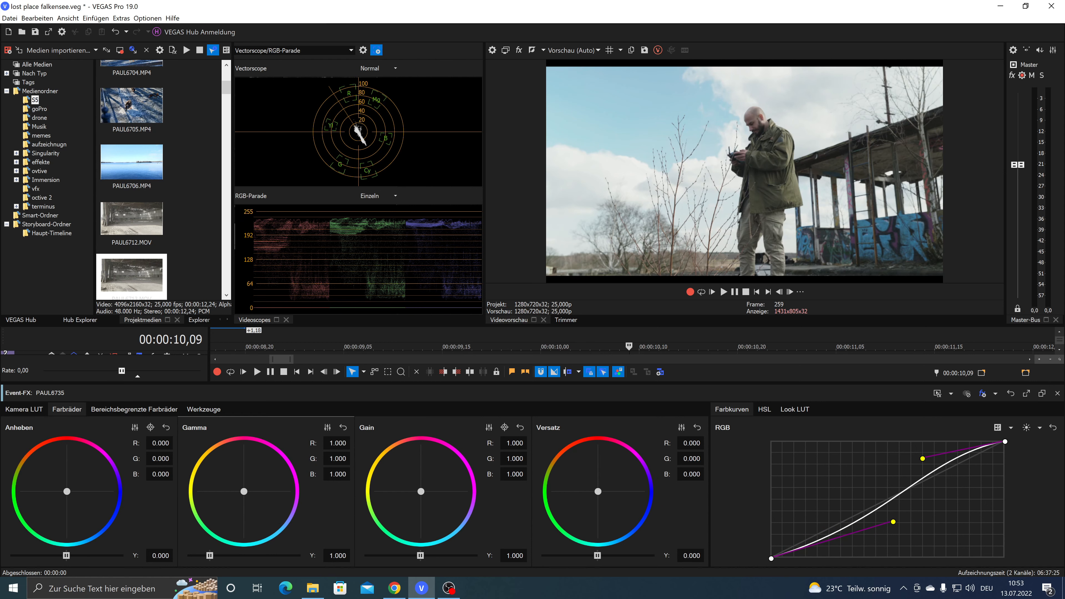
left_click_drag(244, 491, 243, 492)
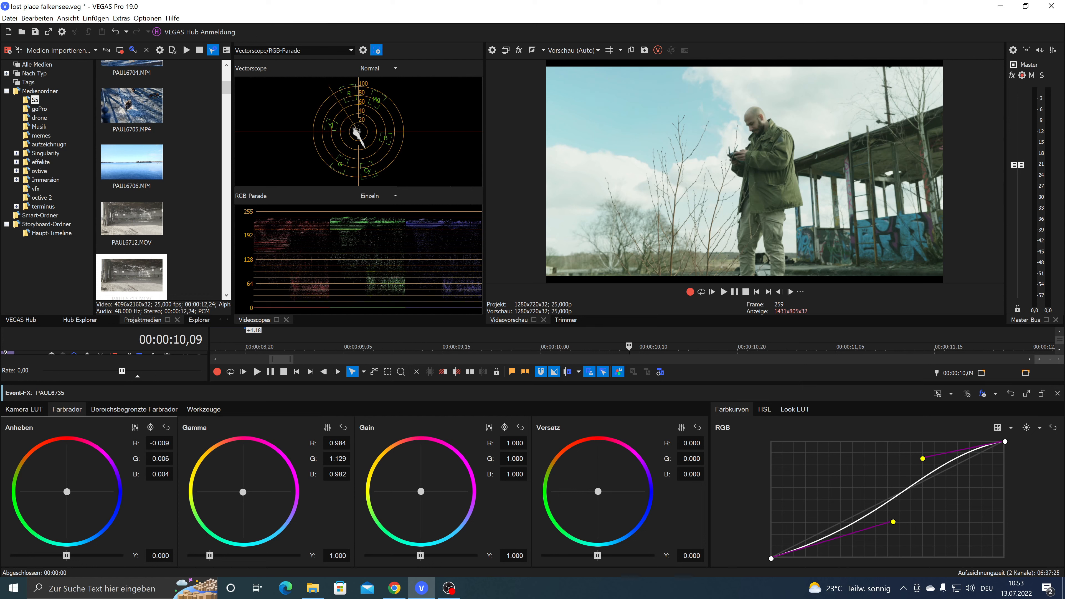
left_click_drag(66, 492, 67, 491)
left_click_drag(420, 491, 421, 490)
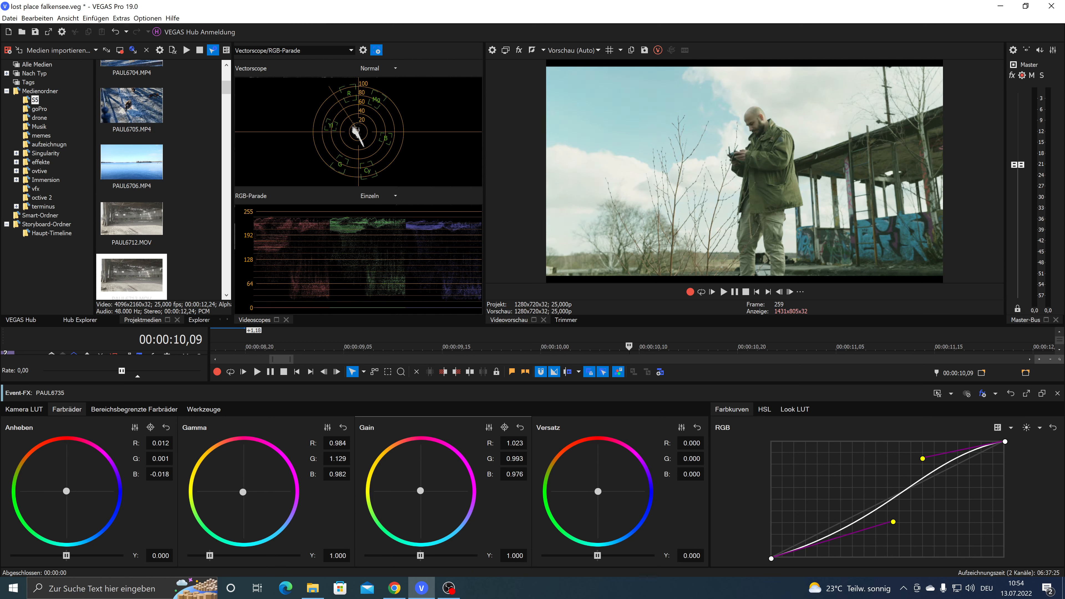
- Set contrast to about 0.028 and saturation to 0.842, and shift the range-limited Offset to about R -0.013, G 0.004, B 0.014
left_click(218, 410)
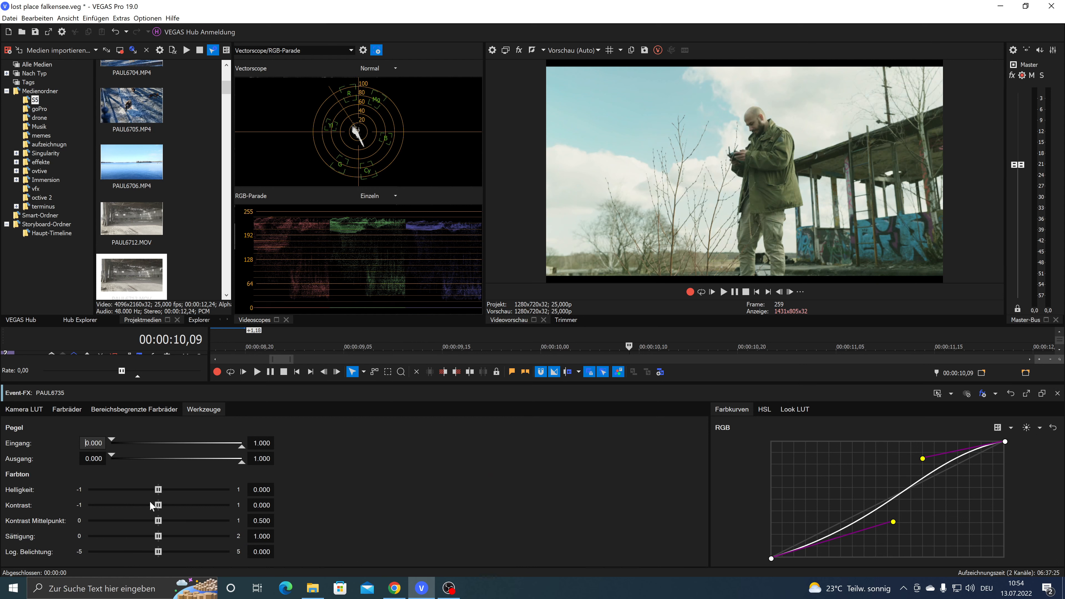
left_click_drag(158, 505, 148, 536)
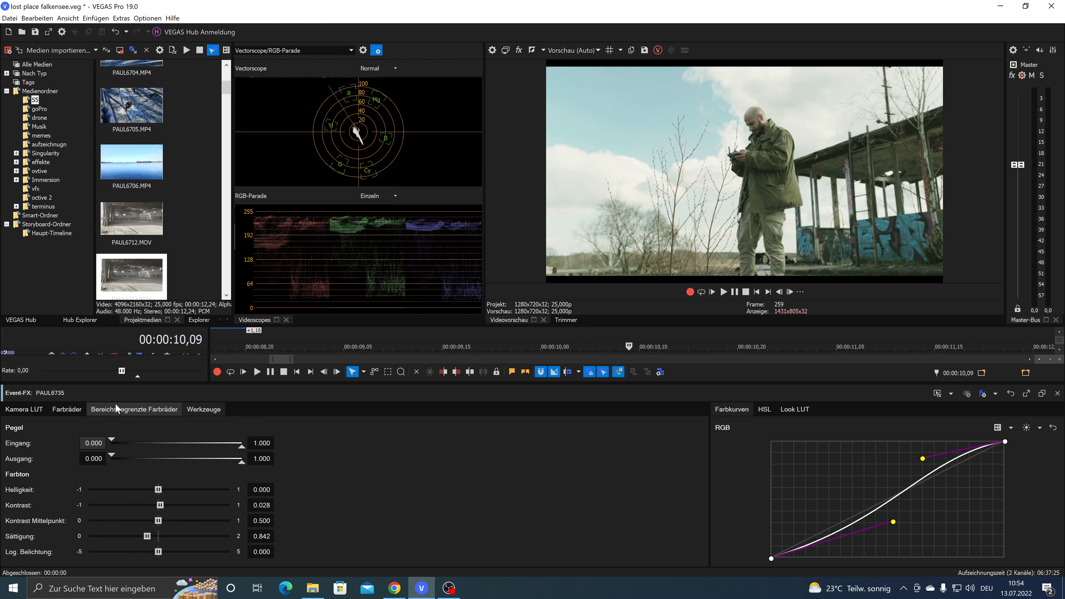
left_click(121, 408)
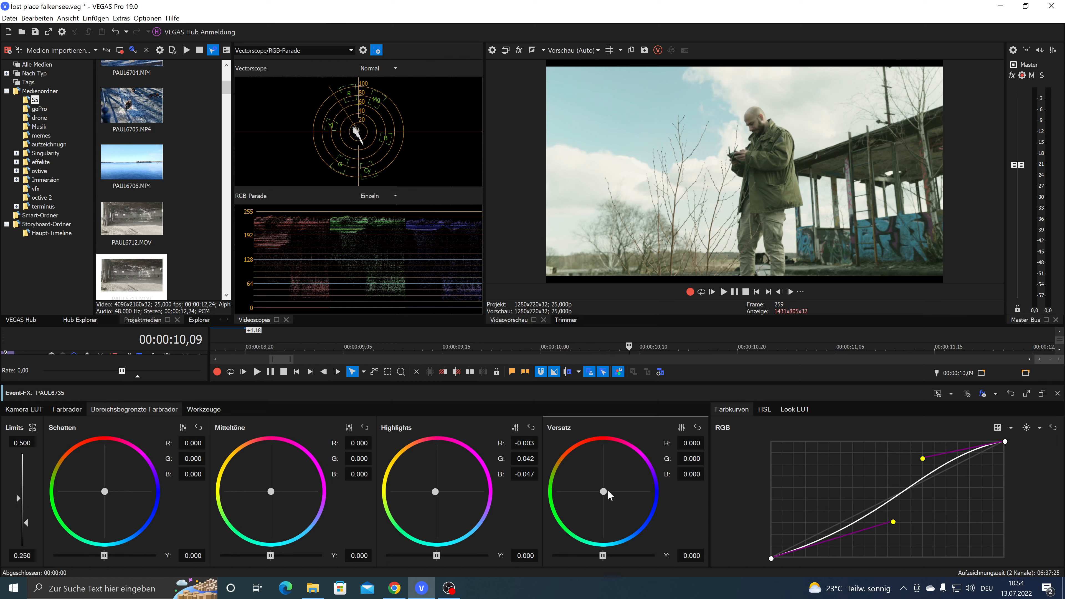
left_click_drag(608, 491, 604, 493)
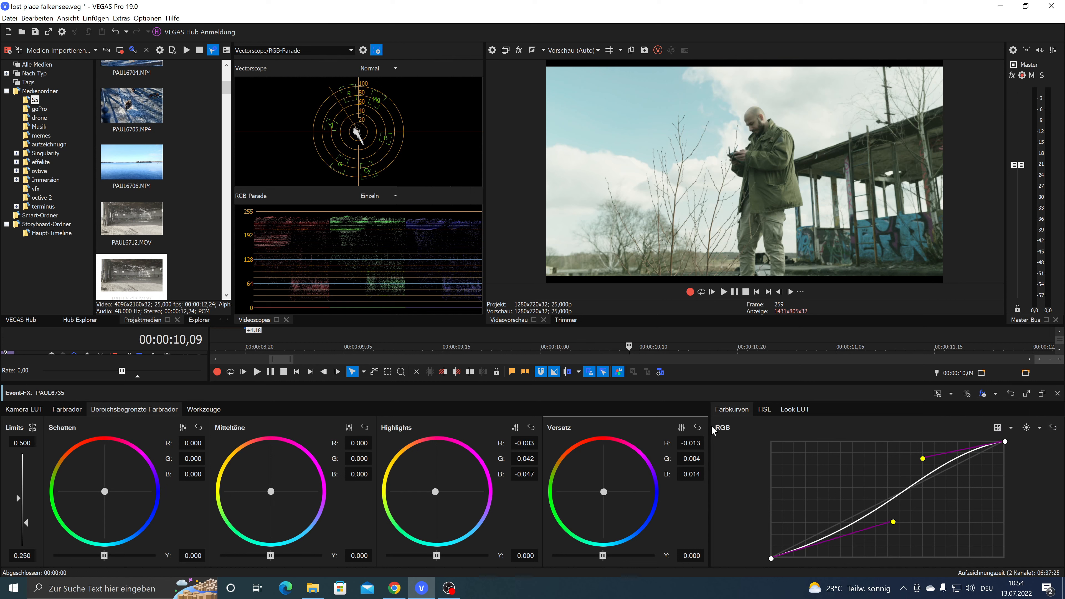
- Try a stronger HSL saturation of about 1.374, and settle it slightly below the neutral value
left_click(763, 409)
left_click(883, 458)
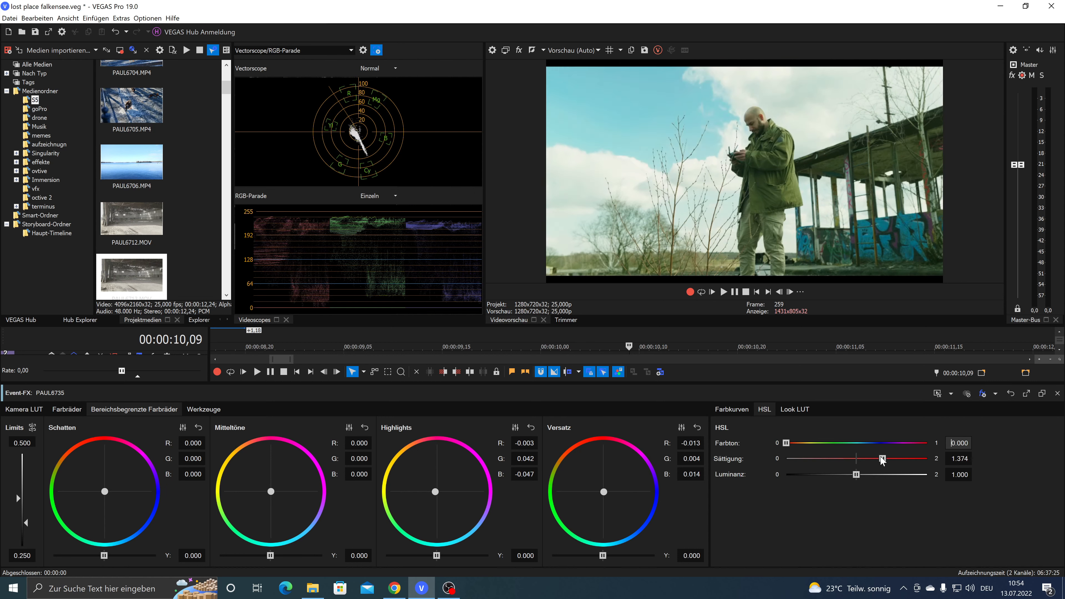
left_click_drag(882, 458, 851, 458)
- Lower the RGB curve's shadow handle to darken the shadows, reposition the highlight handle, and close the clip's color grading
left_click(717, 411)
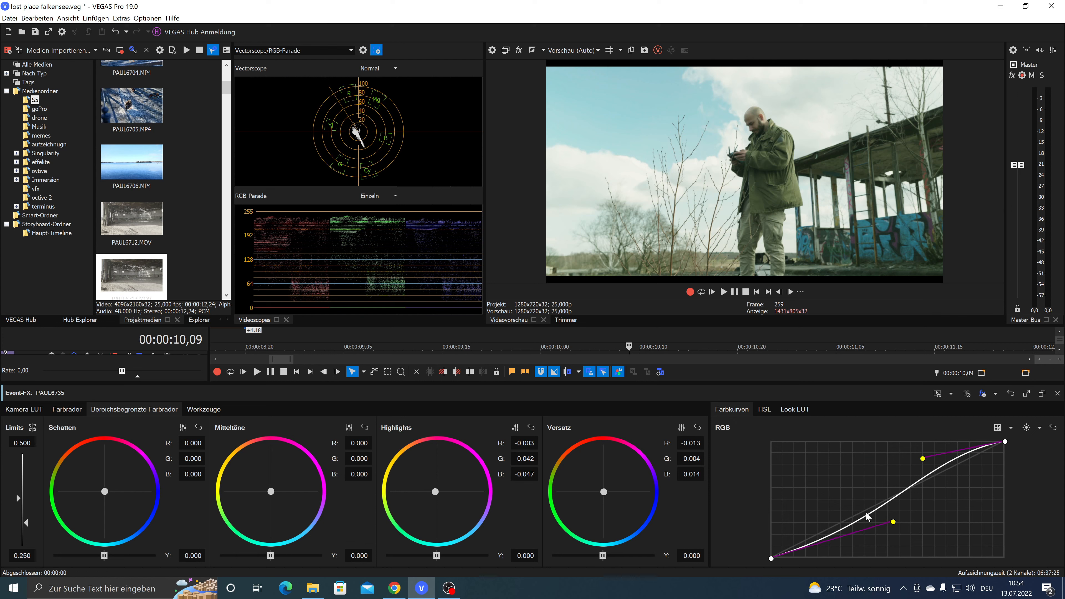
left_click_drag(894, 520, 856, 551)
mouse_move(922, 459)
left_mouse_down()
mouse_move(839, 506)
mouse_move(939, 460)
left_mouse_up()
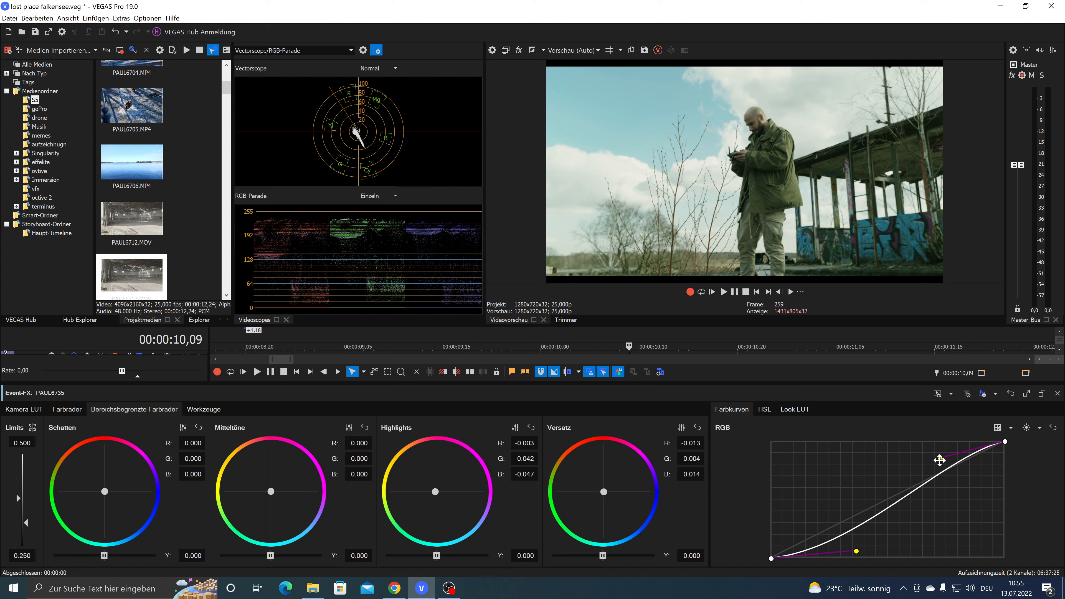
left_click_drag(940, 460, 835, 527)
left_click(1057, 393)
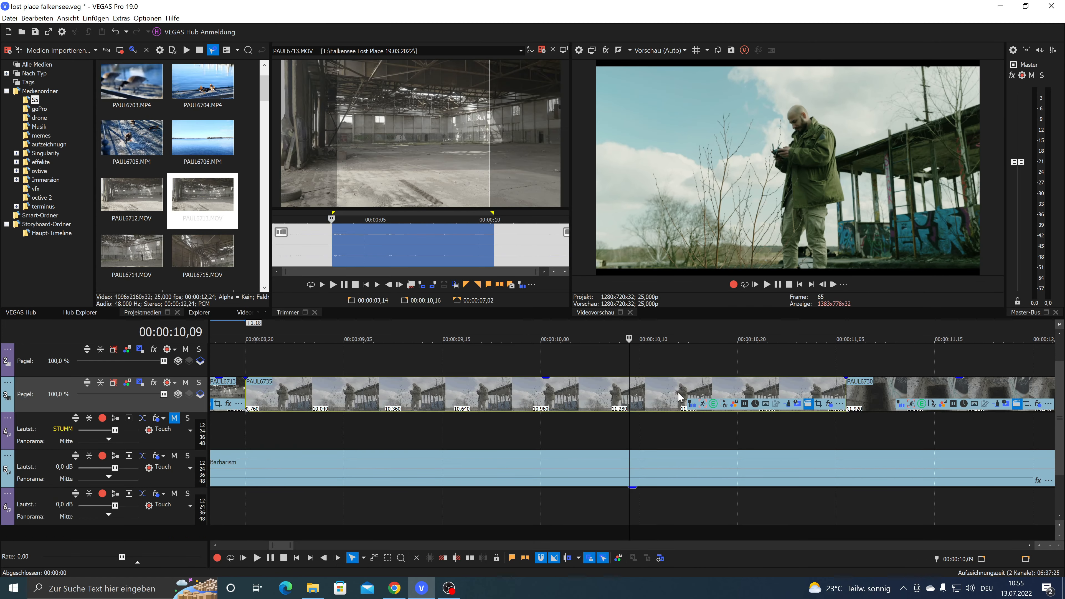
- Place the playhead on the PAUL6744 clip at 00:00:17,22 and open that clip's color grading
scroll(640, 405, "down", 2)
left_click(864, 396)
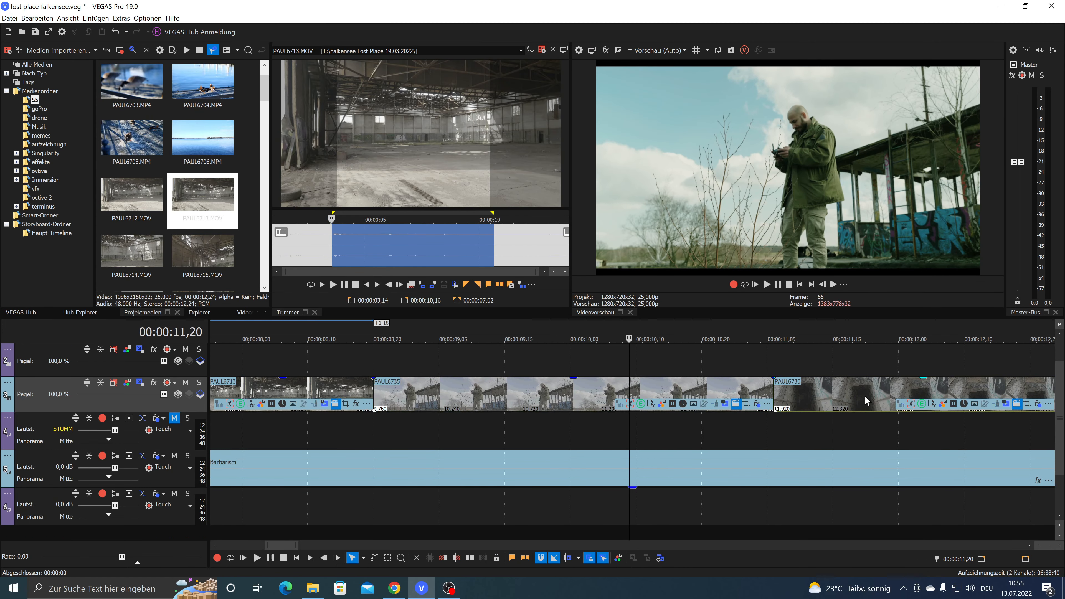
scroll(768, 402, "down", 4)
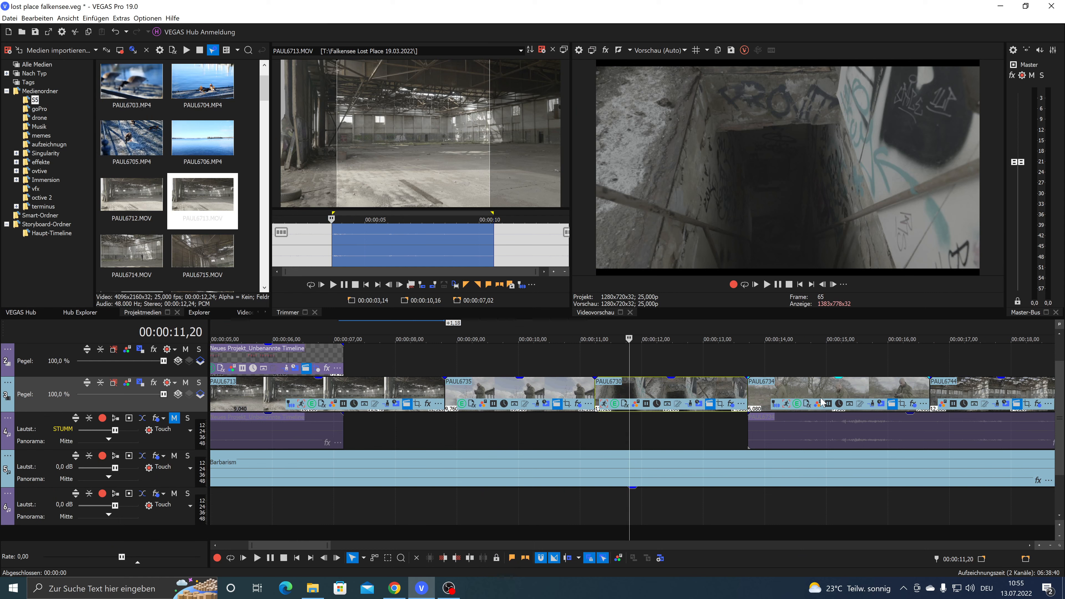
scroll(768, 403, "down", 2)
left_click(879, 393)
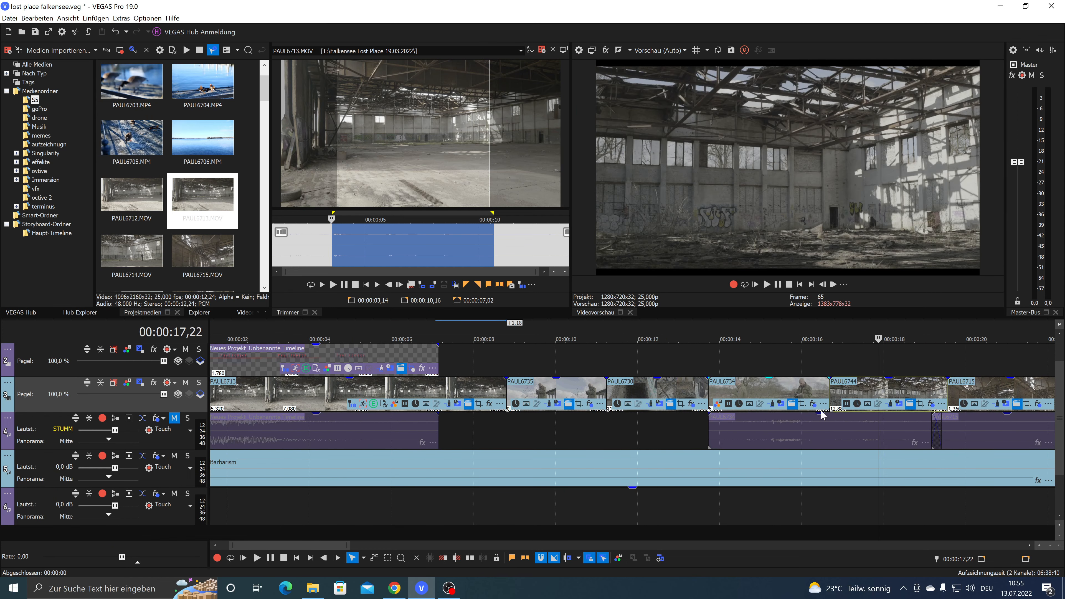
scroll(793, 414, "up", 6)
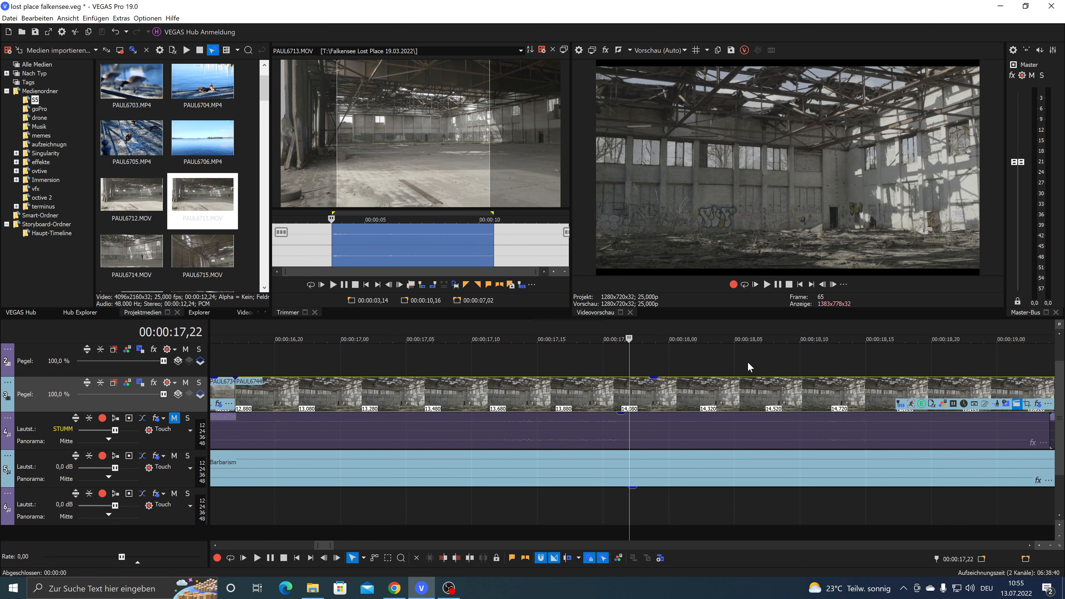
left_click(943, 405)
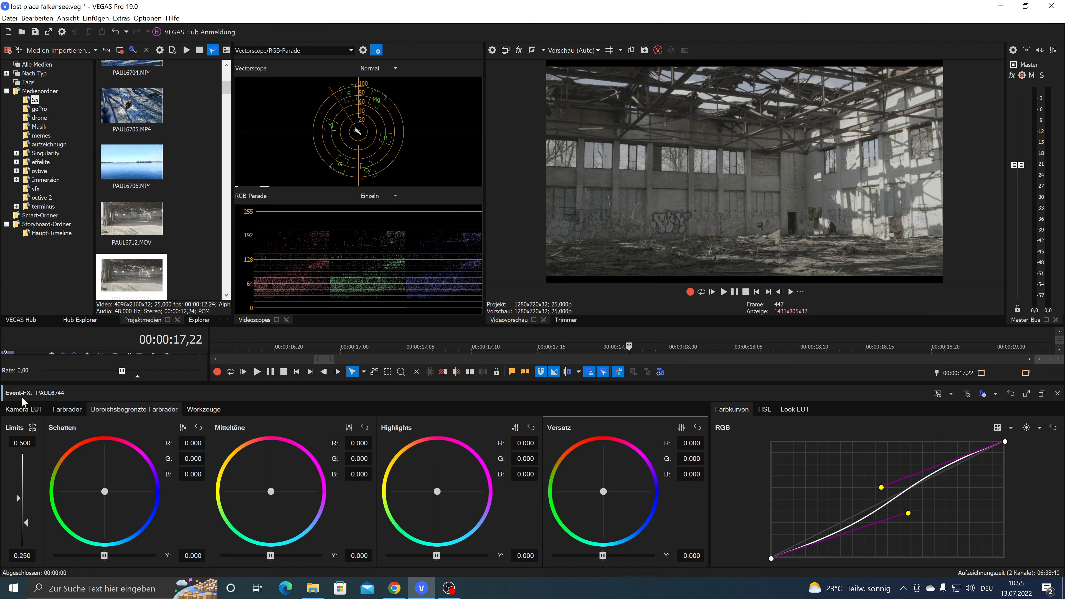
- Apply the V-Log to REC.709 camera LUT to the PAUL6744 clip
left_click(23, 408)
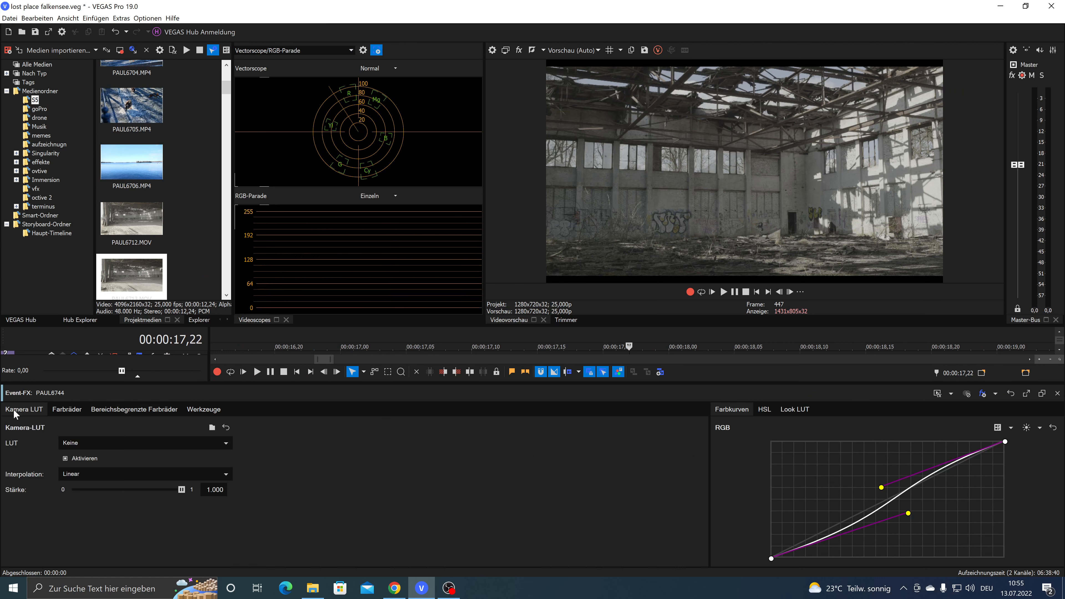
left_click(94, 443)
scroll(94, 421, "down", 10)
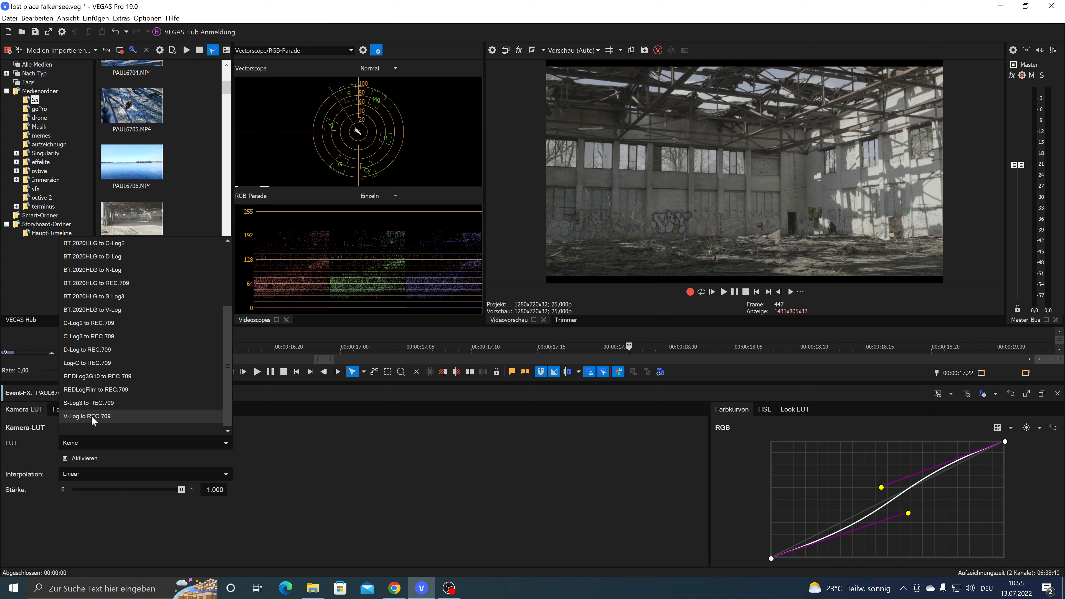
left_click(93, 416)
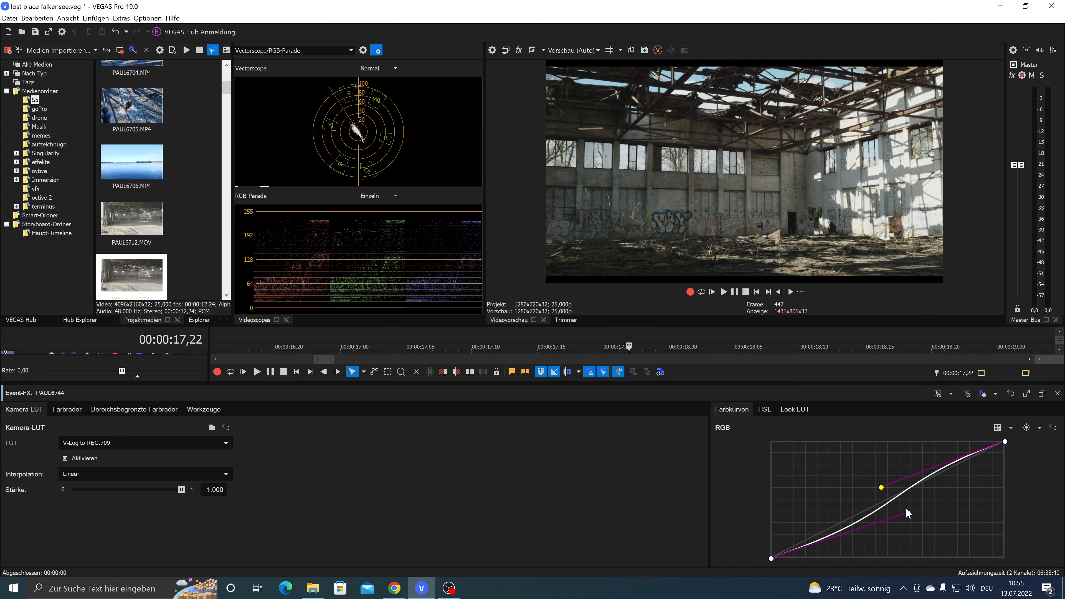
- Reset the RGB curve and shape a new S-curve with slightly raised highlights and strongly lowered shadows
left_click(1050, 430)
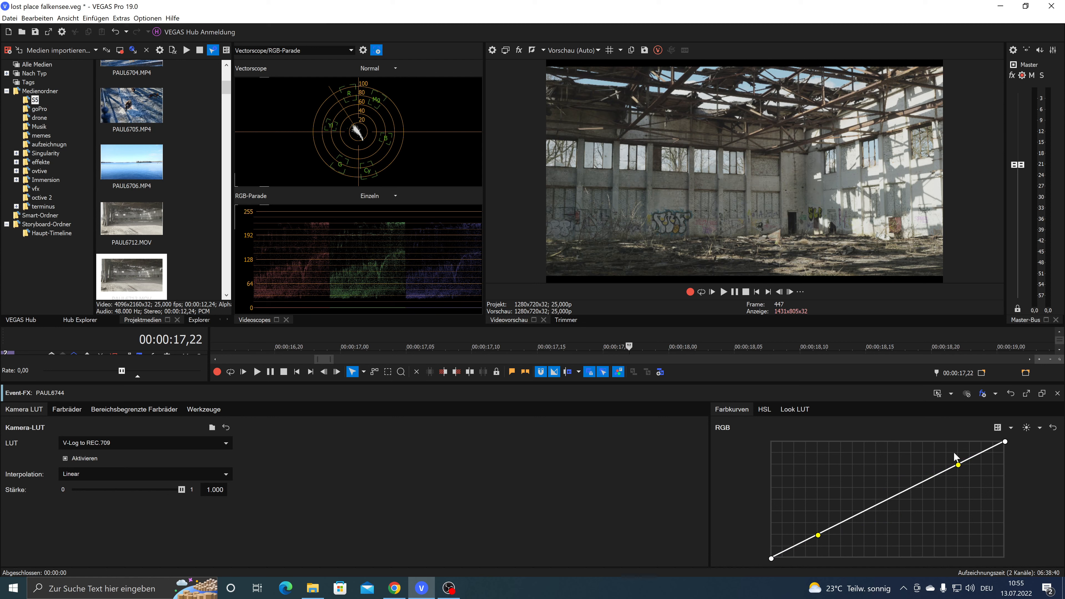
mouse_move(959, 465)
left_mouse_down()
mouse_move(987, 517)
mouse_move(949, 458)
left_mouse_up()
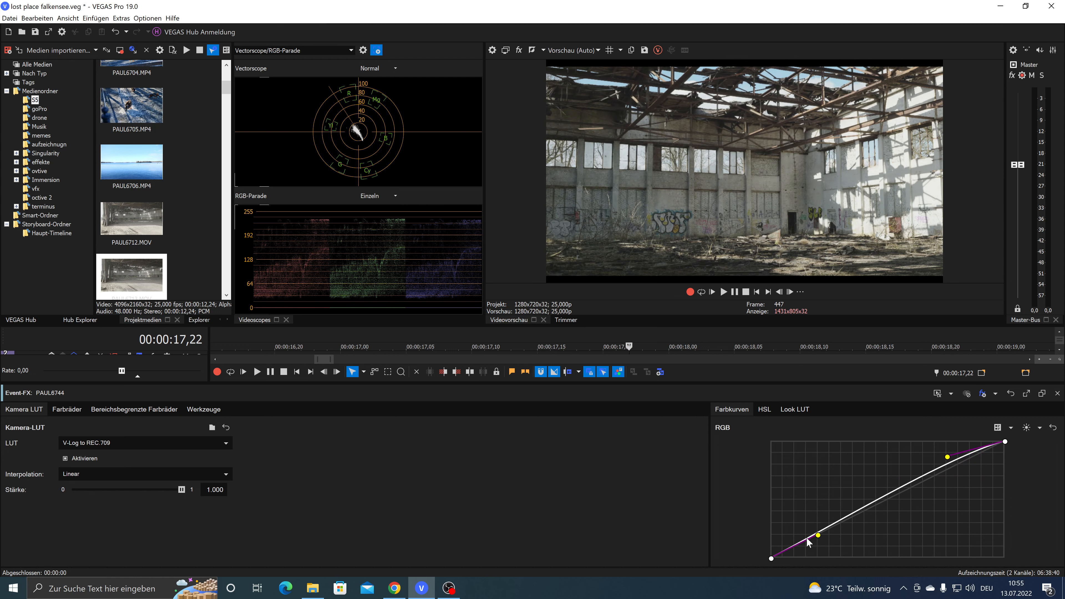
left_click_drag(818, 536, 898, 554)
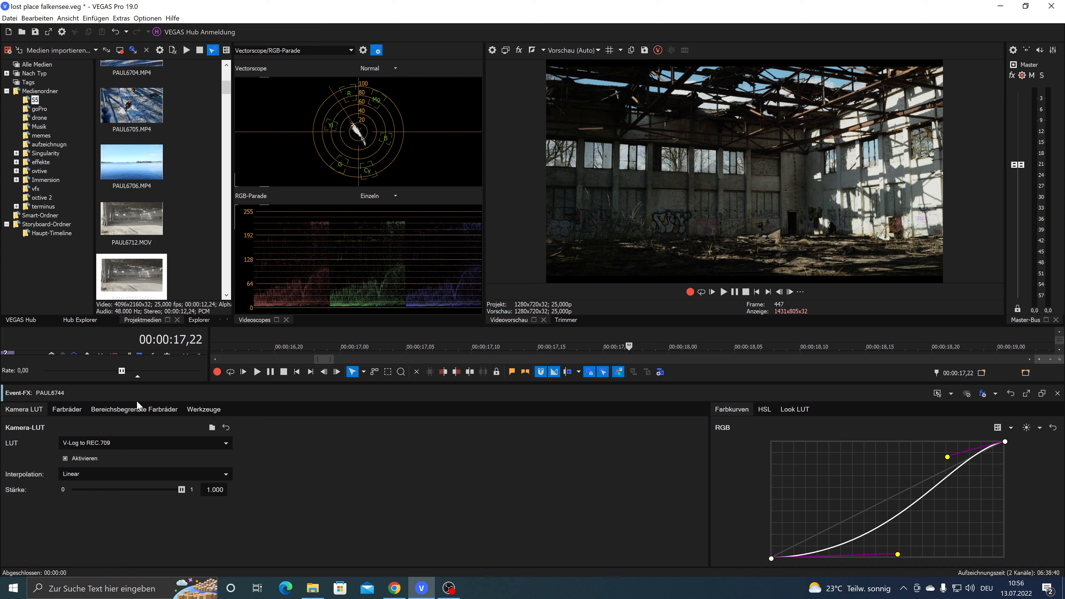
- Try shifting the range-limited Highlights toward orange, and reset that wheel
left_click(70, 411)
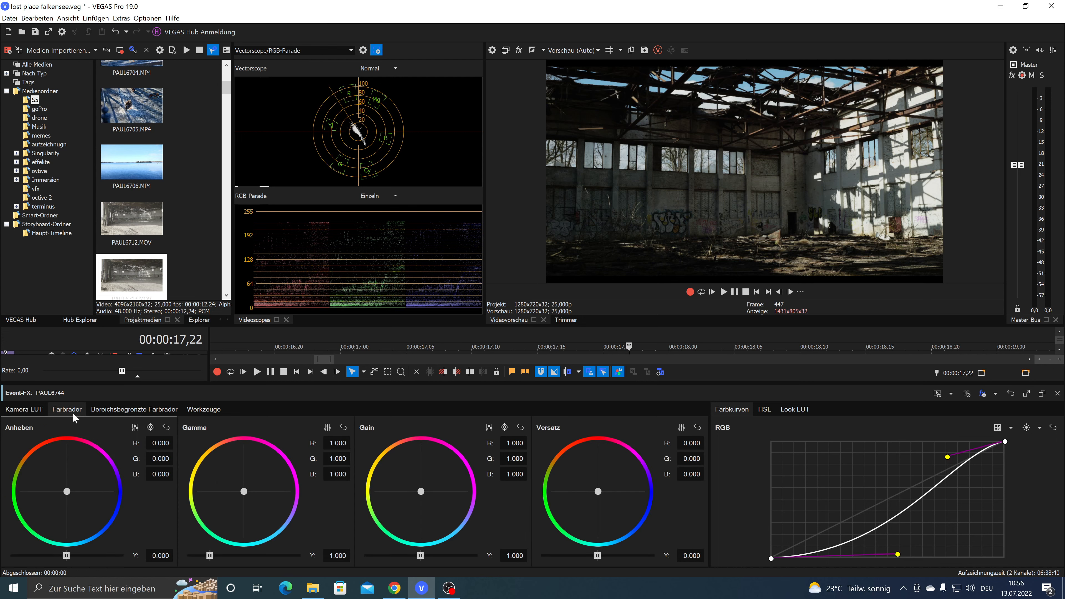
left_click(137, 410)
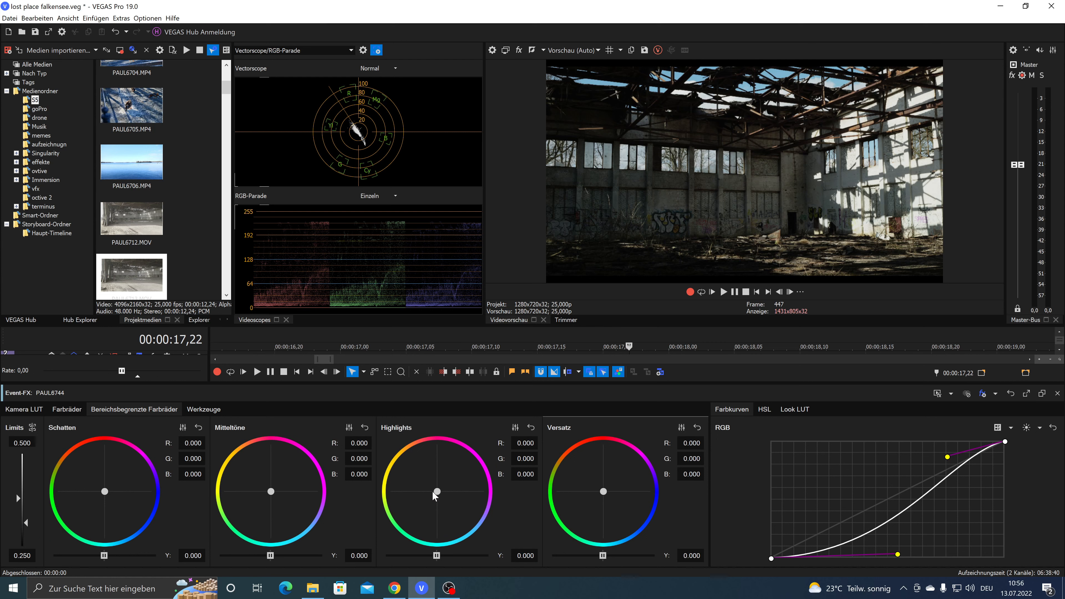
left_click_drag(433, 493, 418, 473)
left_click_drag(416, 474, 435, 490)
left_click(531, 427)
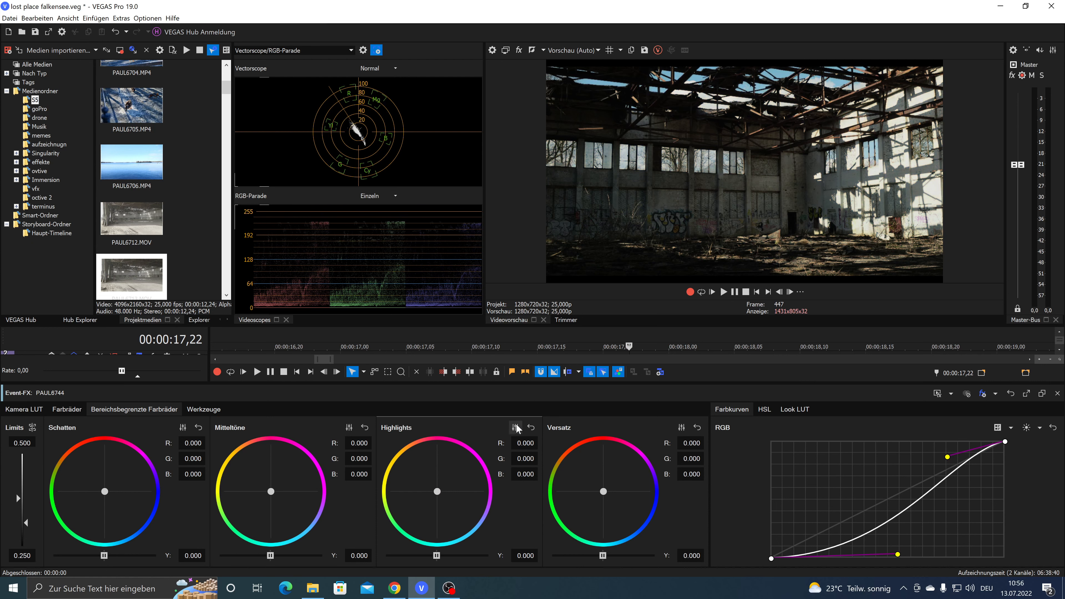
- Warm the Gain to about R 1.134, G 0.964, B 0.861 and cool the range-limited Midtones to about R -0.105, G -0.070, B 0.230
left_click(78, 406)
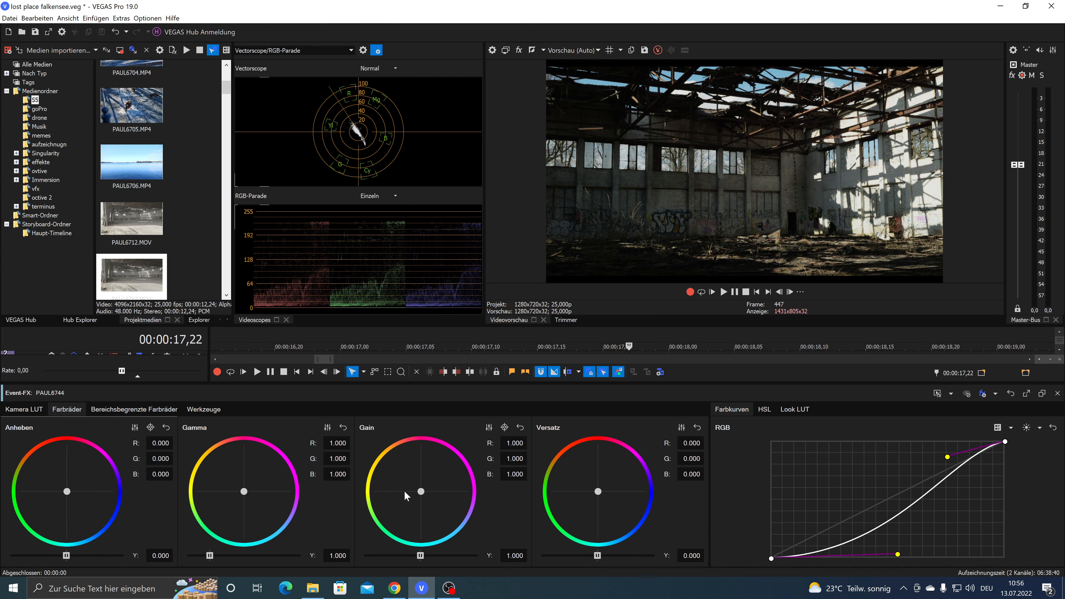
left_click_drag(423, 493, 417, 487)
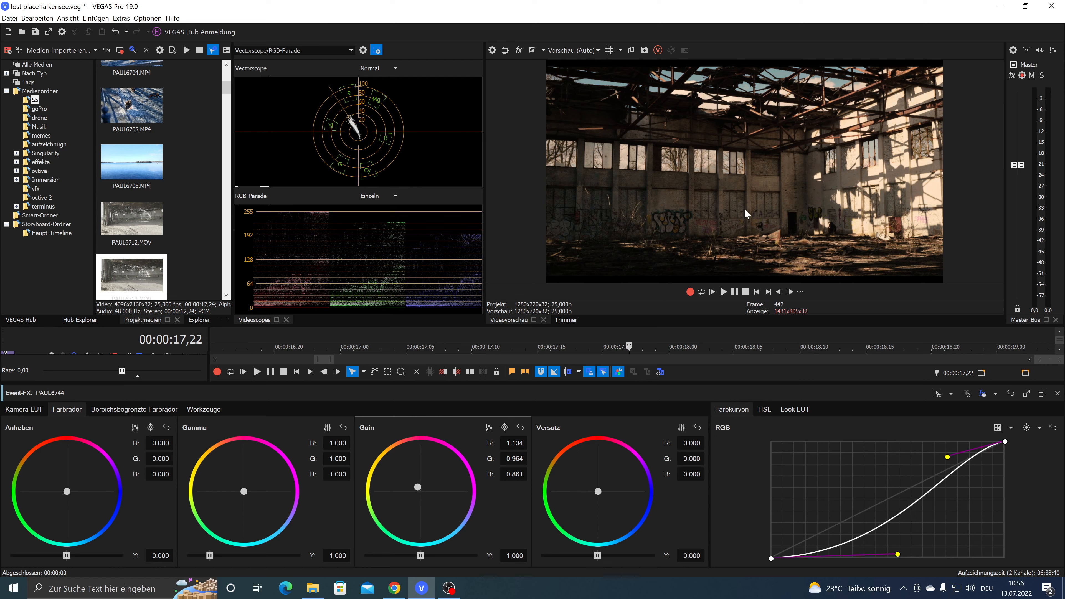
left_click(152, 410)
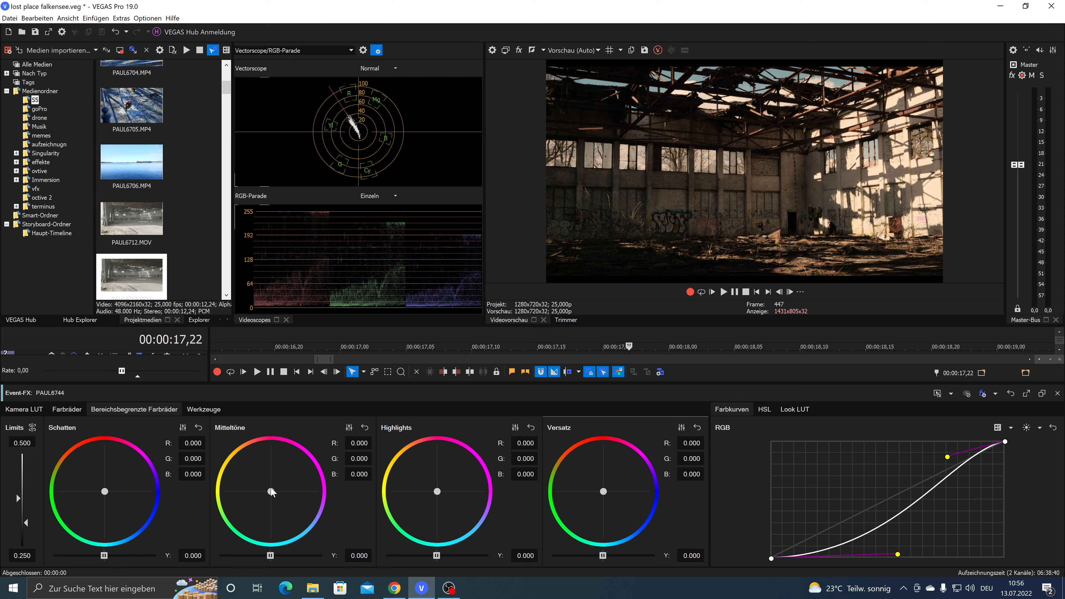
left_click_drag(271, 492, 278, 494)
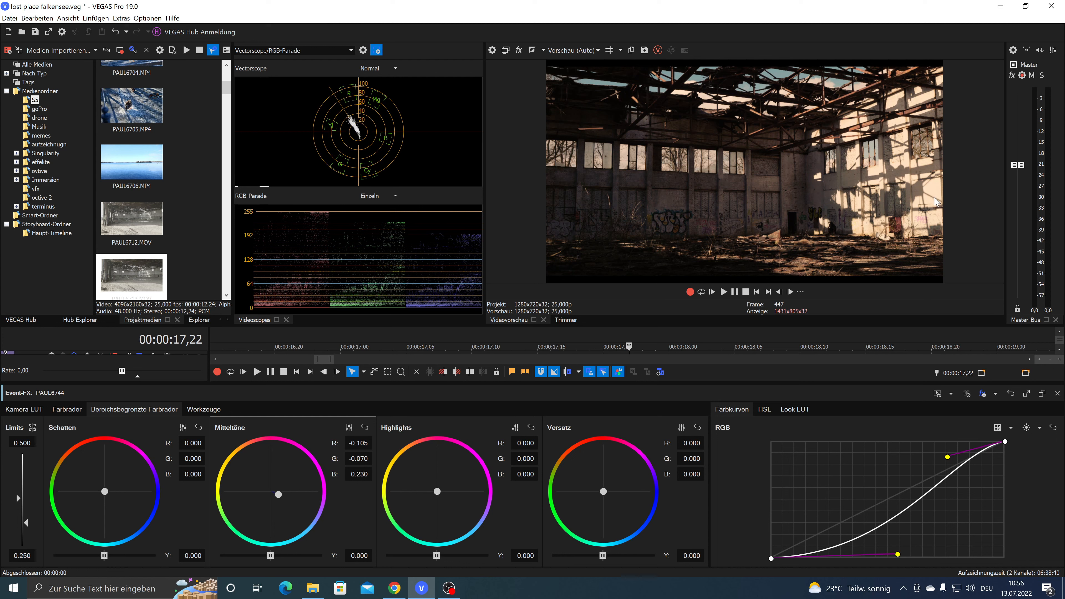
- Shift the range-limited Midtones to about R -0.054, G 0.176, B -0.141 with Y -0.060, and close PAUL6744's color grading
left_click_drag(277, 494, 264, 493)
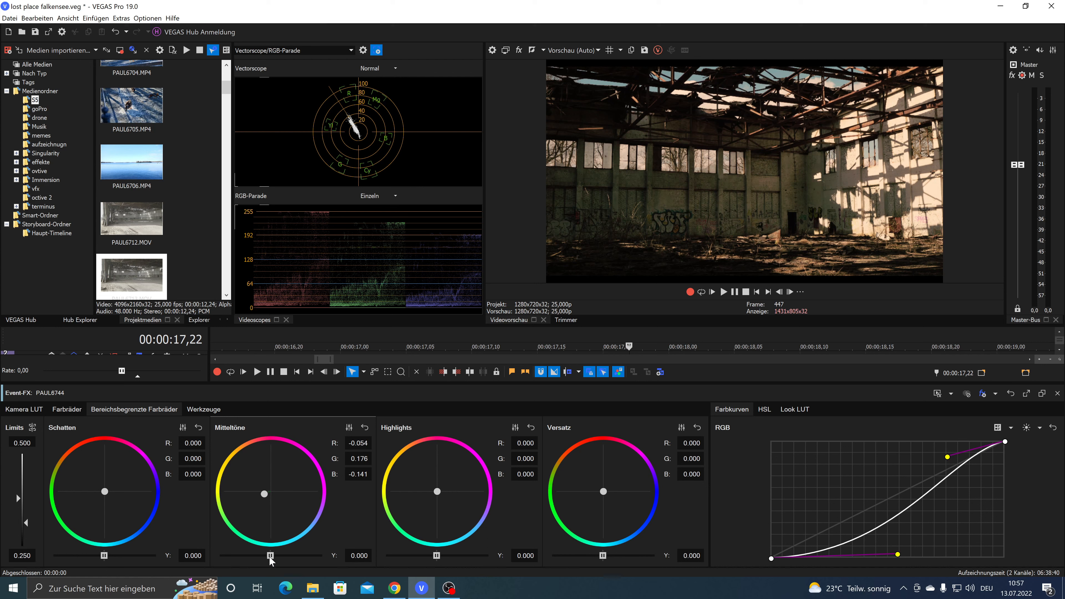
left_click_drag(270, 556, 267, 555)
left_click(1058, 393)
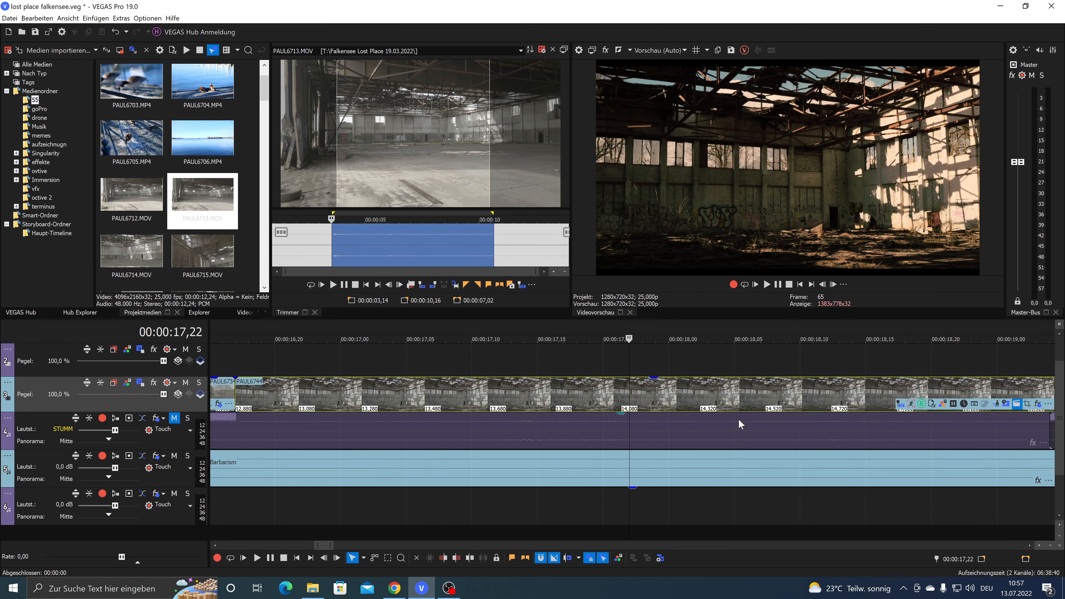
- Copy the PAUL6744 clip's event attributes and paste them onto the PAUL6715 clip
left_click(727, 409)
left_click(796, 395)
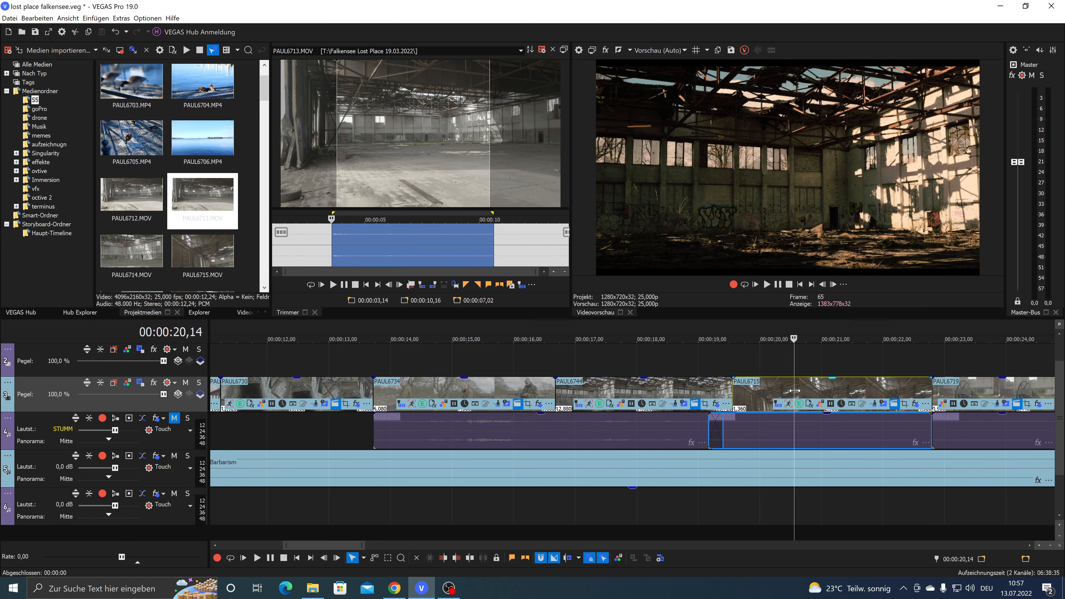
left_click(683, 390)
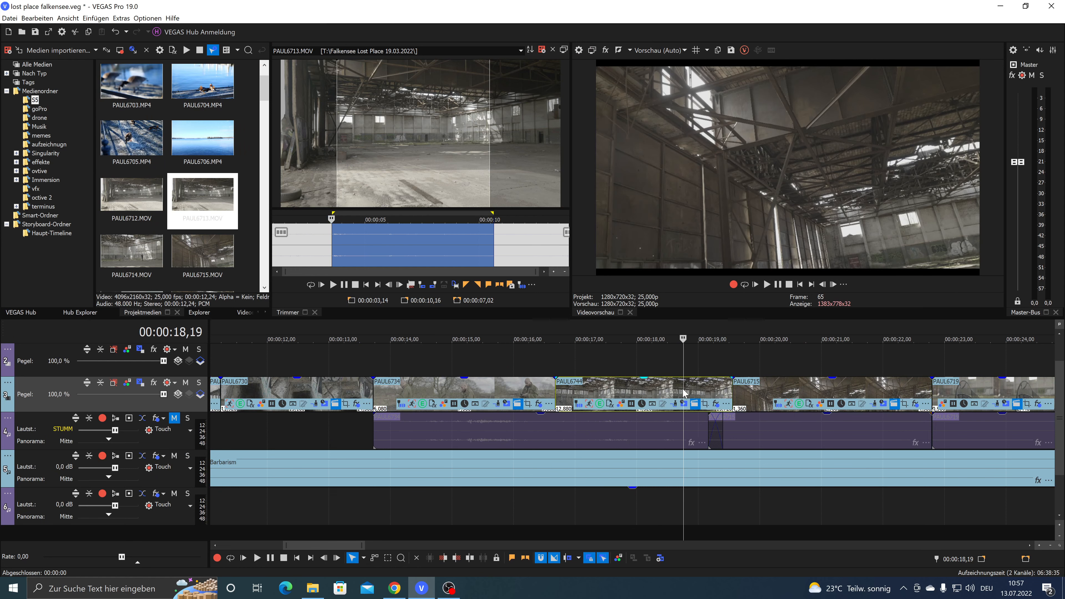
right_click(682, 389)
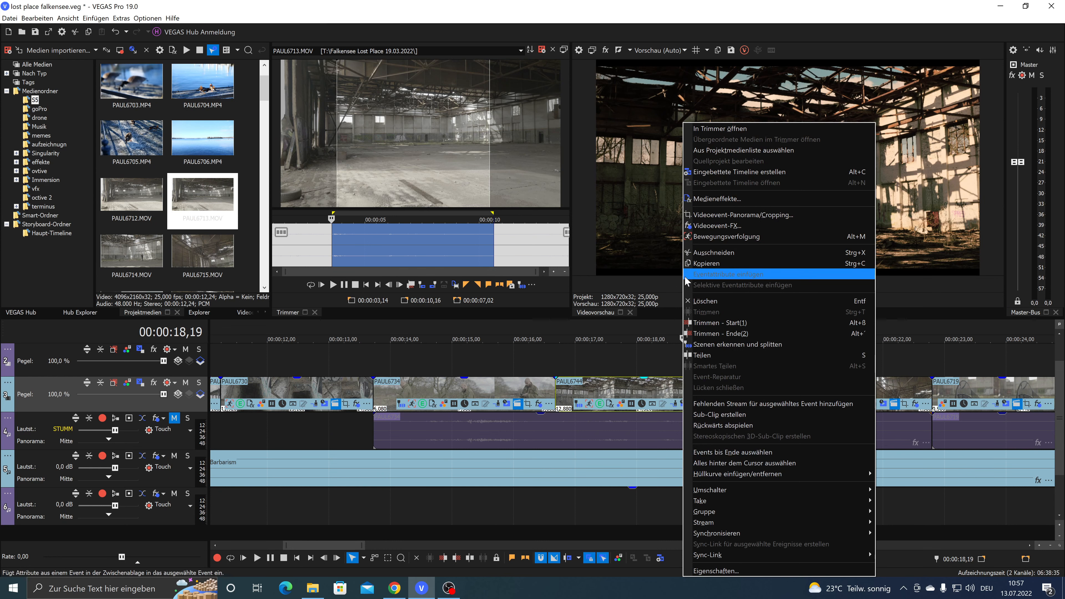
left_click(687, 263)
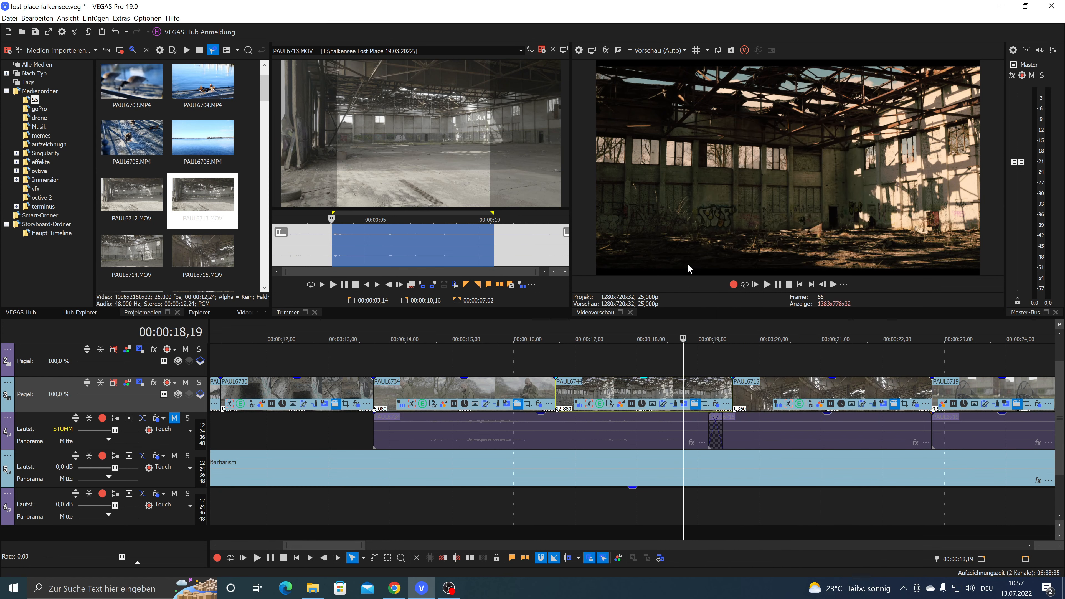
left_click(781, 386)
right_click(781, 387)
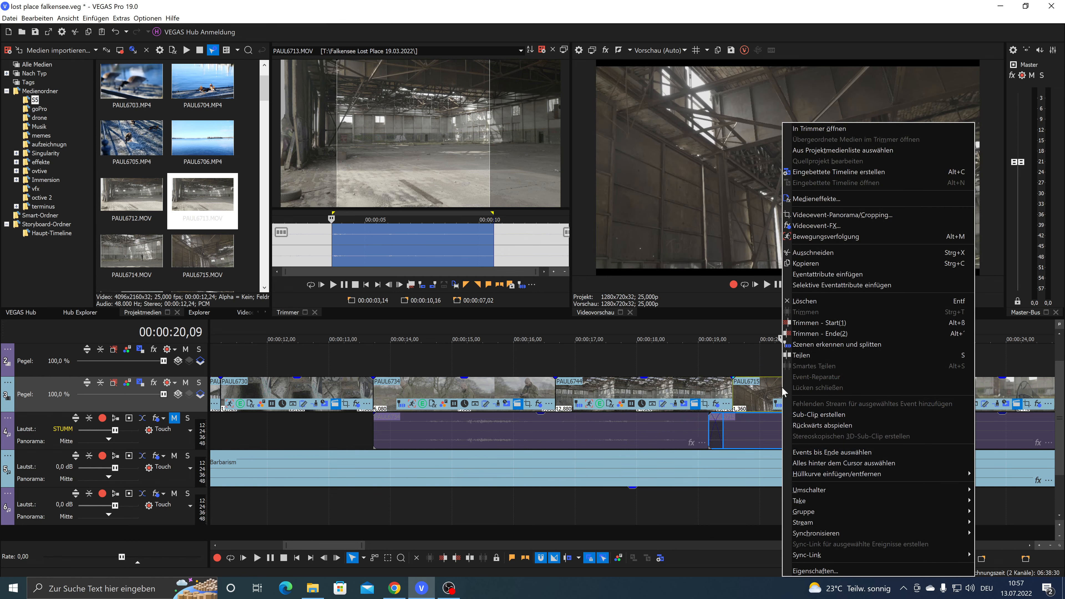
left_click(798, 275)
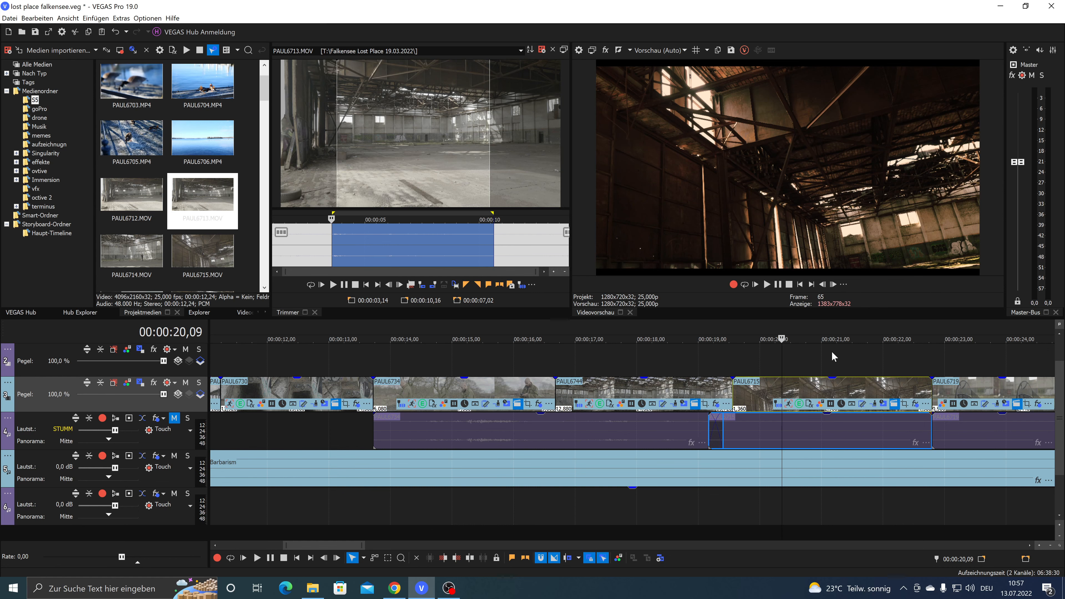
- Flatten the RGB curve of the PAUL6715 clip into a gentler S-curve with lifted shadows, and close its color grading
left_click(820, 403)
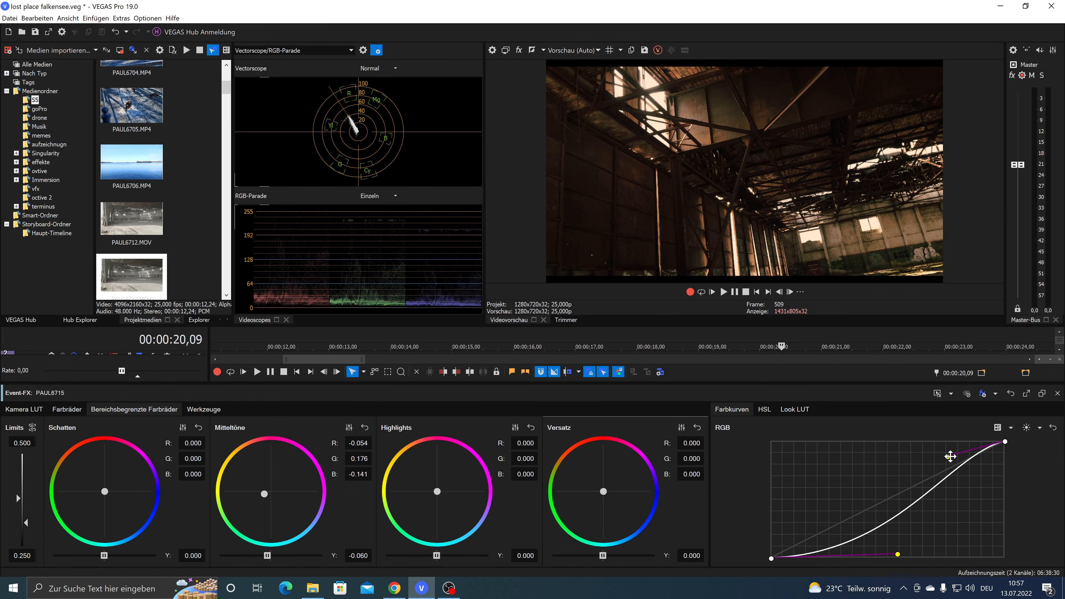
left_click_drag(949, 456, 904, 472)
left_click_drag(897, 555, 878, 537)
mouse_move(907, 472)
left_mouse_down()
mouse_move(899, 459)
mouse_move(916, 468)
left_mouse_up()
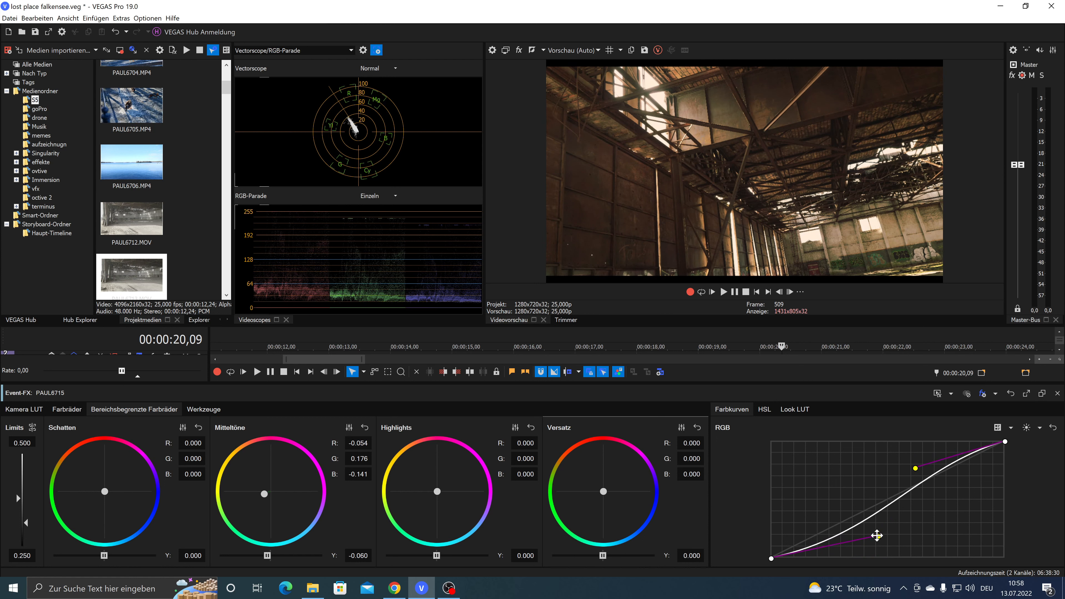
left_click_drag(877, 536, 882, 543)
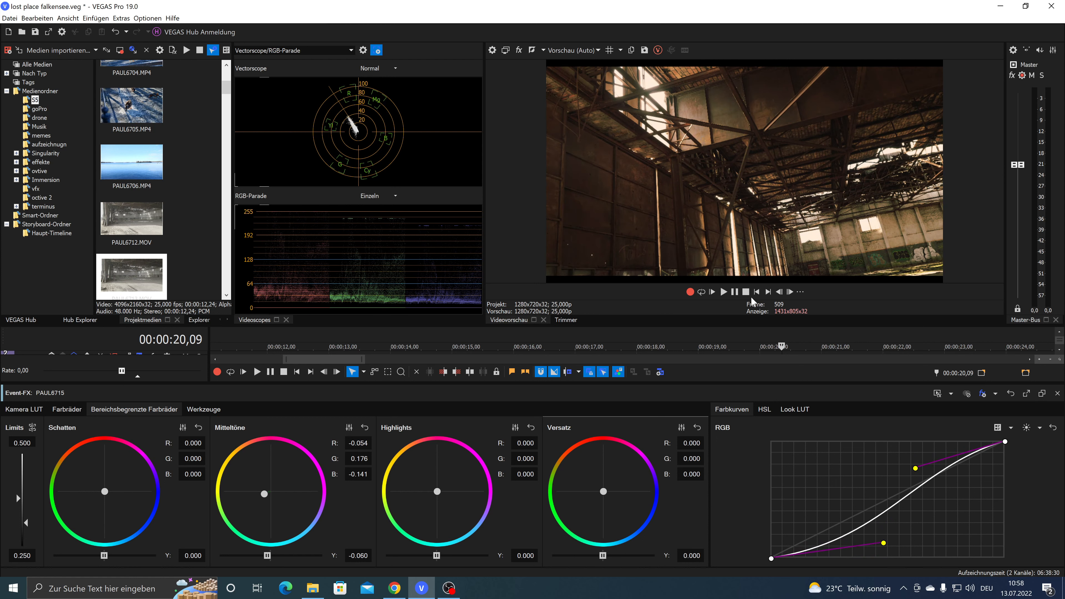
left_click(1057, 393)
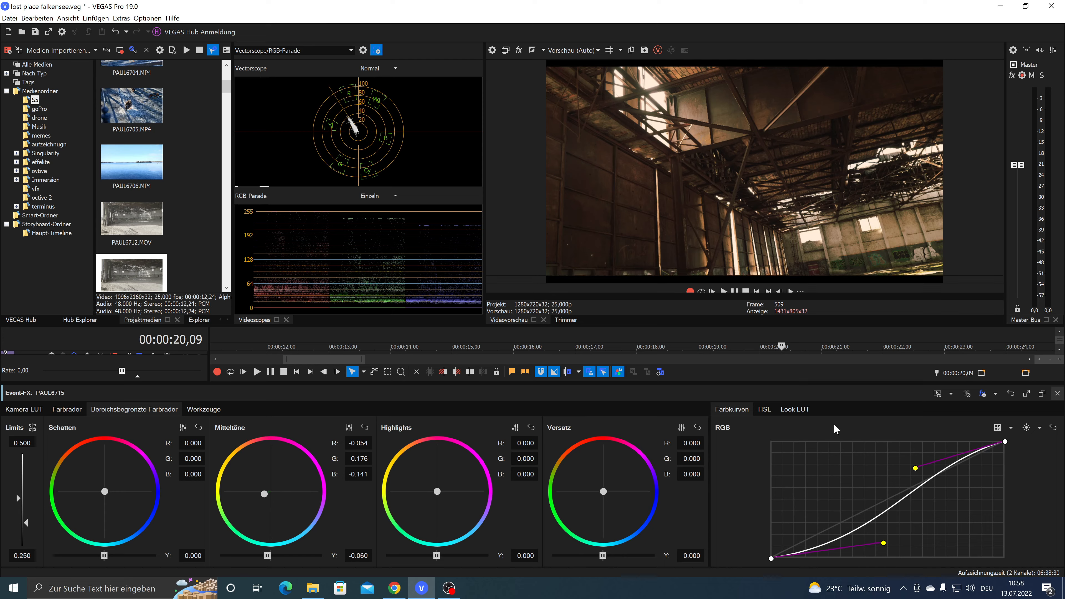
- Find the PAUL6721 clip further along the timeline and open its color grading
scroll(701, 425, "down", 2)
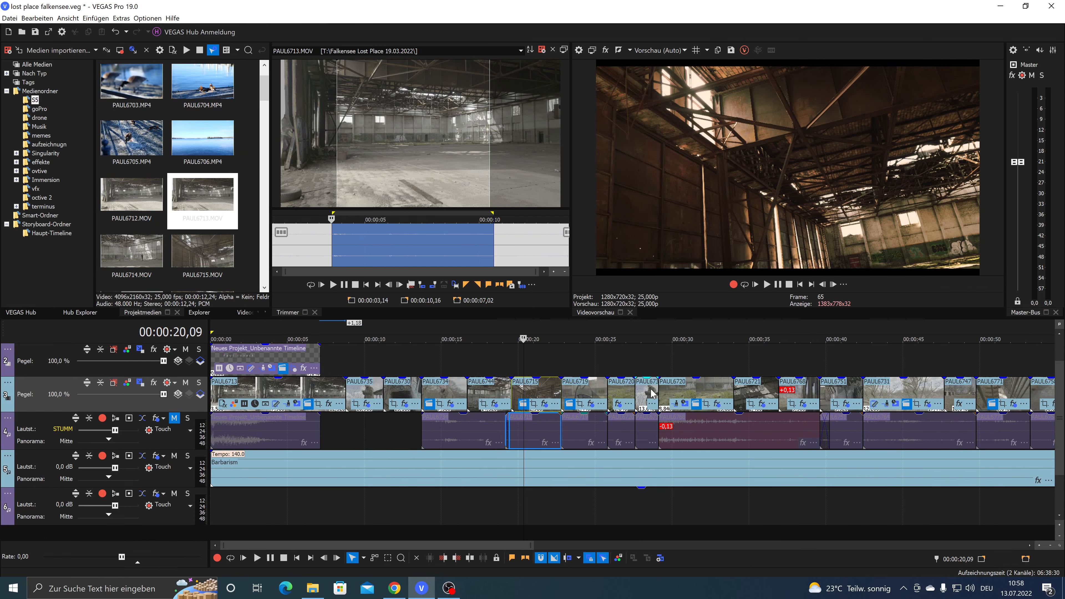
left_click(621, 394)
scroll(625, 395, "up", 6)
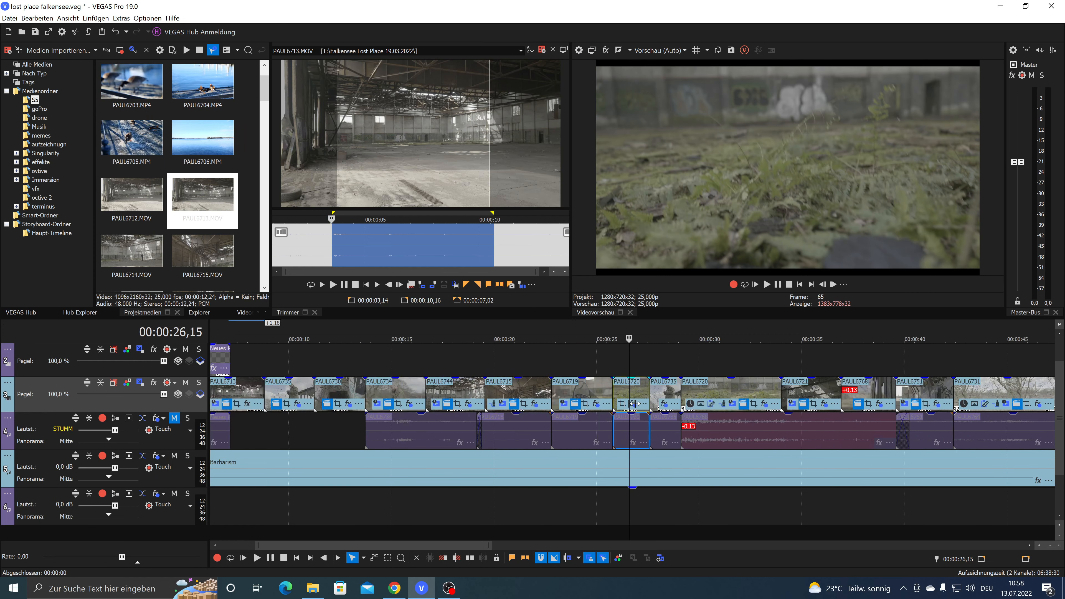
scroll(654, 396, "down", 6)
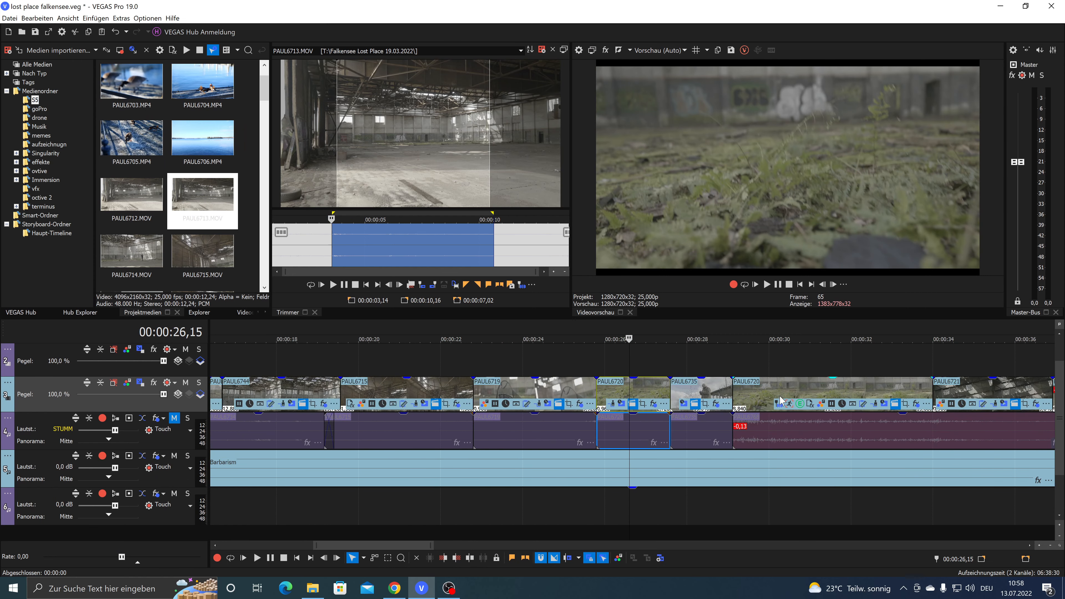
left_click(808, 395)
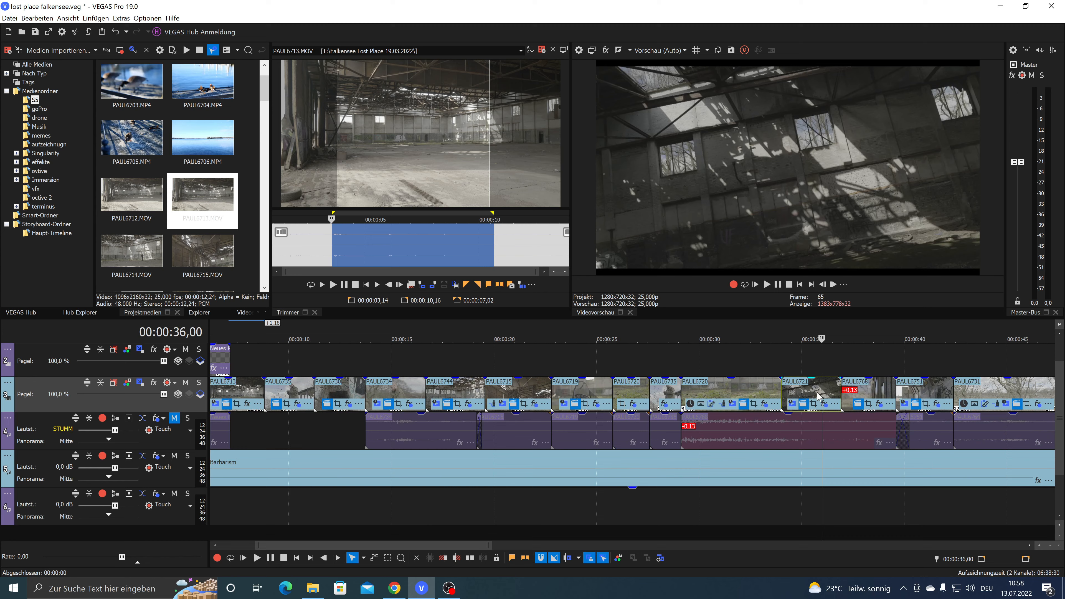
scroll(812, 397, "up", 6)
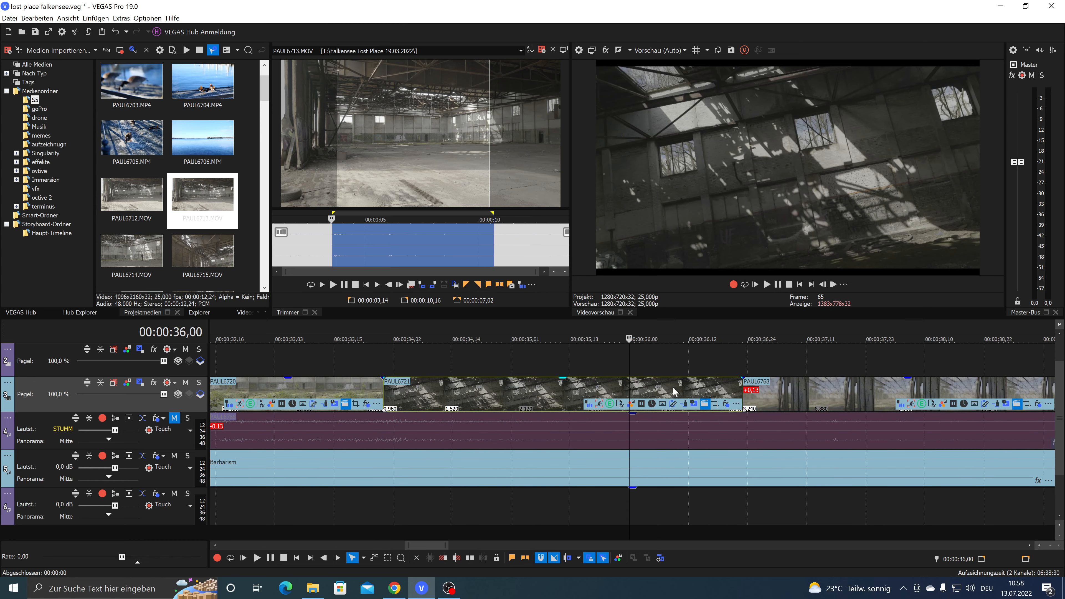
left_click(631, 405)
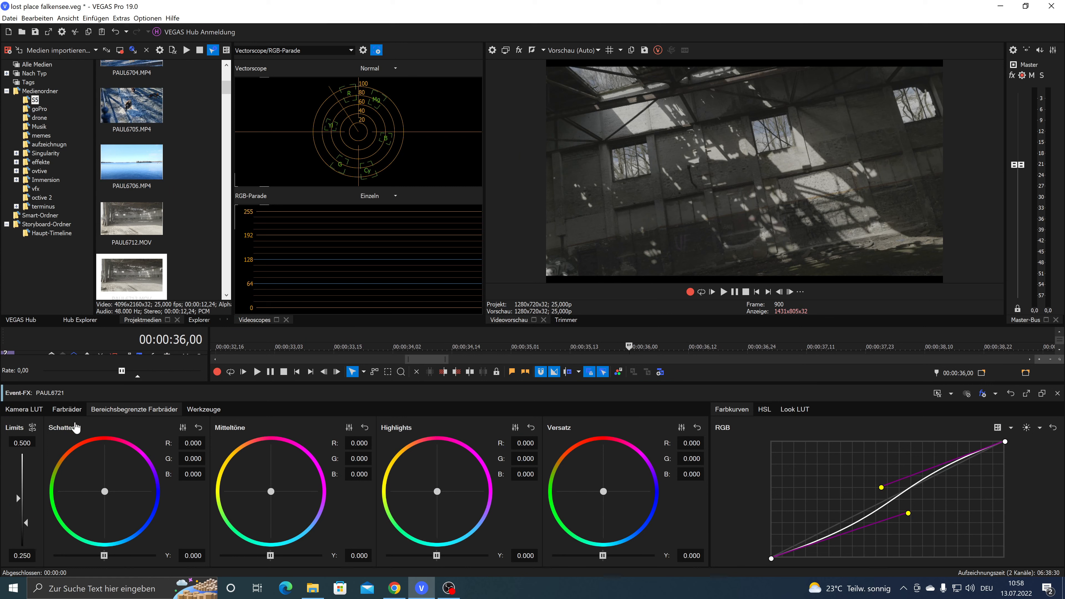
- Shape a slightly stronger RGB S-curve for PAUL6721 and lower the Lift wheel's Y to about -0.134
left_click(15, 414)
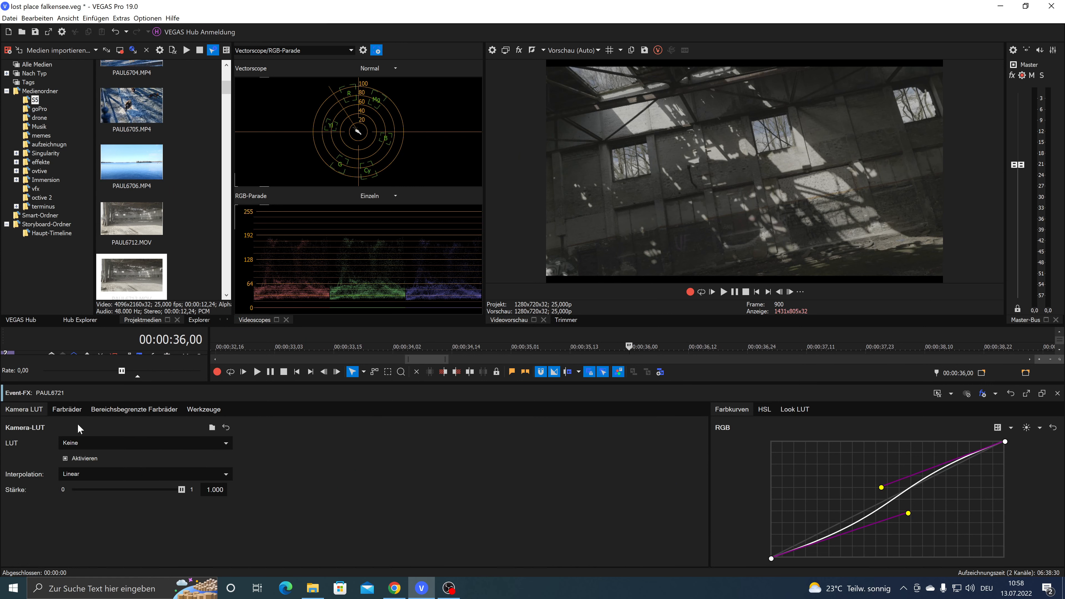
left_click(71, 410)
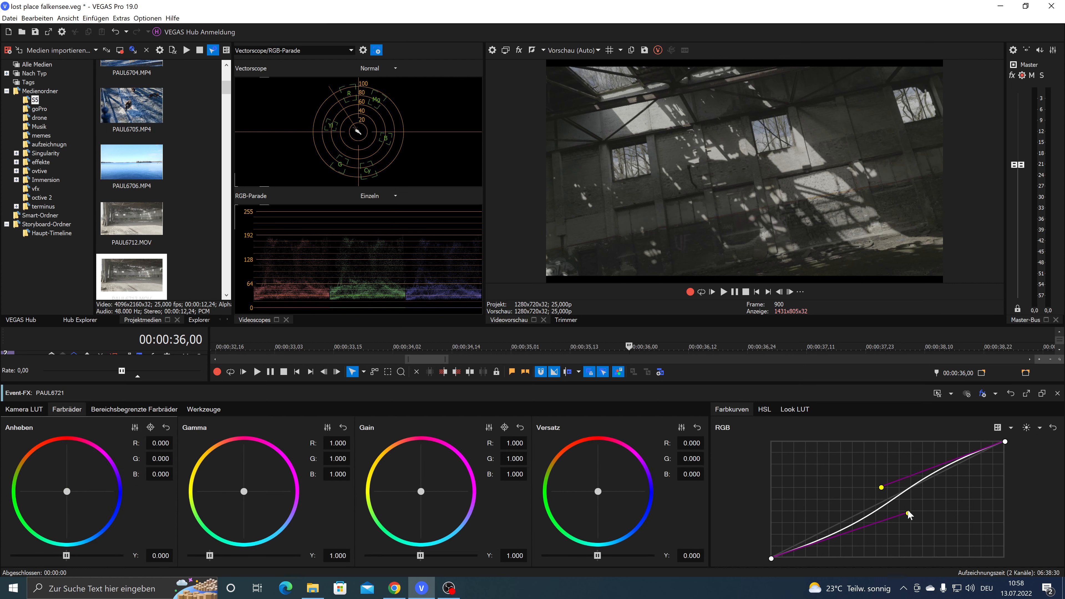
mouse_move(908, 514)
left_mouse_down()
mouse_move(917, 512)
mouse_move(904, 510)
mouse_move(913, 521)
left_mouse_up()
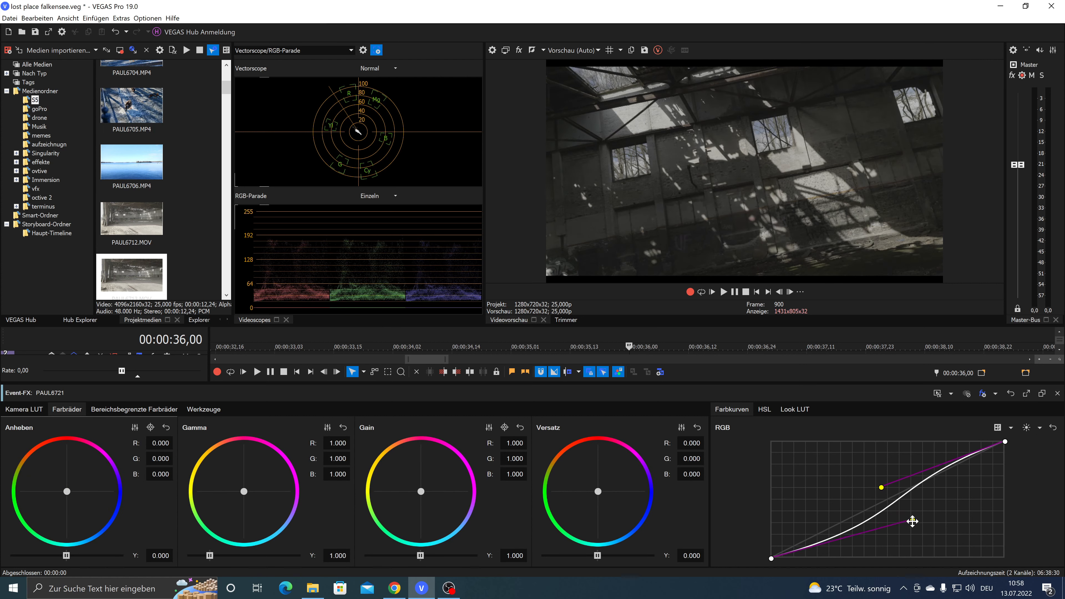
left_click_drag(882, 487, 913, 466)
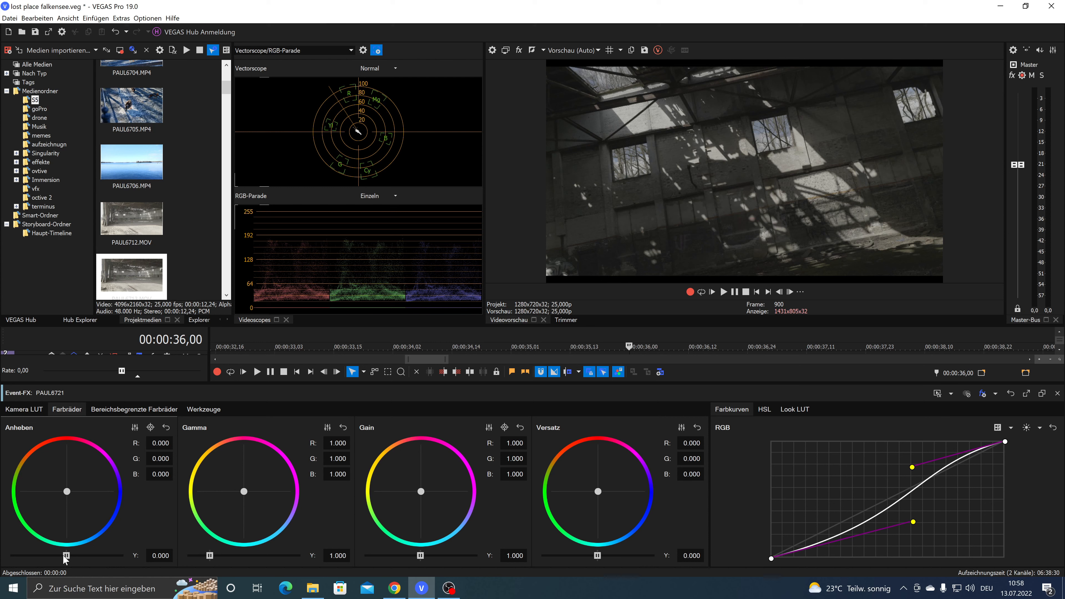
left_click_drag(63, 555, 58, 556)
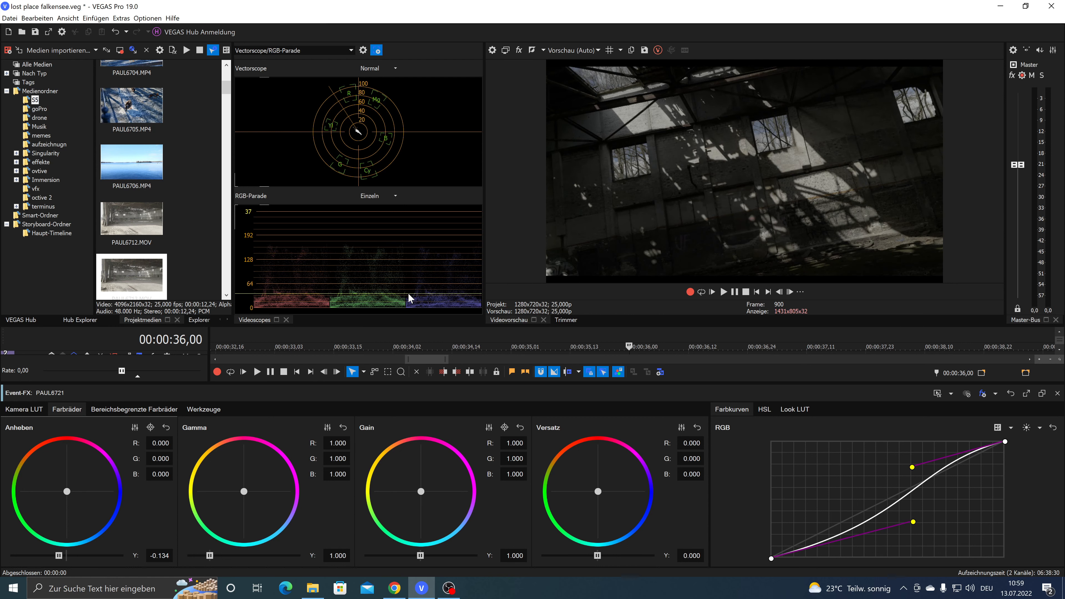
- Raise the HSL saturation to about 1.572, and try a slight green shift on the Gain wheel before resetting it
left_click(766, 407)
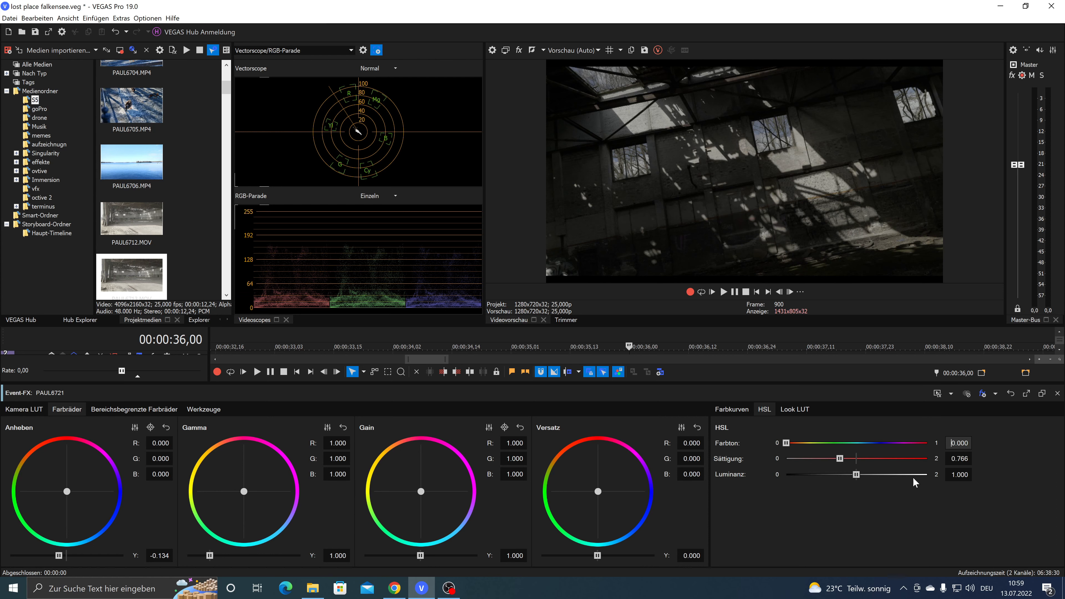
left_click(891, 458)
mouse_move(892, 458)
left_mouse_down()
mouse_move(908, 458)
mouse_move(879, 459)
mouse_move(907, 458)
mouse_move(897, 458)
left_mouse_up()
left_click_drag(422, 492, 419, 492)
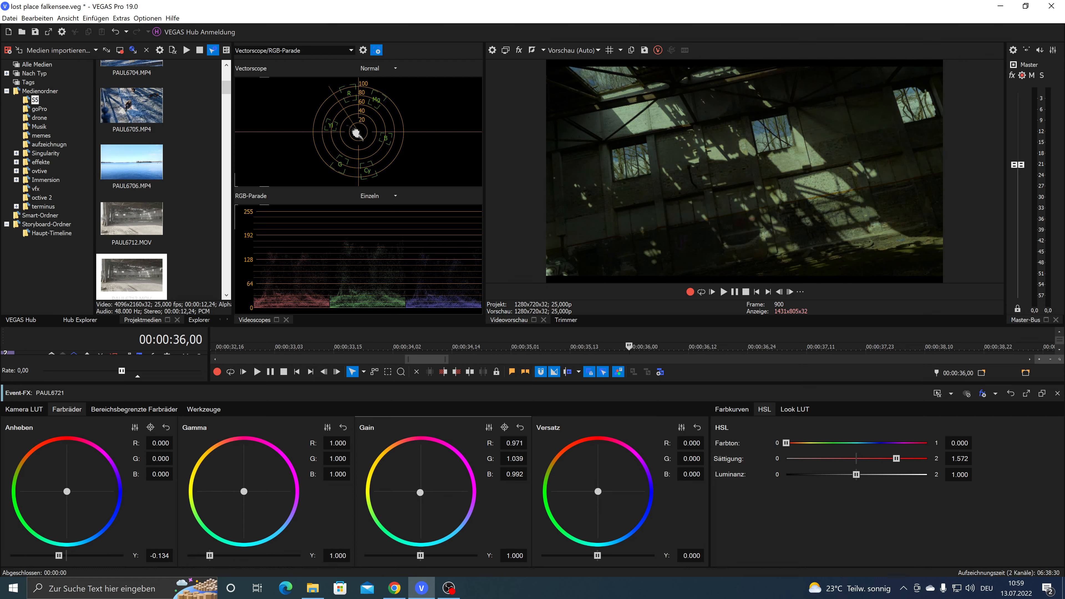
left_click(520, 427)
- Raise the upper handle of the RGB curve above the graph to brighten PAUL6721's highlights strongly
left_click(742, 410)
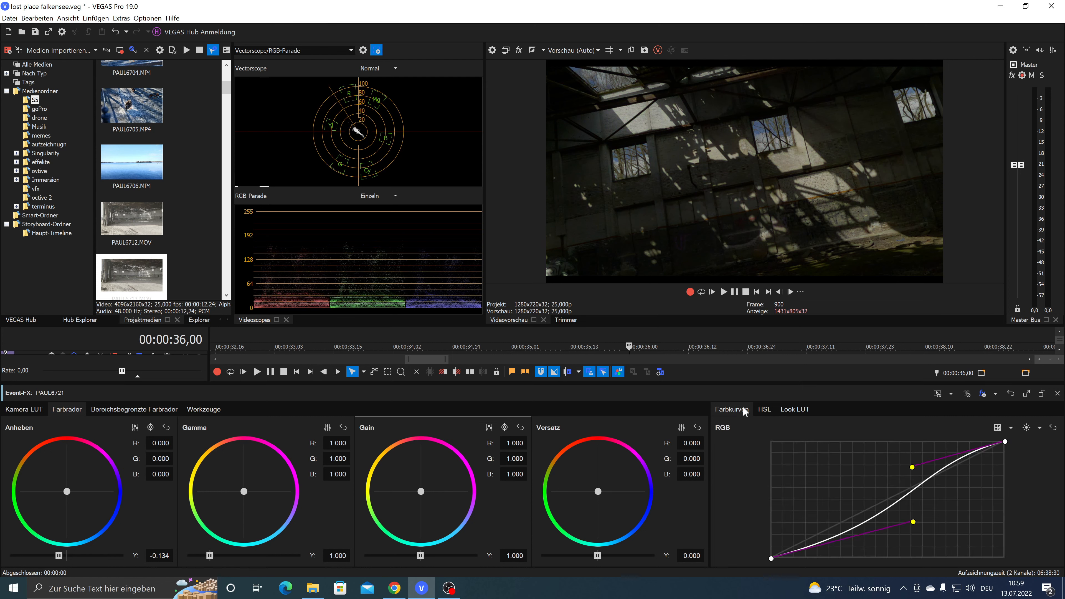
left_click_drag(913, 469, 886, 428)
left_click_drag(873, 414, 870, 405)
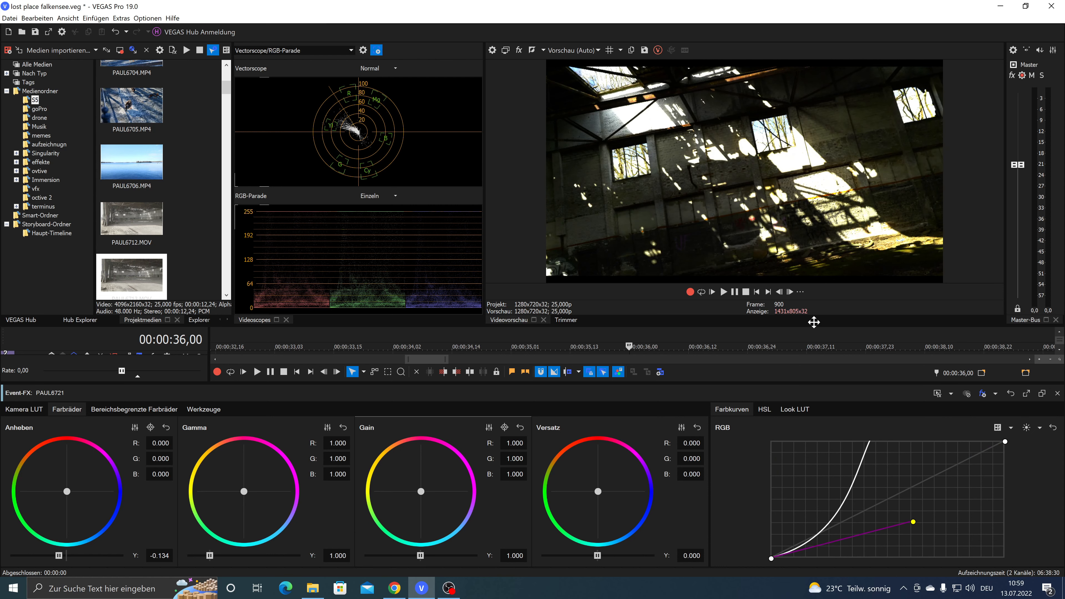
left_click_drag(814, 321, 873, 418)
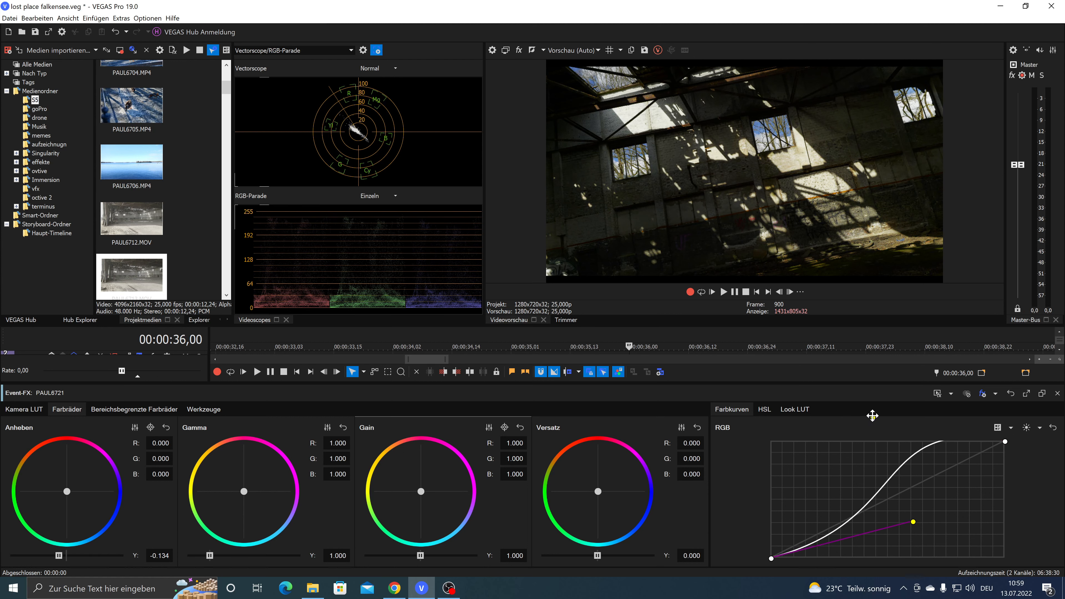
- Switch the video scopes to Vectorscope/Wellenform and push the RGB curve's highlights slightly higher
left_click(348, 50)
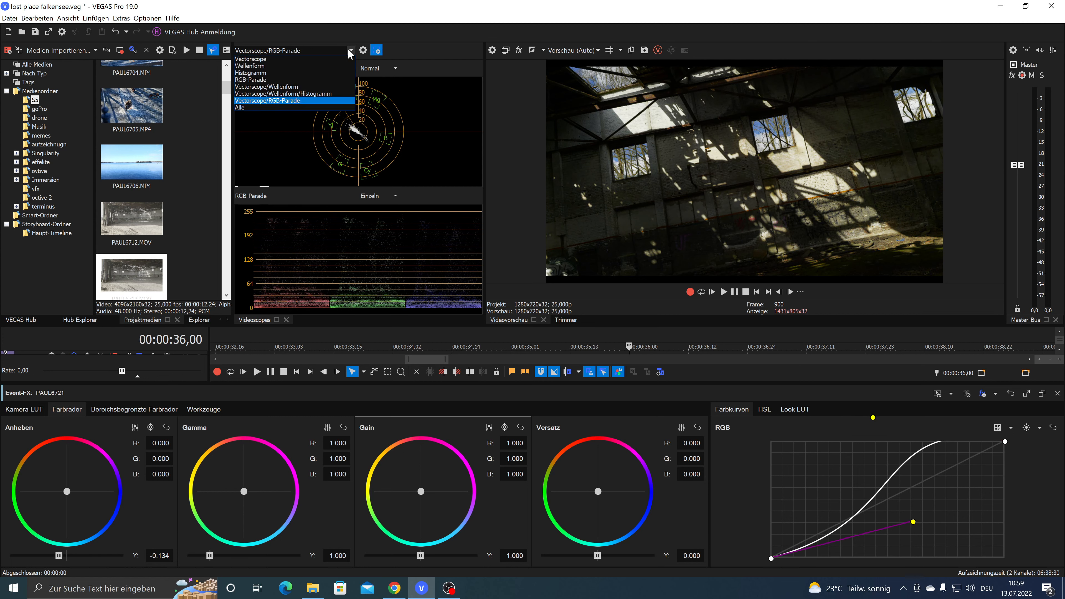
left_click(285, 87)
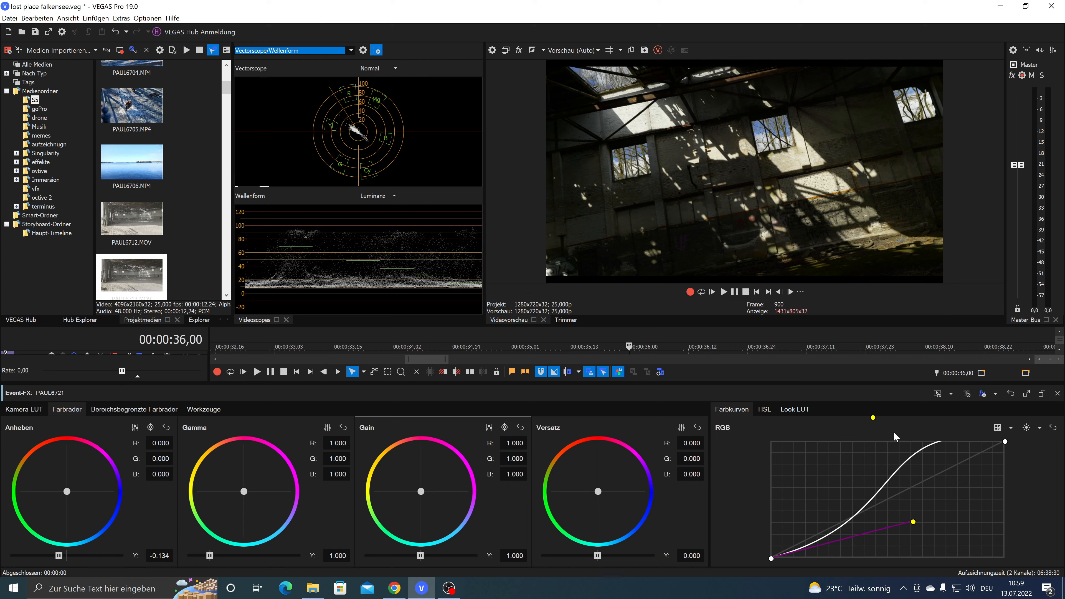
left_click_drag(875, 416, 868, 405)
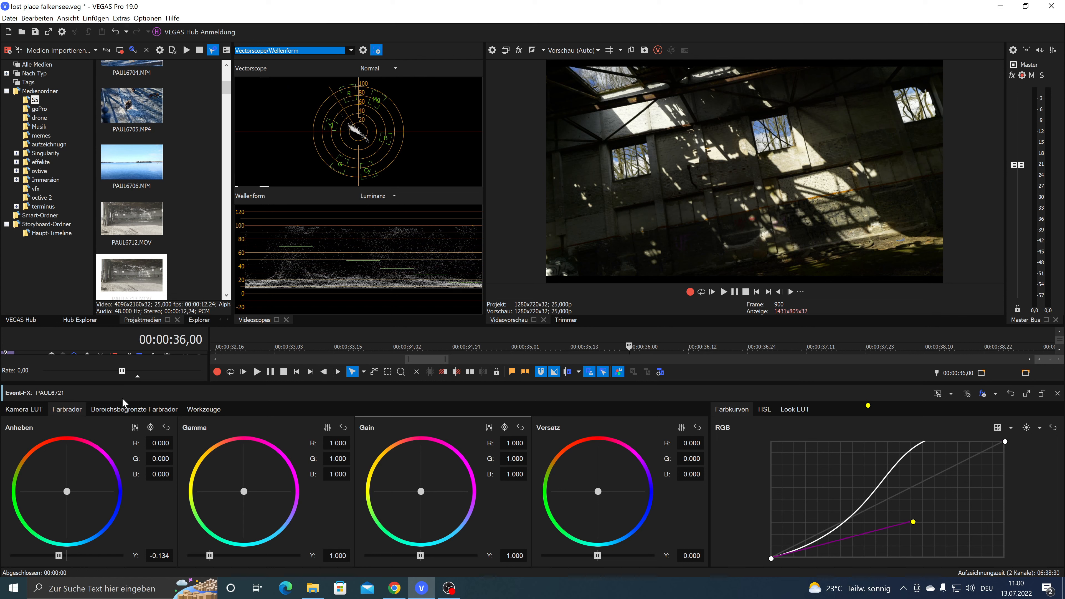
- Cool the range-limited Highlights to about R -0.103, G 0.064, B 0.062
left_click(124, 406)
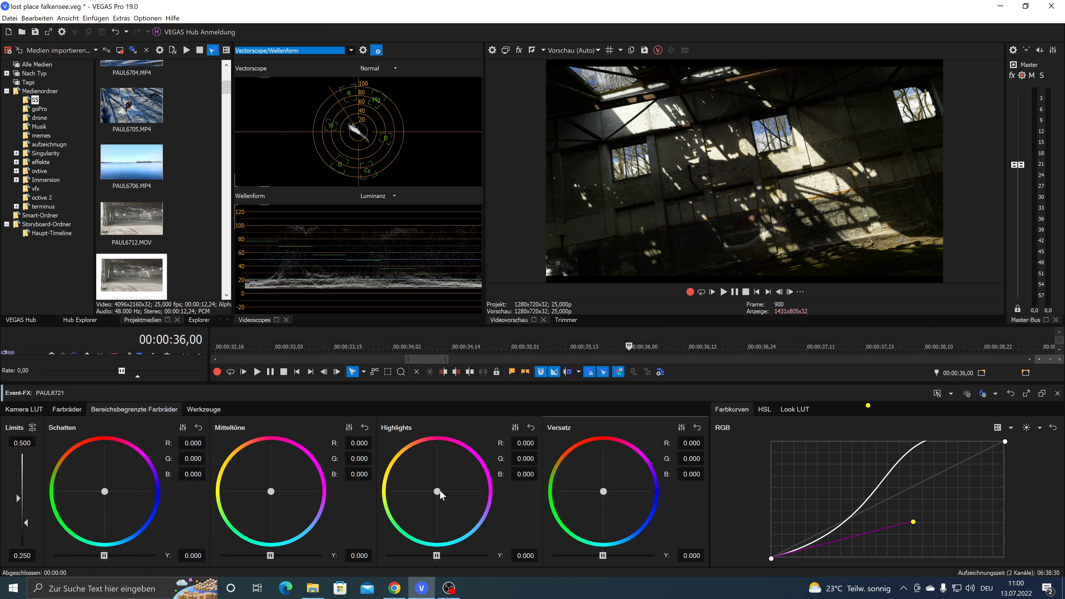
left_click_drag(437, 491, 438, 495)
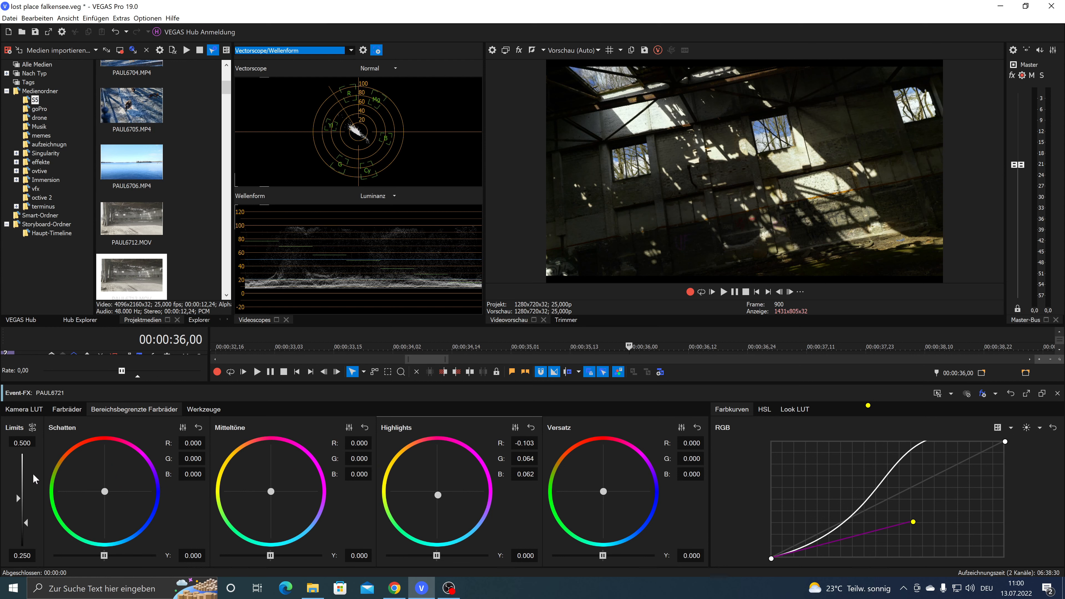
- Raise PAUL6721's contrast (Kontrast) to about 0.088 and set the contrast midpoint (Kontrast Mittelpunkt) to about 0.510
left_click(193, 414)
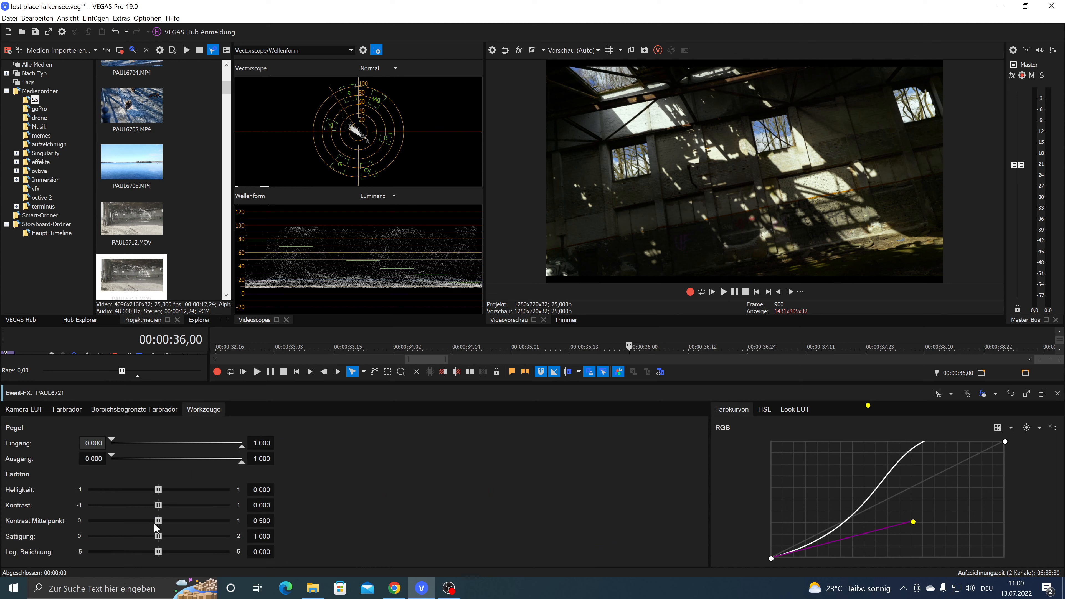
mouse_move(158, 524)
left_mouse_down()
mouse_move(192, 521)
mouse_move(139, 521)
mouse_move(159, 520)
left_mouse_up()
left_click(195, 505)
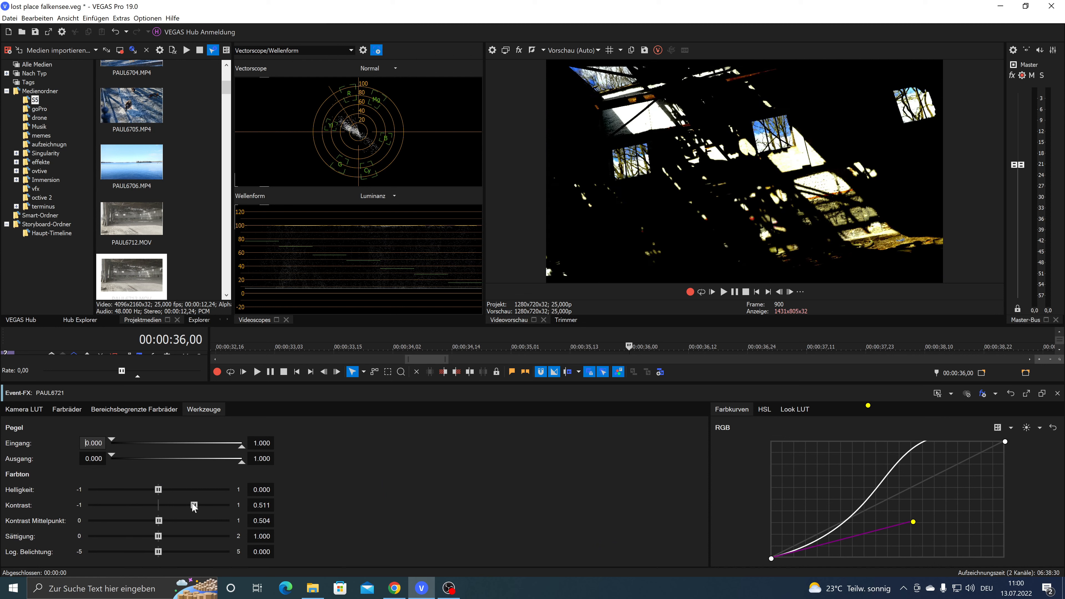
mouse_move(159, 521)
left_mouse_down()
mouse_move(121, 520)
mouse_move(228, 521)
mouse_move(136, 521)
mouse_move(158, 521)
mouse_move(165, 505)
mouse_move(142, 520)
mouse_move(171, 521)
mouse_move(159, 520)
left_mouse_up()
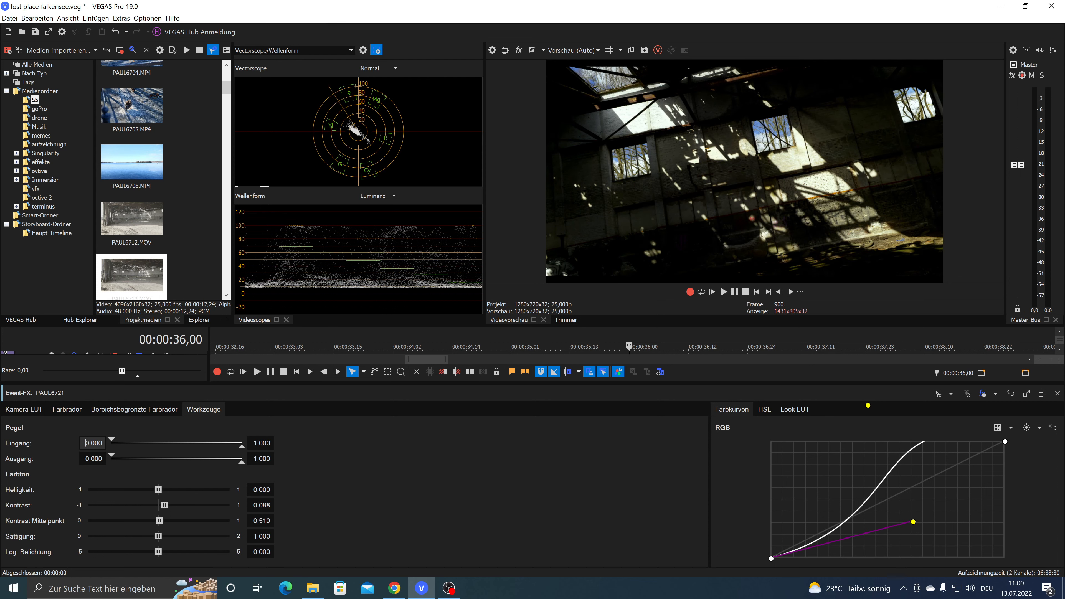
- Nudge PAUL6721's Gamma color wheel slightly off centre toward green
left_click(72, 407)
left_click(244, 491)
left_click_drag(244, 492, 243, 492)
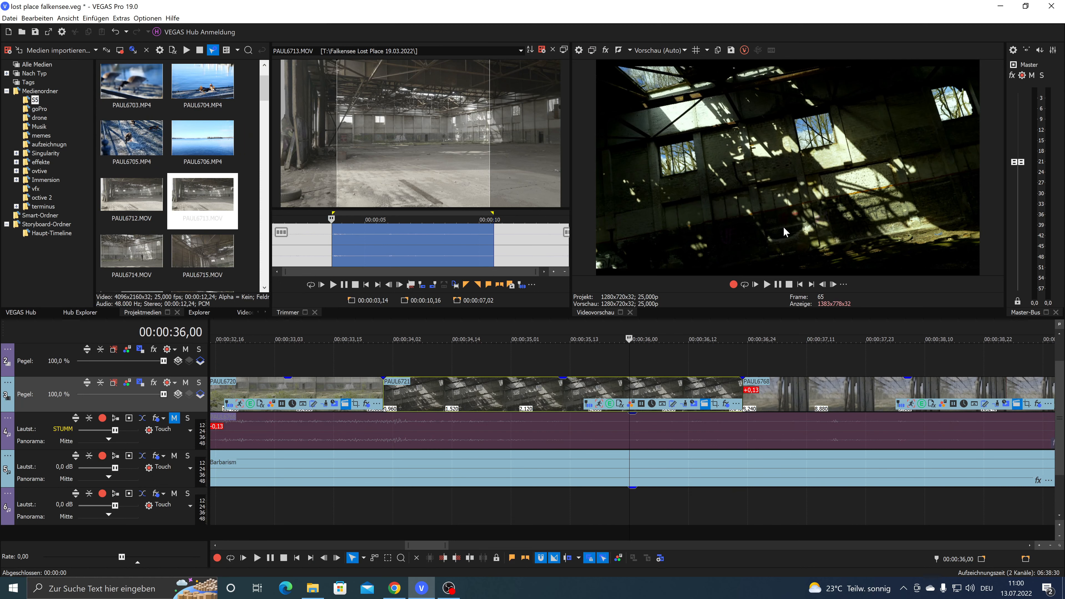
- Select the PAUL6768 clip on the timeline and apply the V-Log to REC.709 camera LUT to it
scroll(713, 405, "down", 4)
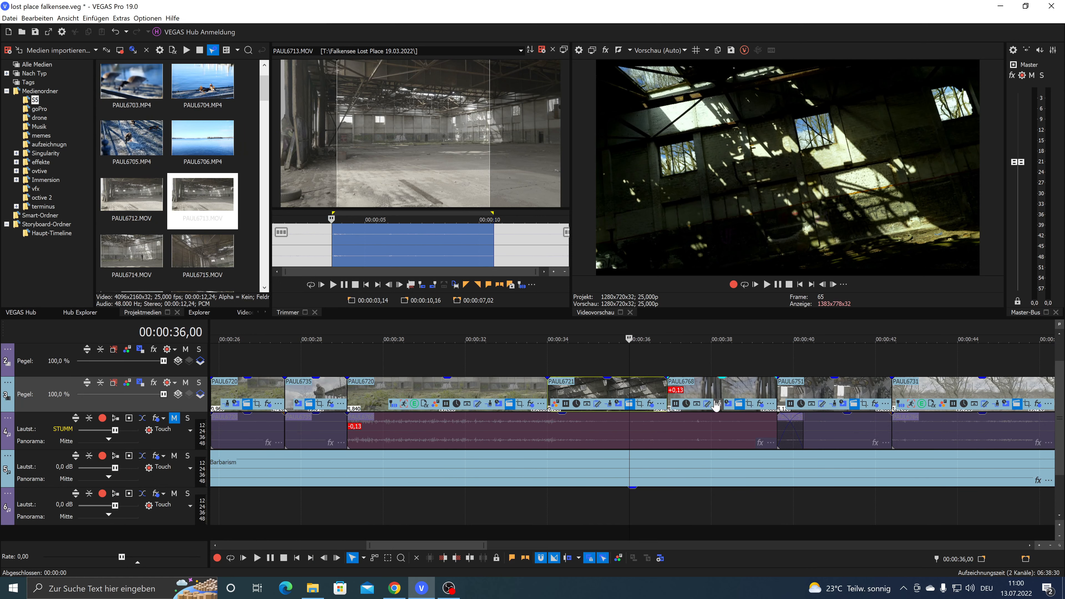
left_click(728, 388)
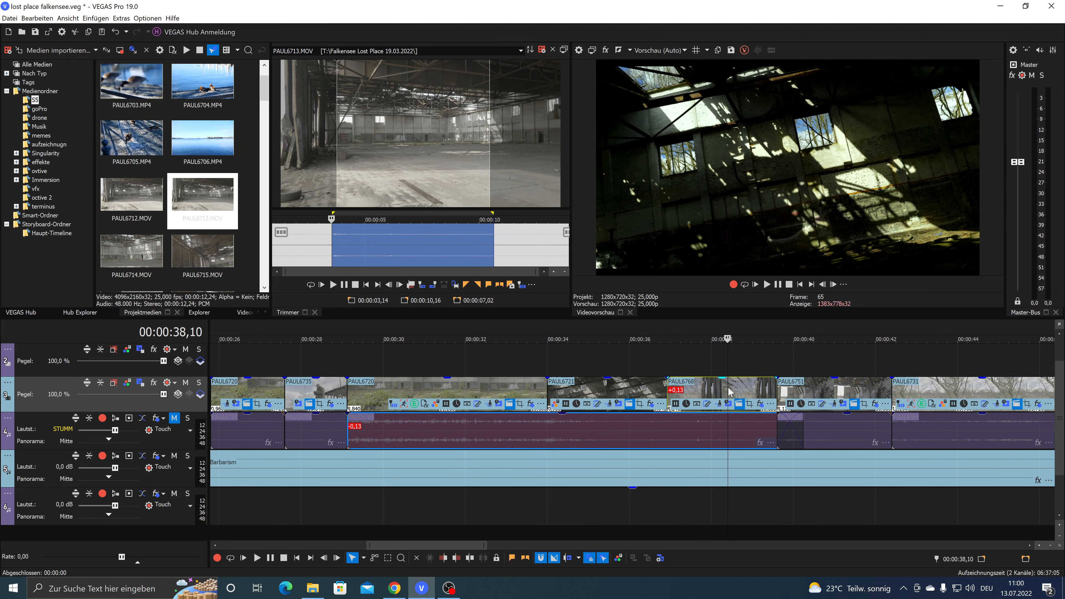
scroll(729, 387, "up", 4)
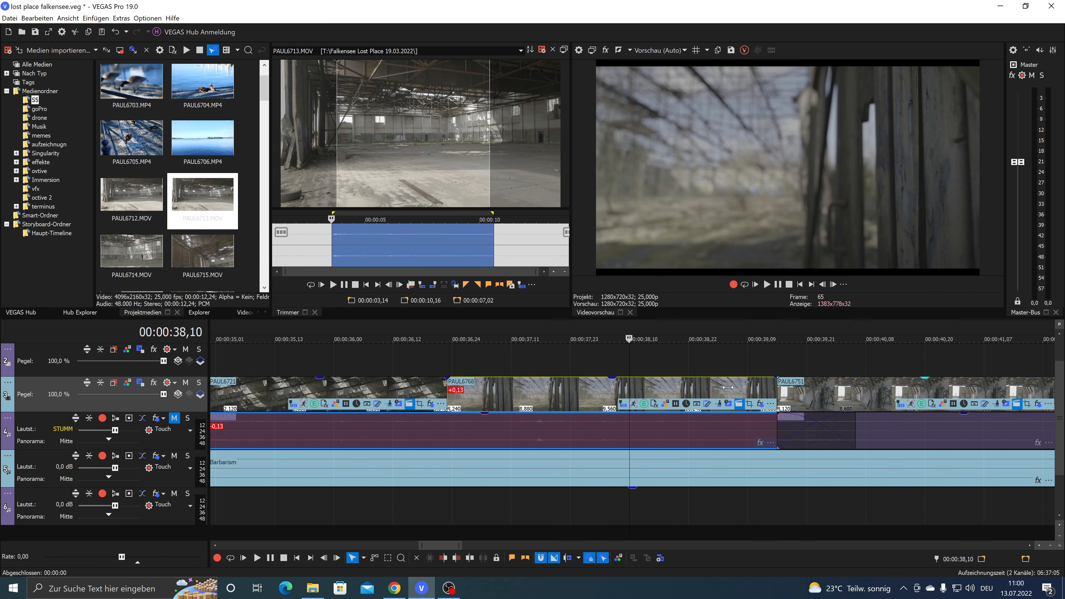
left_click(663, 404)
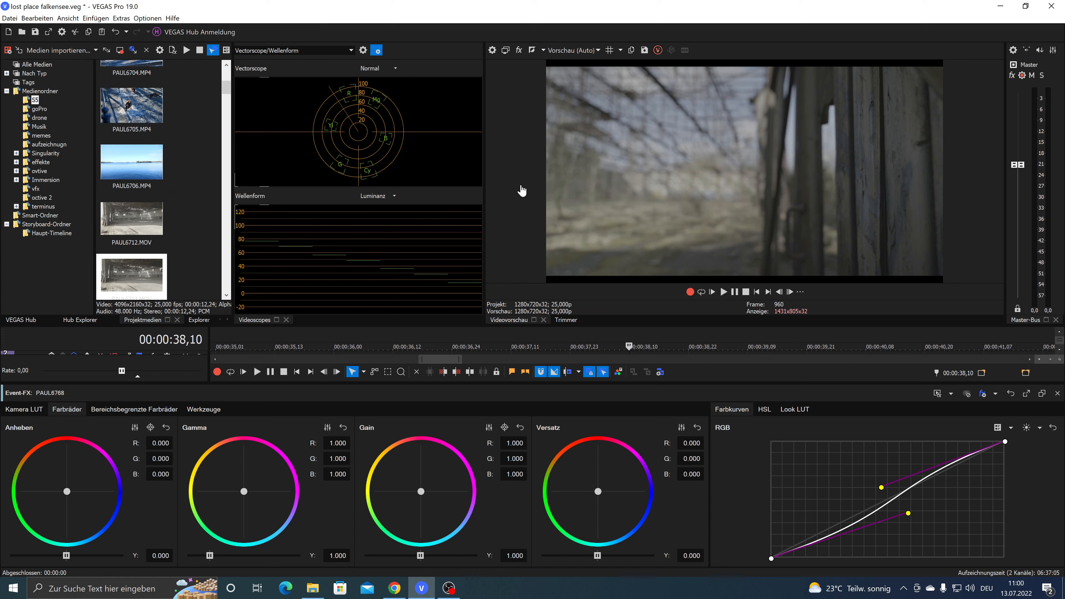
left_click(23, 409)
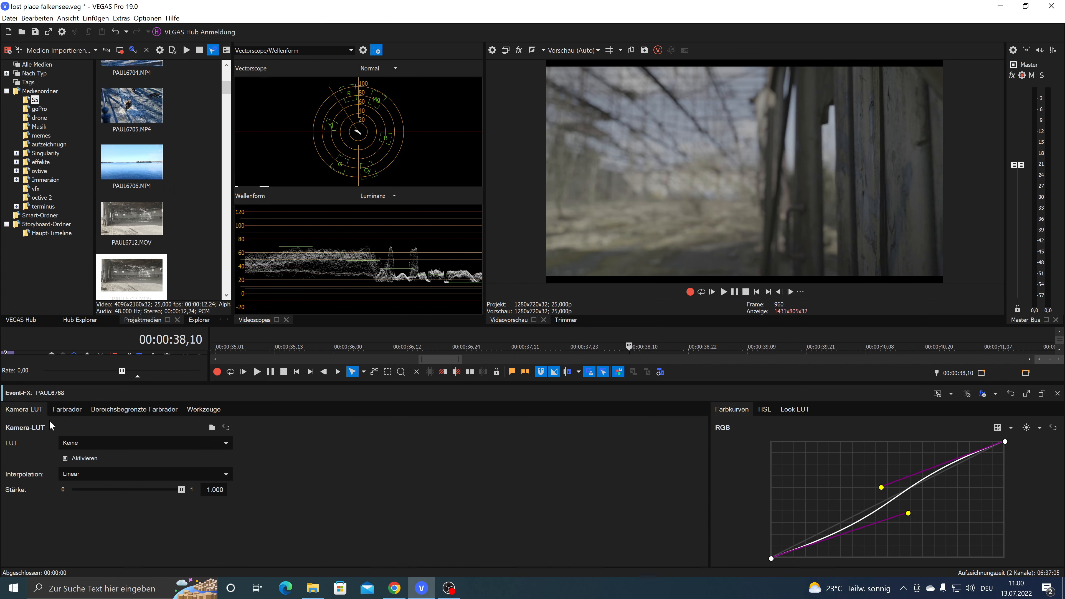
left_click(84, 443)
left_click(108, 417)
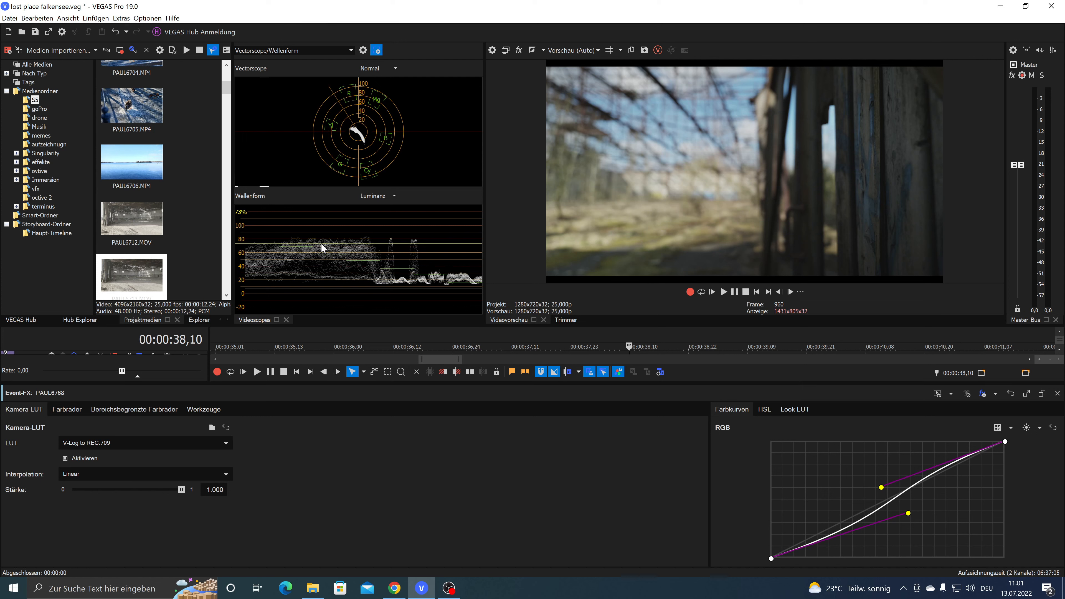
- Shift the Versatz wheel to about R -0.005, G 0.018, B -0.015 and raise the HSL saturation to about 1.252
left_click(72, 410)
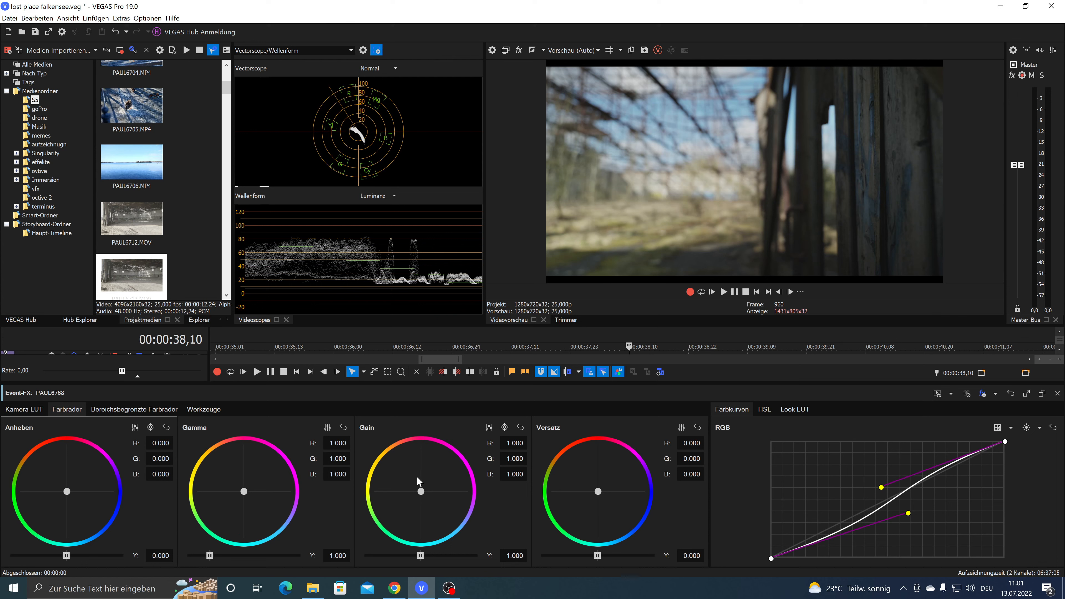
left_click_drag(598, 492, 597, 493)
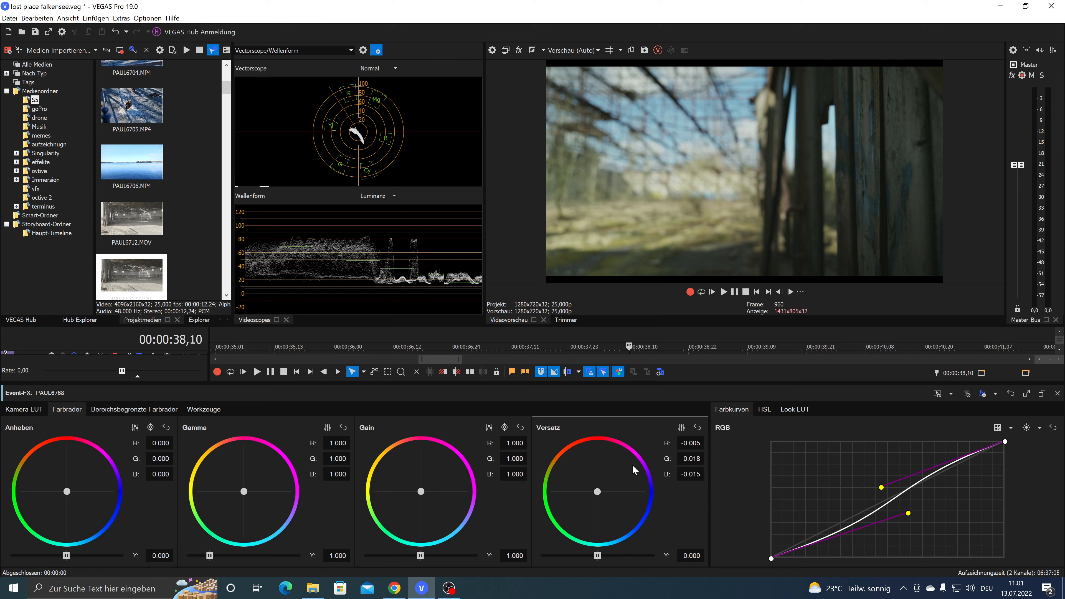
left_click(764, 409)
left_click_drag(856, 458, 874, 458)
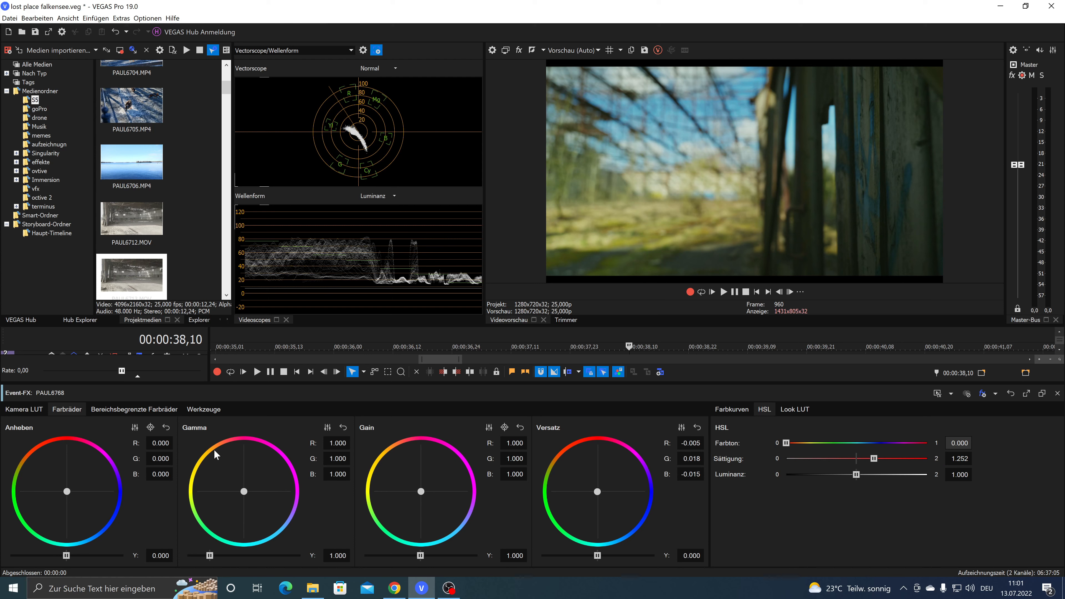
- Shift the Gamma wheel to about R 0.987, G 1.031, B 1.033 and, after trying lower saturation, set HSL saturation to about 1.275
left_click_drag(245, 491, 245, 493)
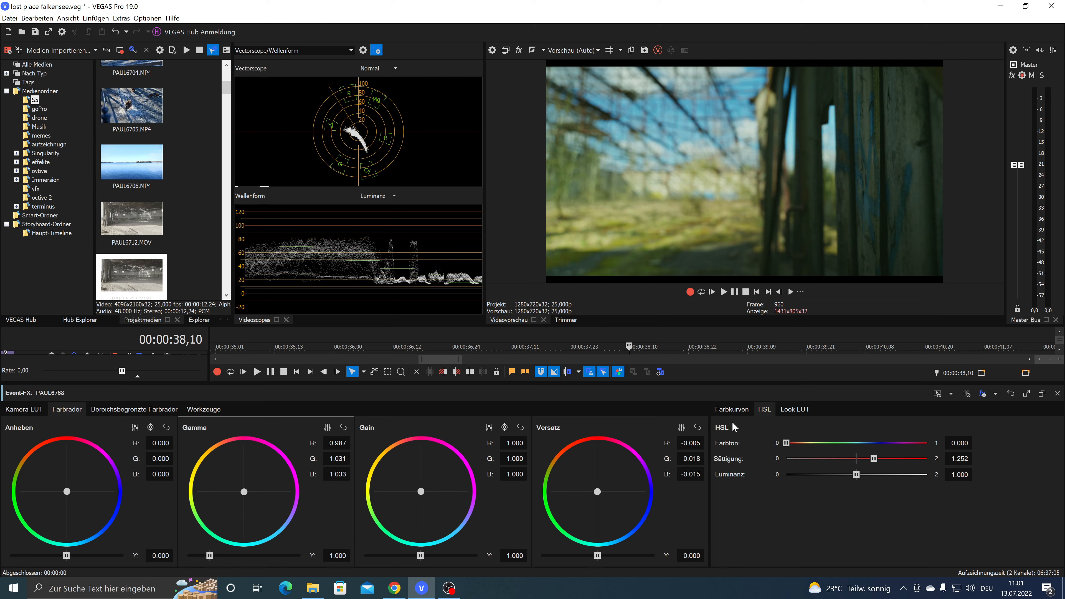
left_click_drag(873, 458, 834, 458)
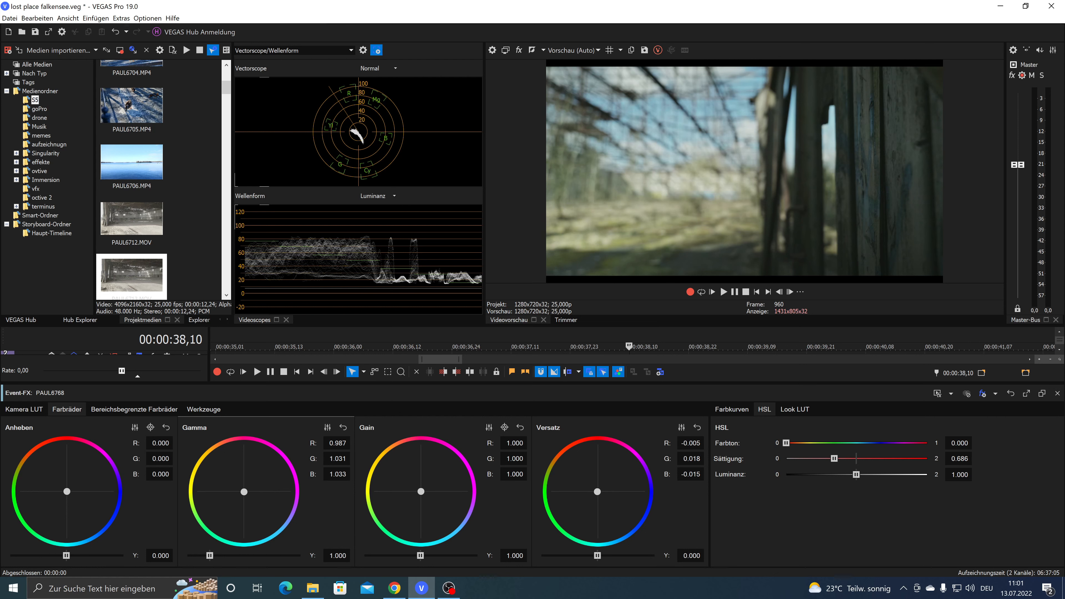
left_click_drag(834, 459, 876, 459)
- Tint the range-limited shadows (Schatten) toward magenta at about R 0.153, G -0.239, B 0.084
left_click(124, 403)
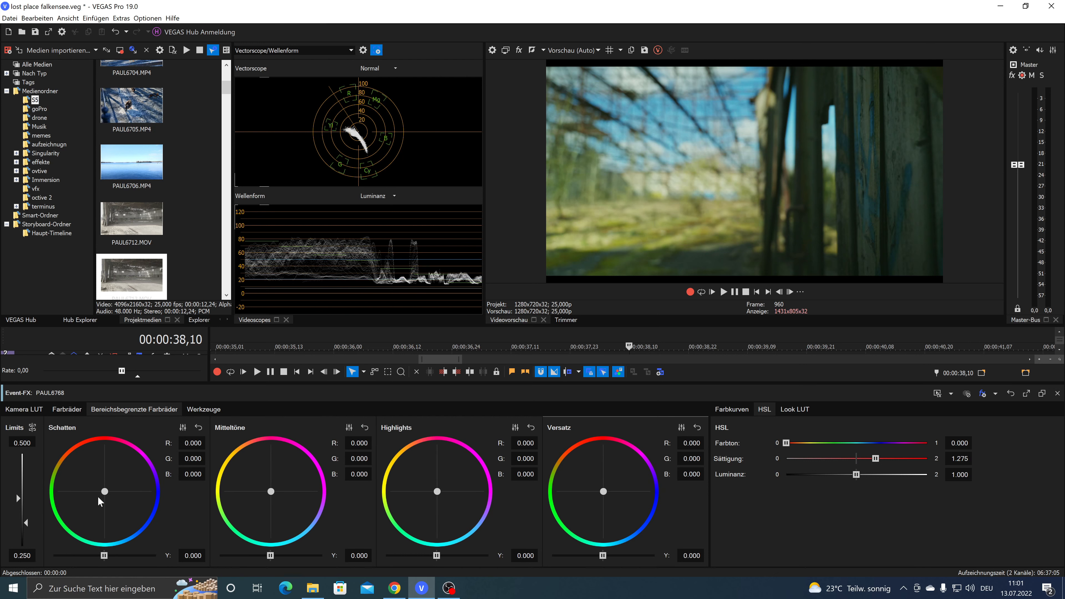
left_click(107, 492)
left_click_drag(105, 492, 111, 486)
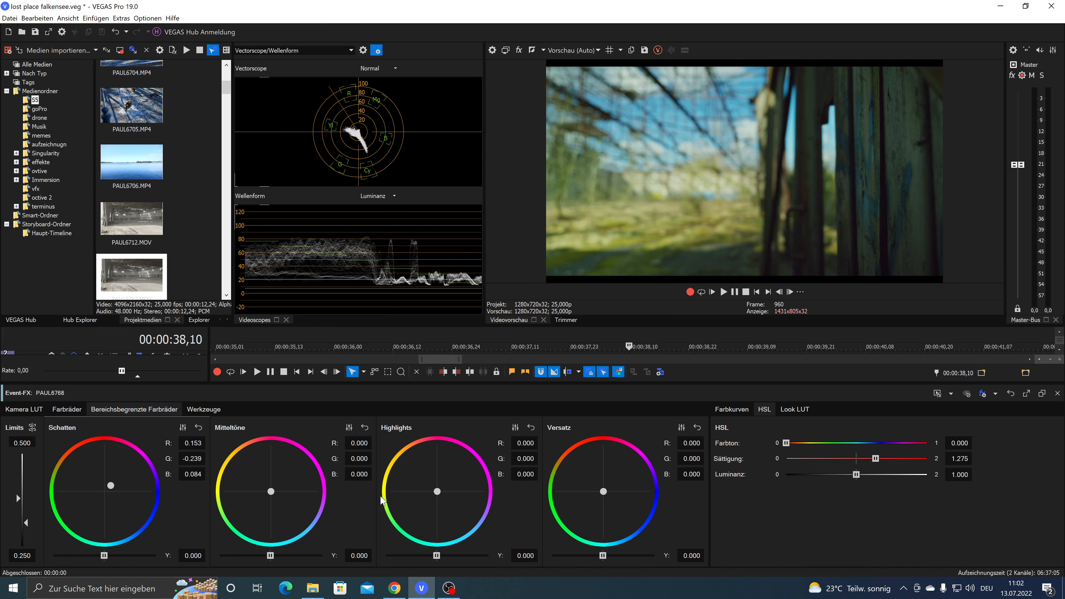
- Shift PAUL6768's range-limited Highlights slightly toward green-cyan and close the clip's color grading
left_click(436, 495)
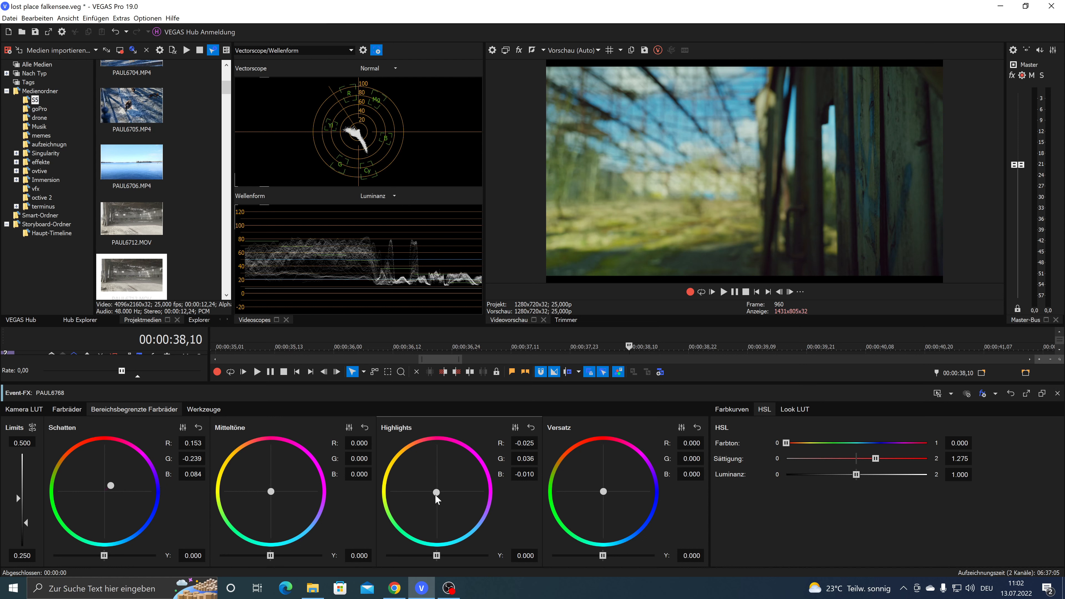
left_click_drag(436, 493, 436, 494)
left_click(1058, 394)
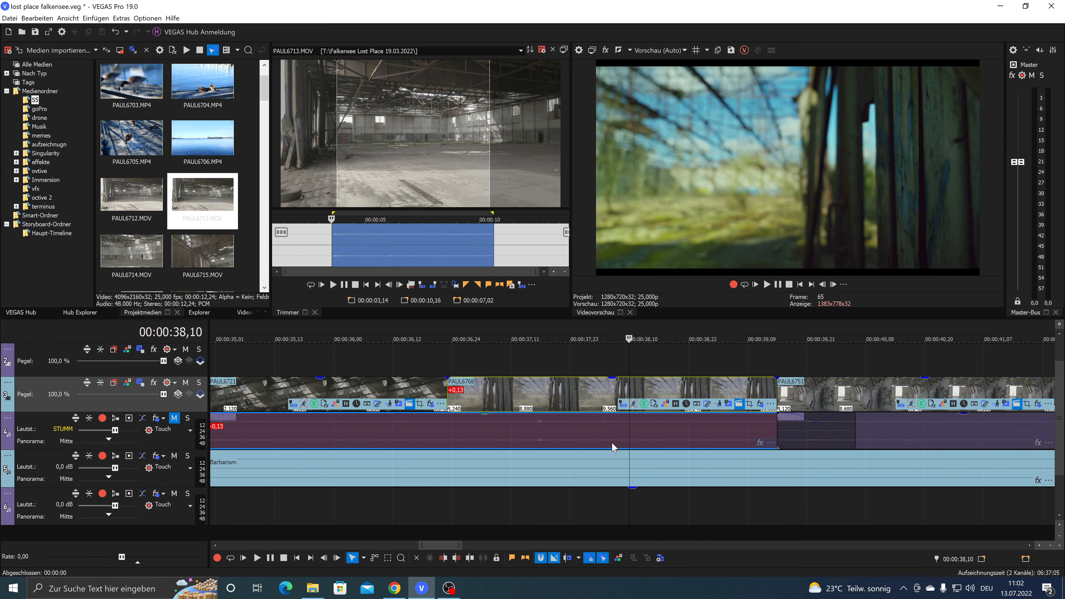
- Select the graffiti clip PAUL6751 on the timeline and apply the V-Log to REC.709 camera LUT to it
scroll(693, 445, "down", 4)
left_click(726, 391)
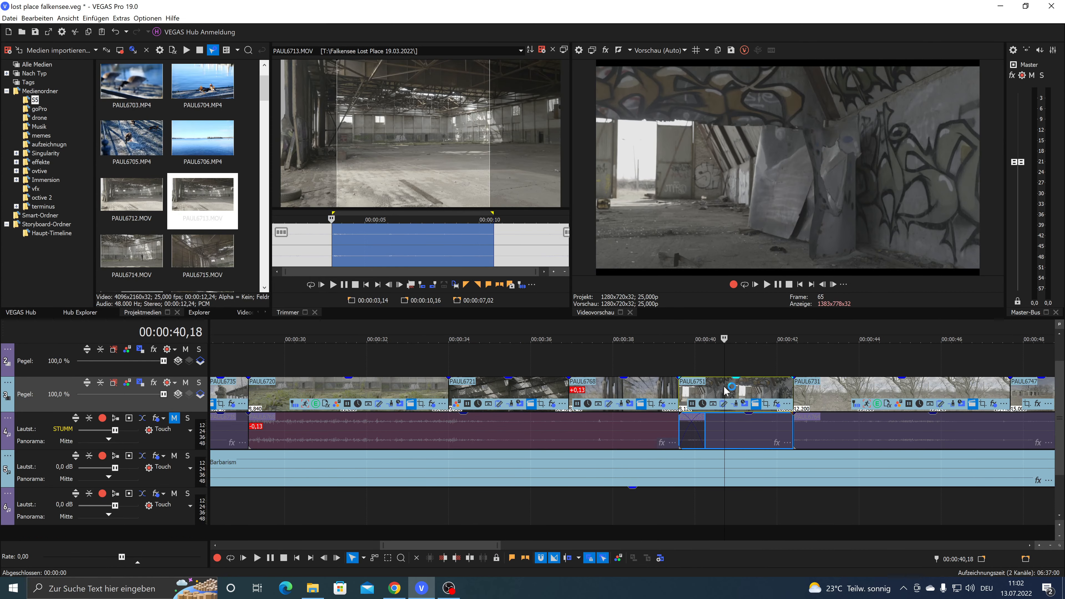
scroll(726, 388, "up", 5)
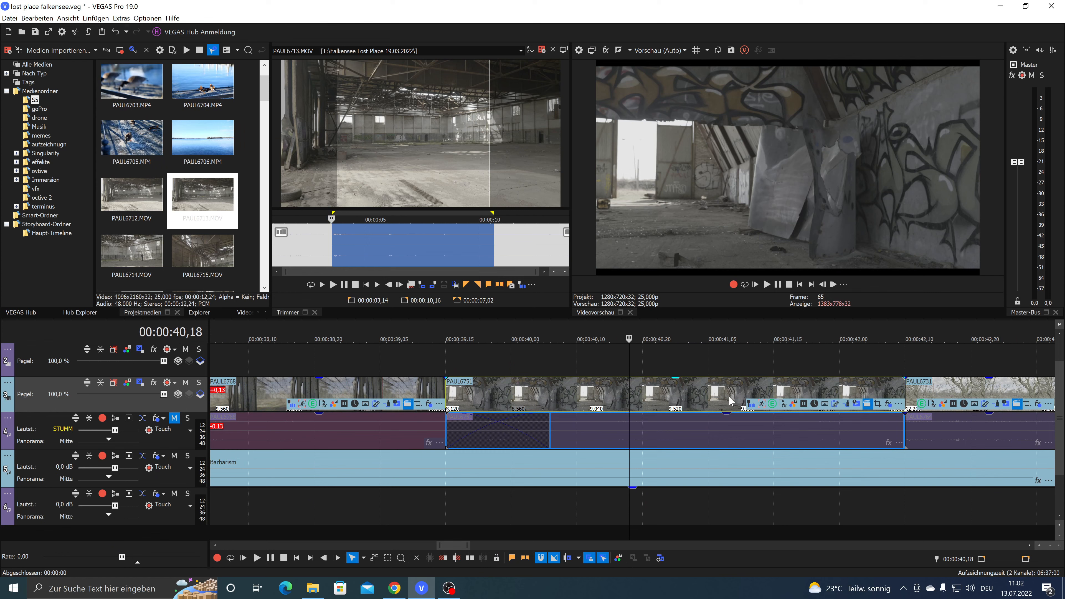
left_click(795, 405)
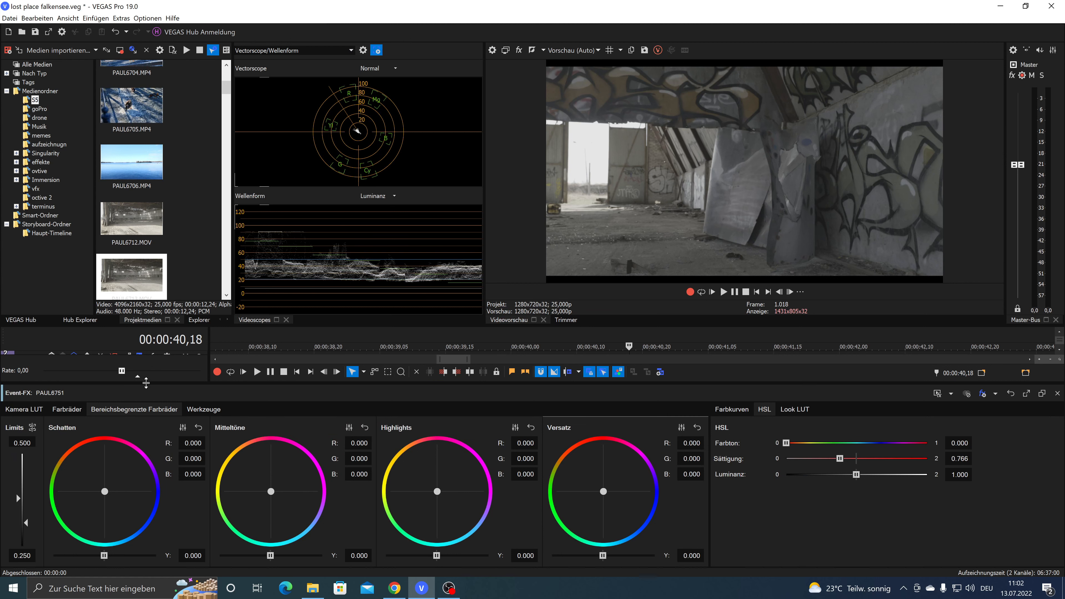
left_click(42, 407)
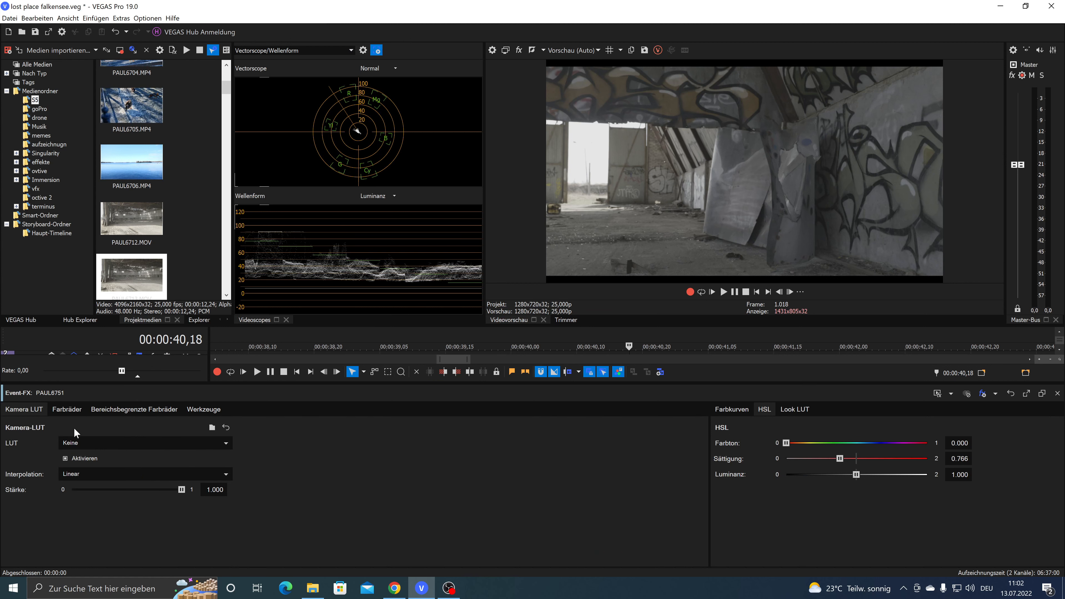
left_click(85, 442)
left_click(93, 417)
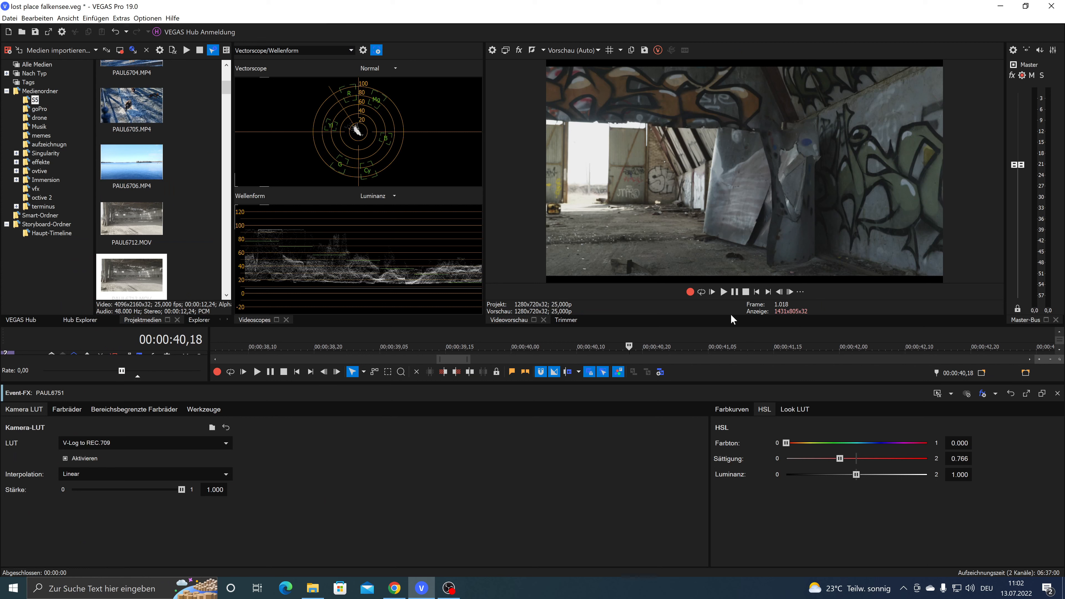
- Move the RGB curve's upper handle closer to the white end point and raise the Gain luminance (Y) to 1.020
left_click(743, 409)
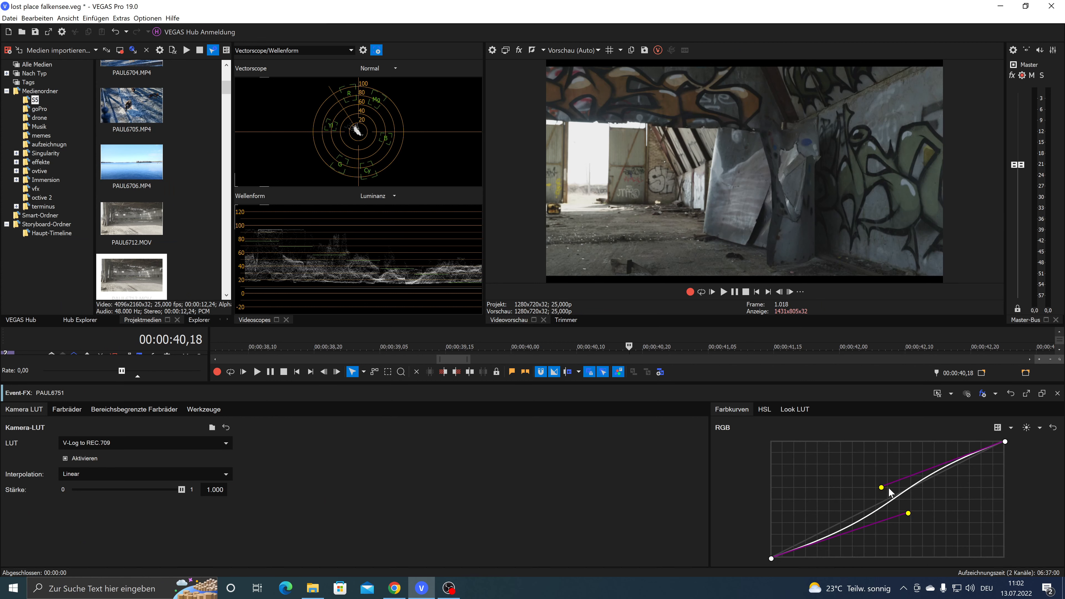
left_click_drag(883, 488, 943, 459)
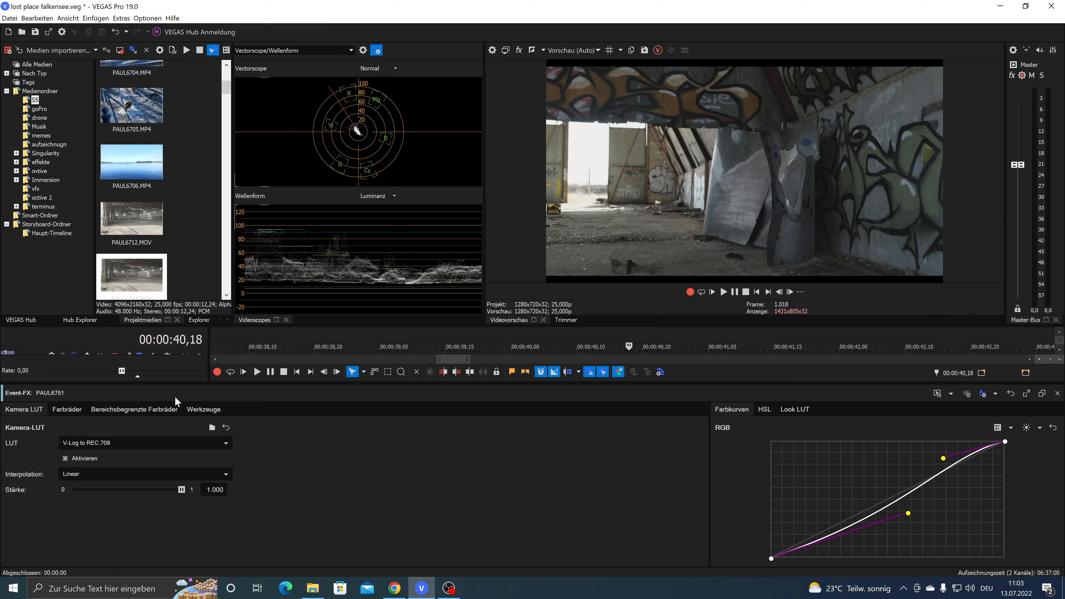
left_click(66, 409)
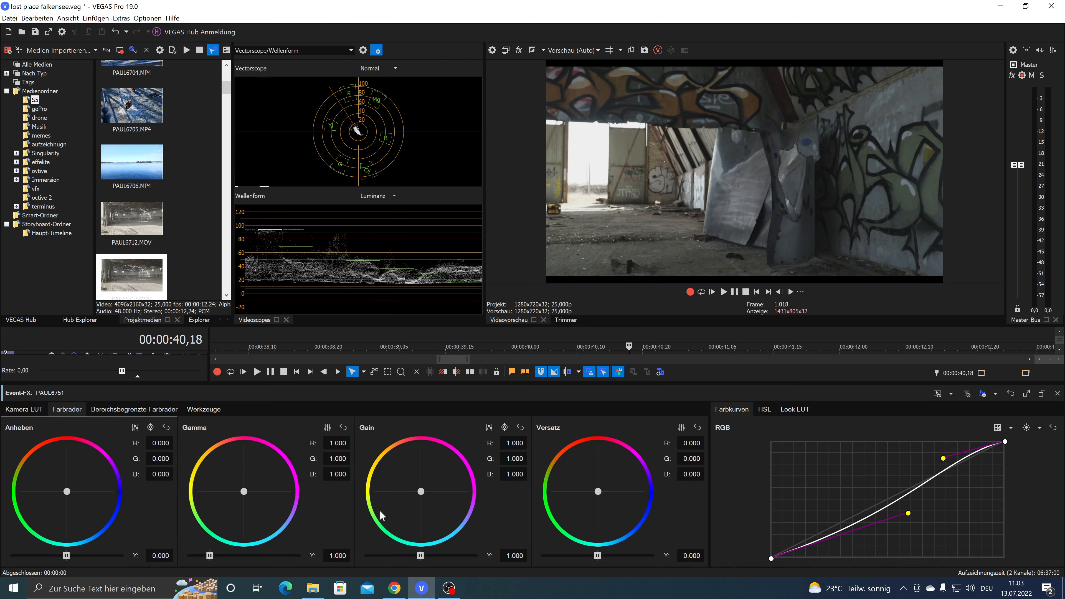
mouse_move(420, 555)
left_mouse_down()
mouse_move(372, 556)
mouse_move(422, 556)
left_mouse_up()
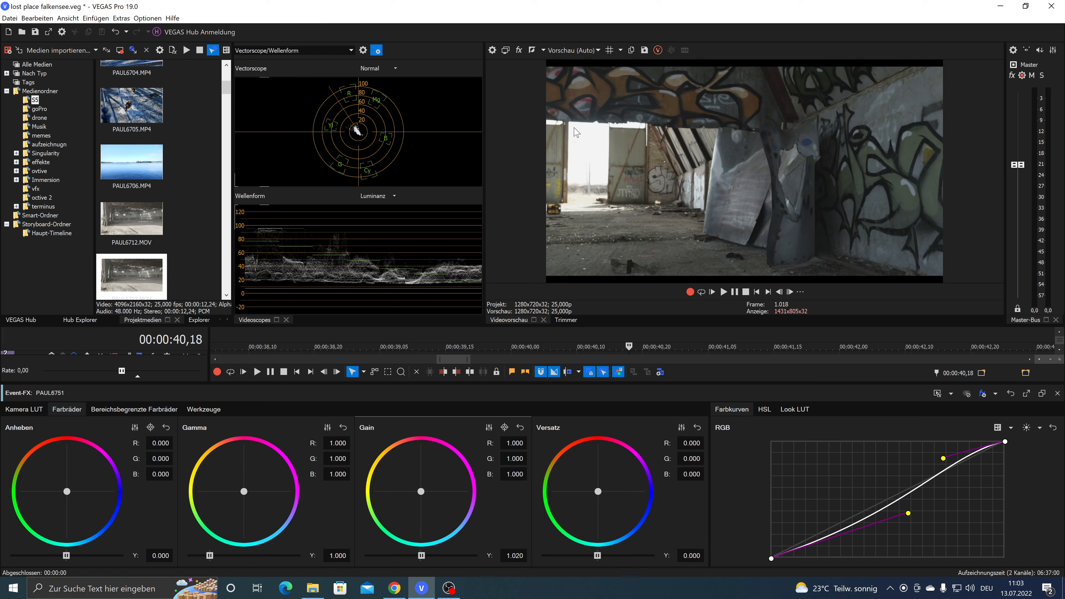
- Set the project's pixel format to 32-Bit Gleitkomma (Videobereich), apply it, and recheck the project properties
left_click(492, 49)
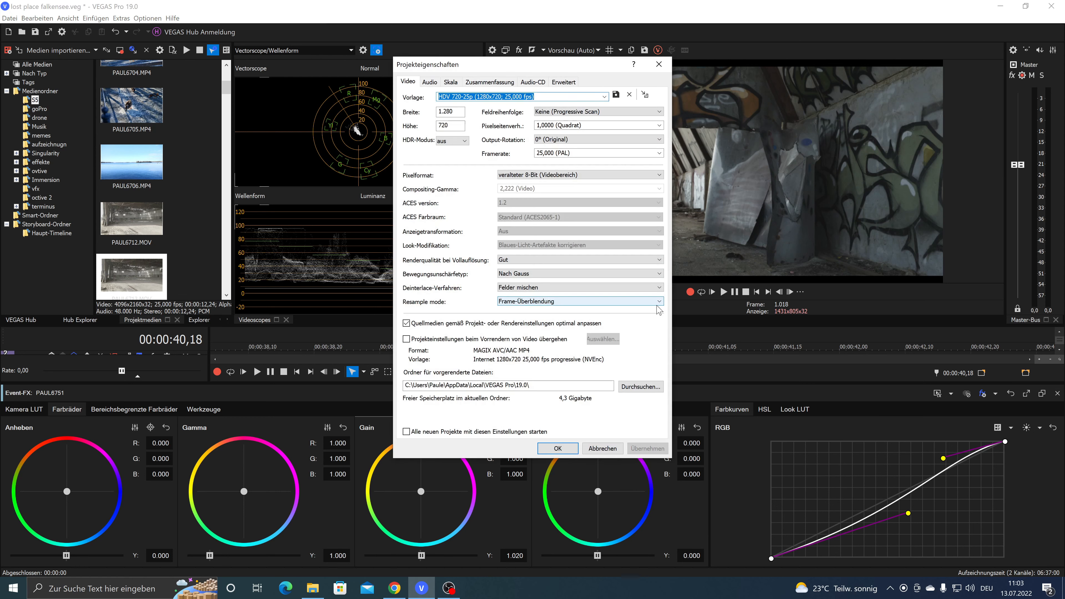
left_click(547, 175)
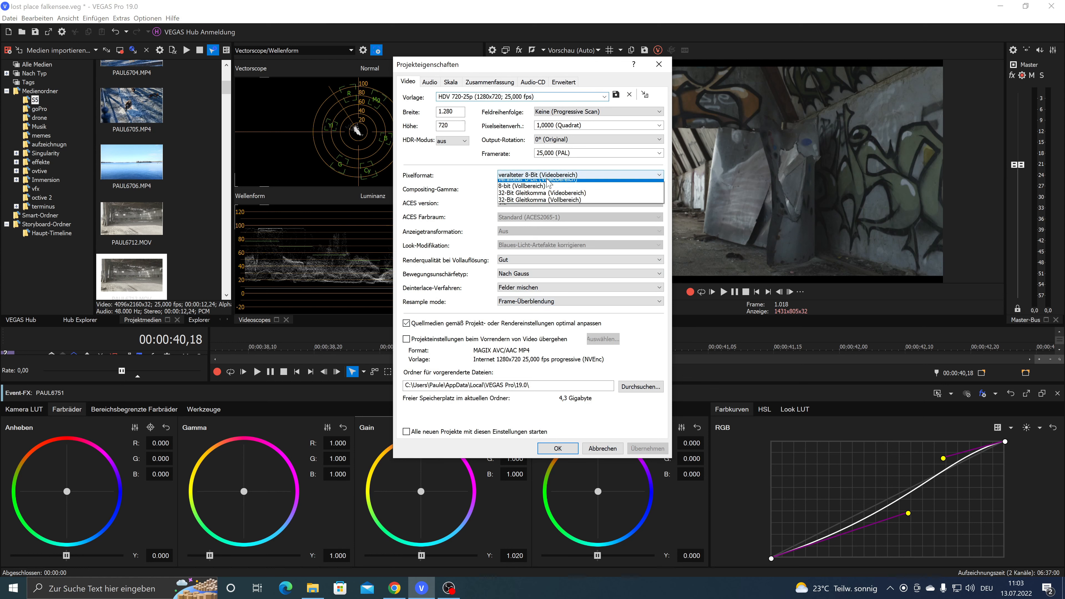
left_click(545, 197)
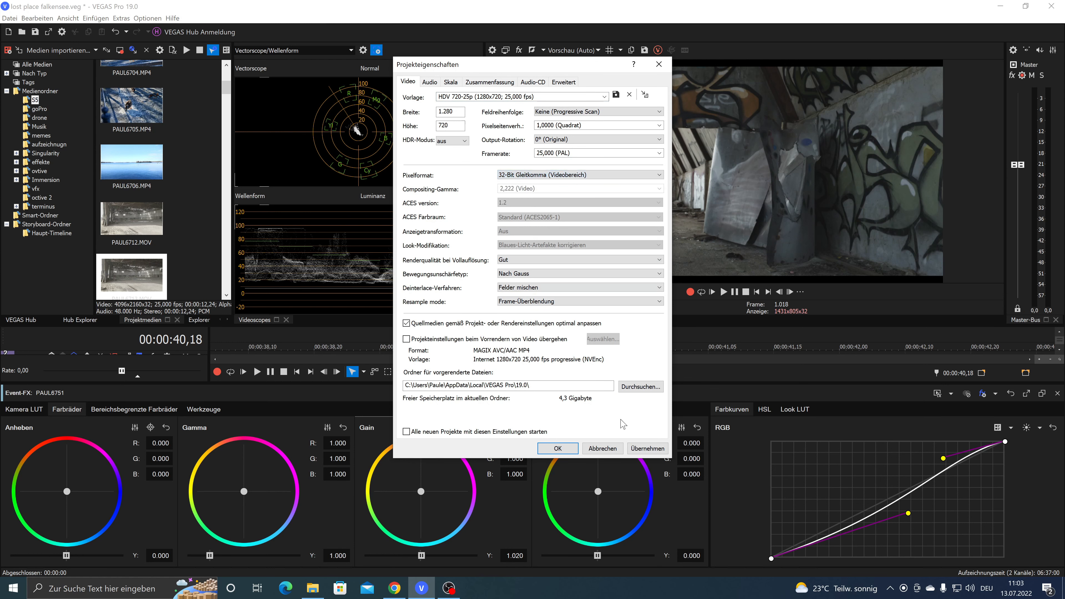
left_click(642, 450)
left_click(564, 448)
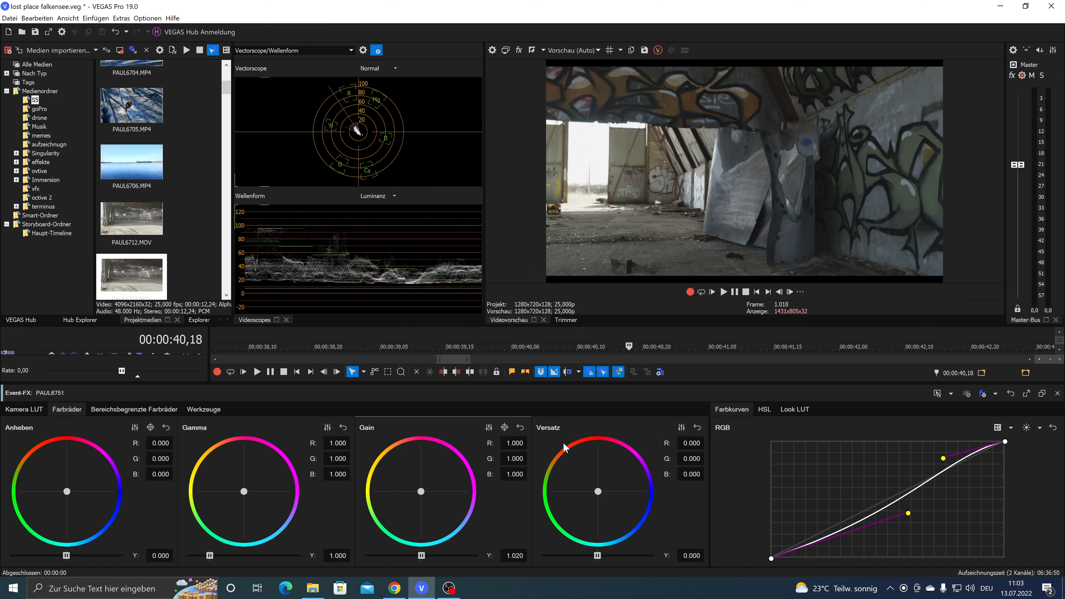
left_click(492, 50)
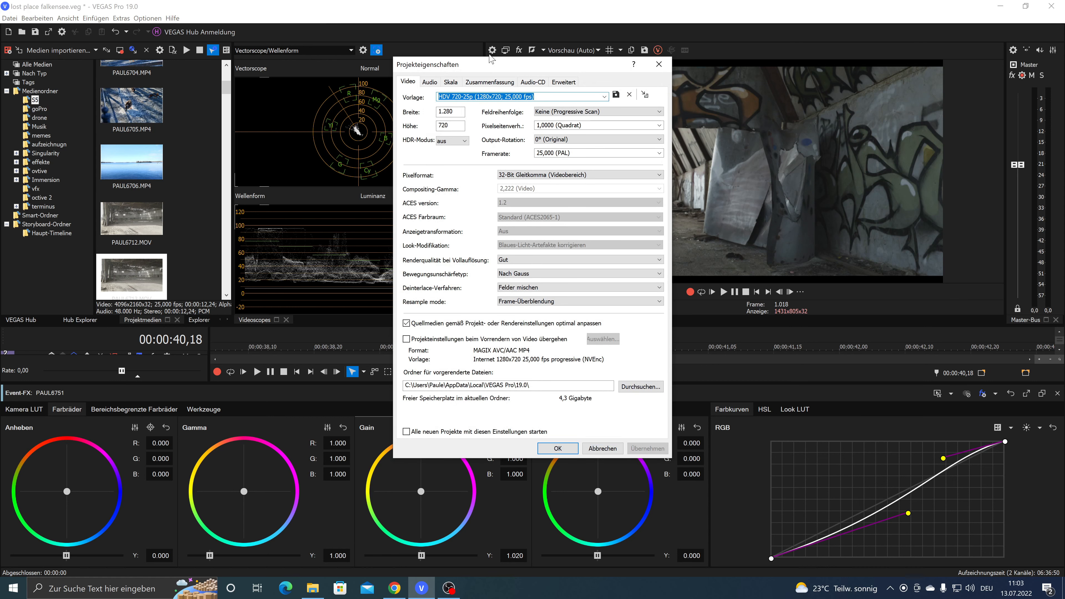
left_click(569, 452)
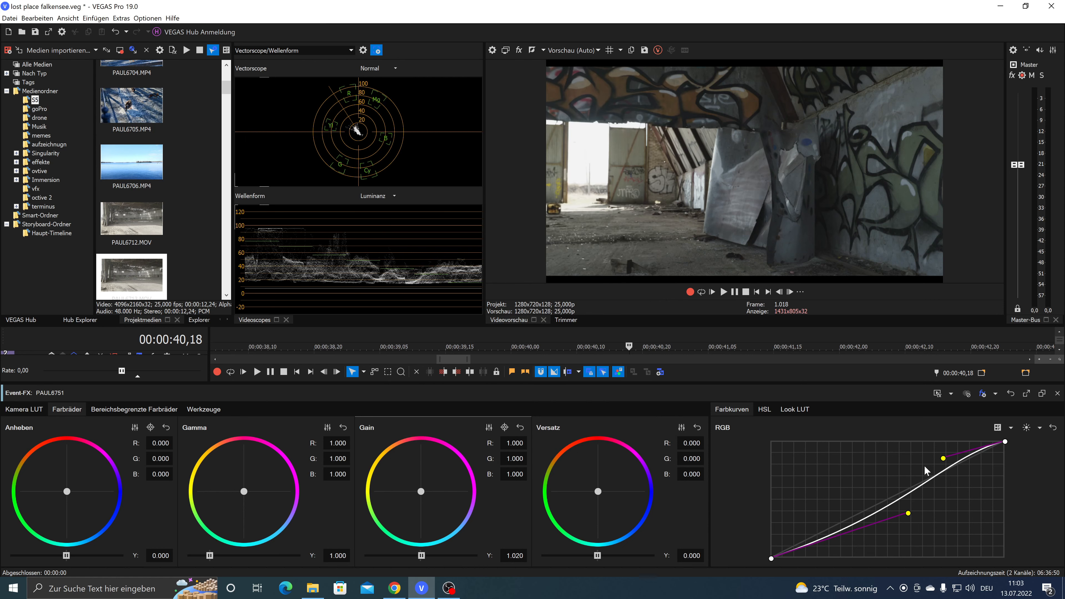
- Shape PAUL6751's RGB curve into a stronger S by raising its upper handle and lowering its lower handle, then close the color grading
left_click_drag(944, 458, 920, 455)
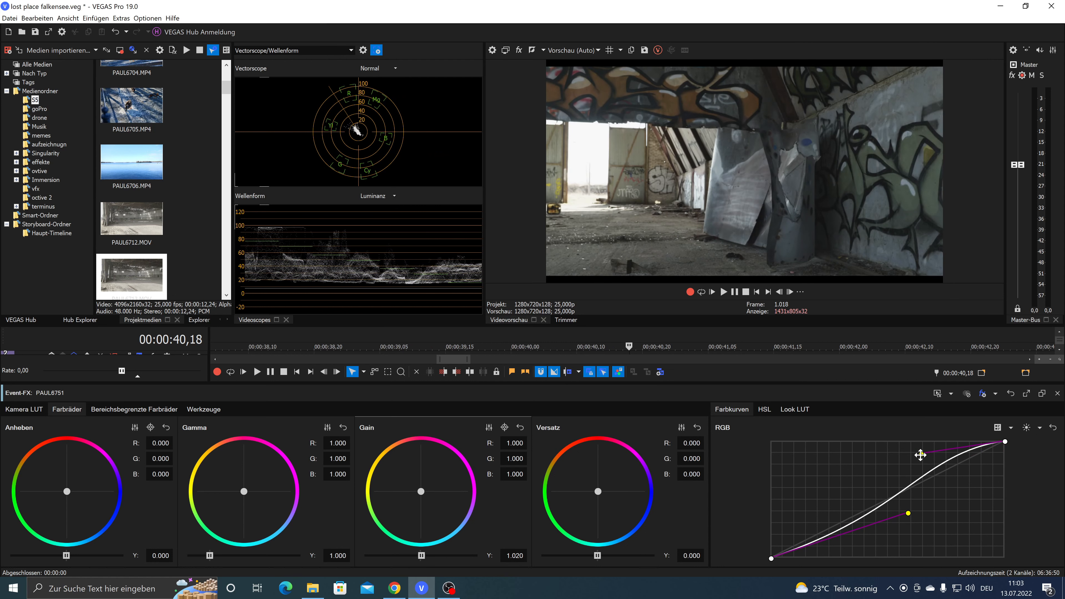
left_click_drag(907, 513, 873, 542)
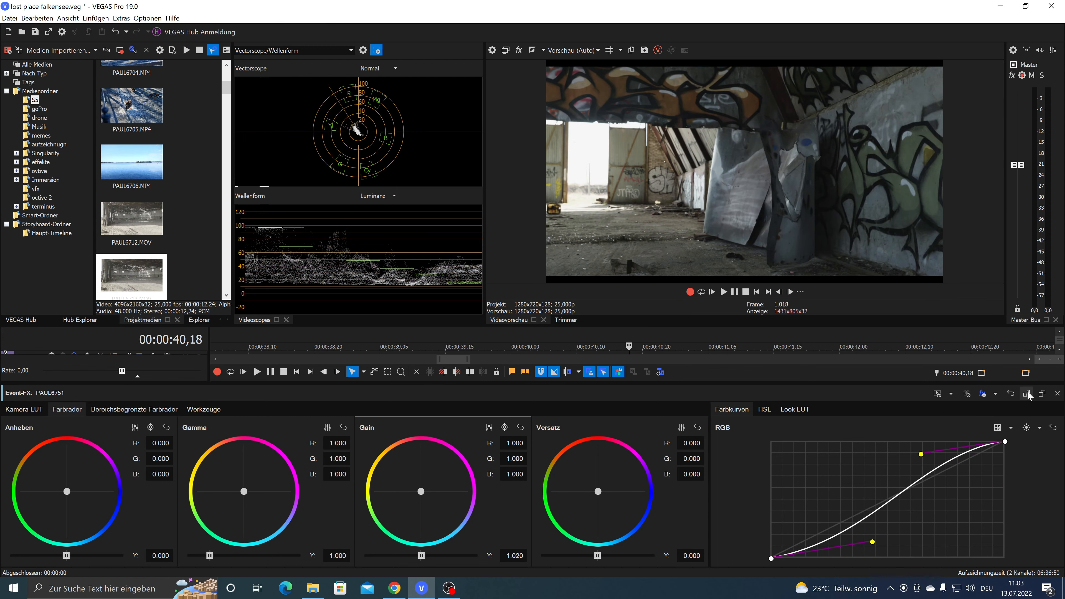
left_click(1057, 393)
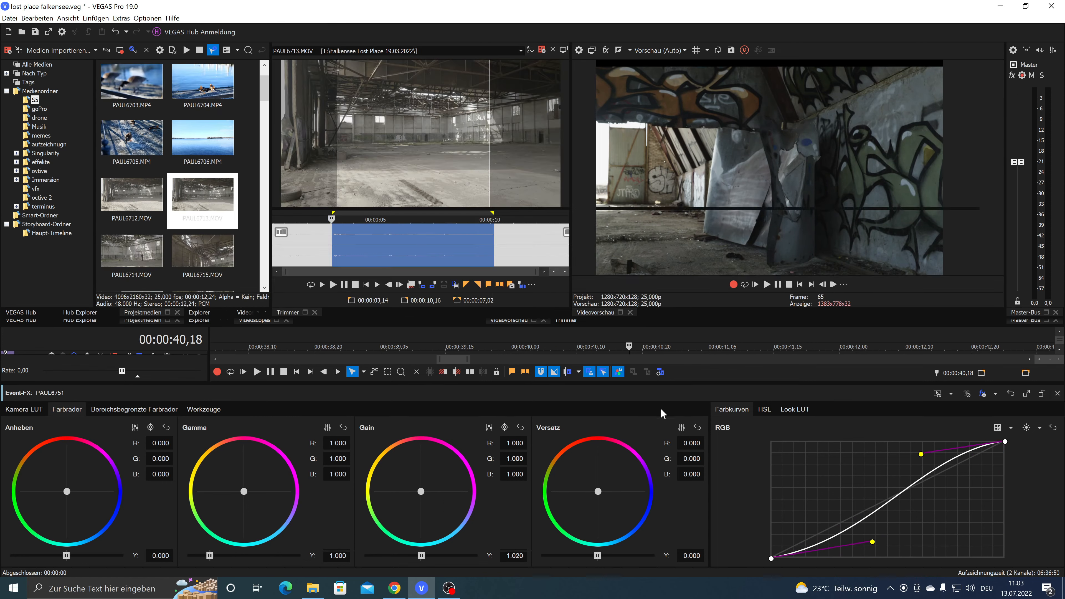
- Apply the V-Log to REC.709 camera LUT to graffiti clip PAUL6749, raise its RGB curve's upper handle, and close its grading
scroll(761, 402, "down", 5)
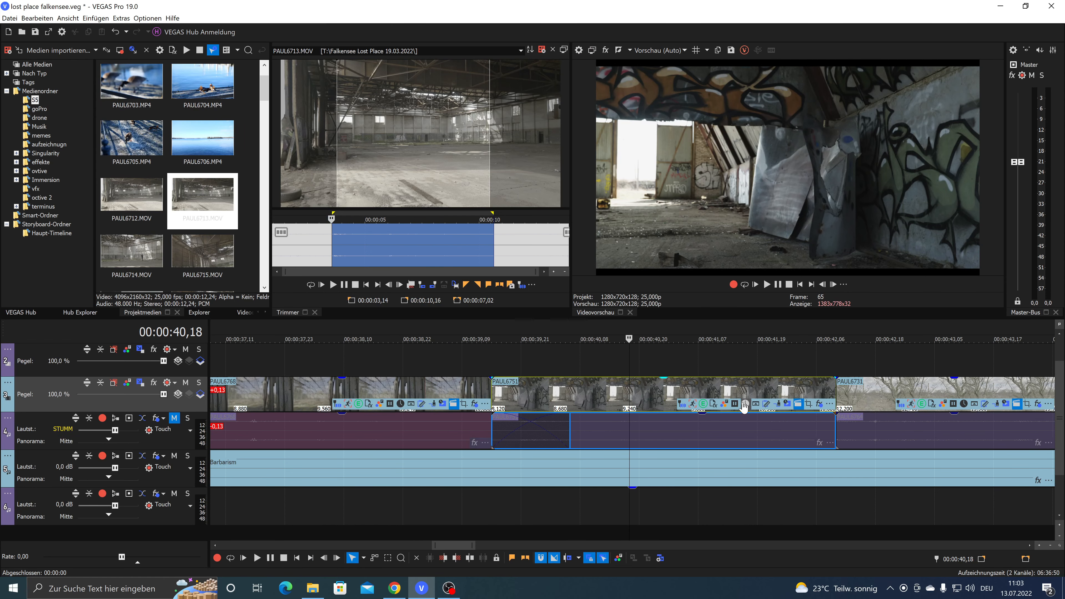
left_click(787, 398)
left_click(995, 388)
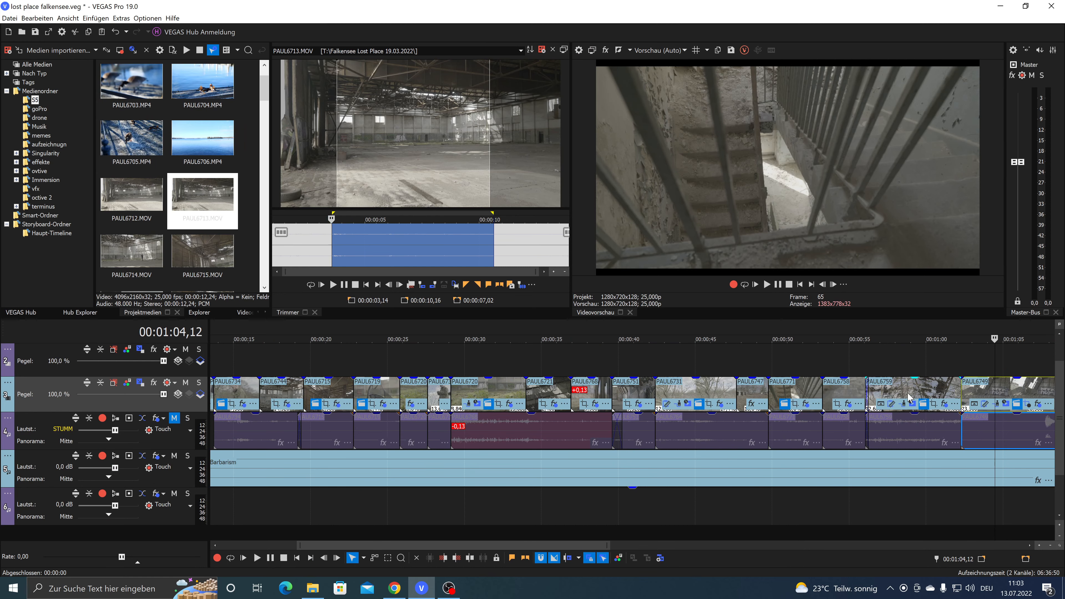
scroll(909, 397, "up", 5)
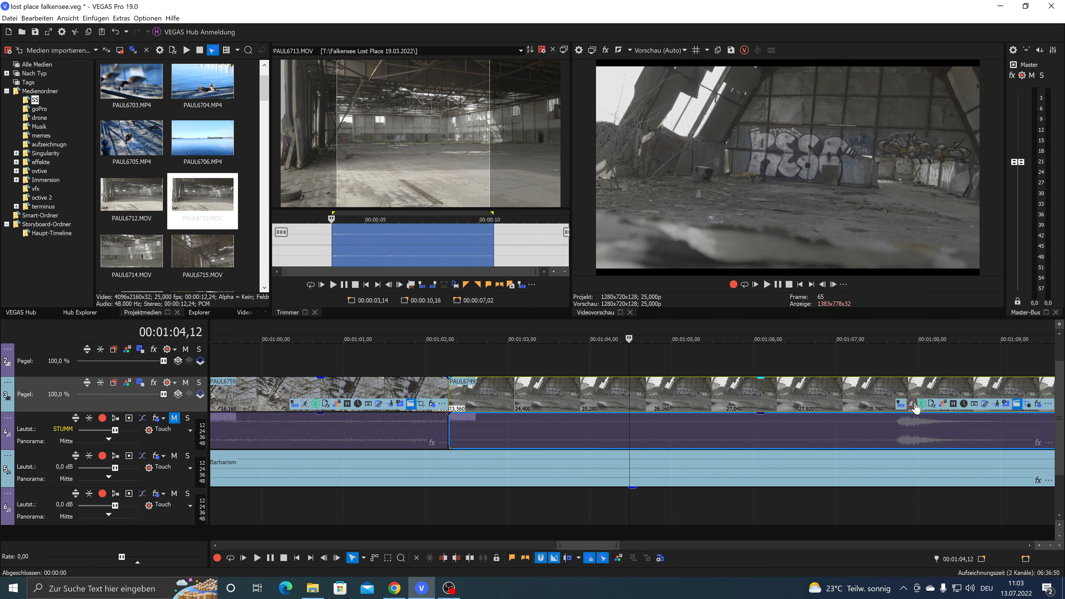
left_click(945, 406)
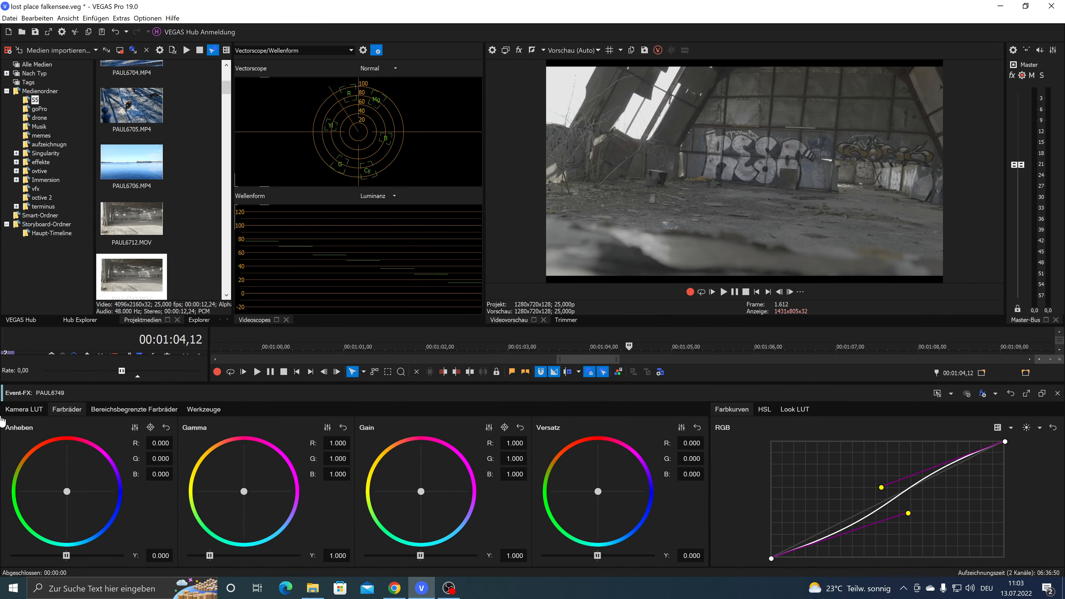
left_click(24, 413)
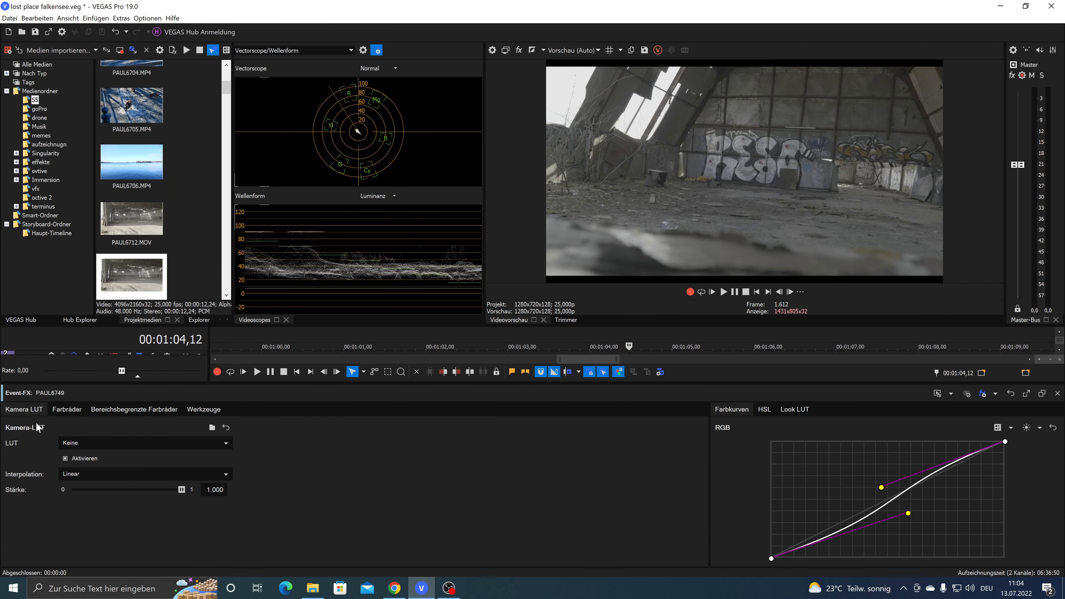
left_click(79, 444)
scroll(80, 436, "down", 3)
left_click(82, 417)
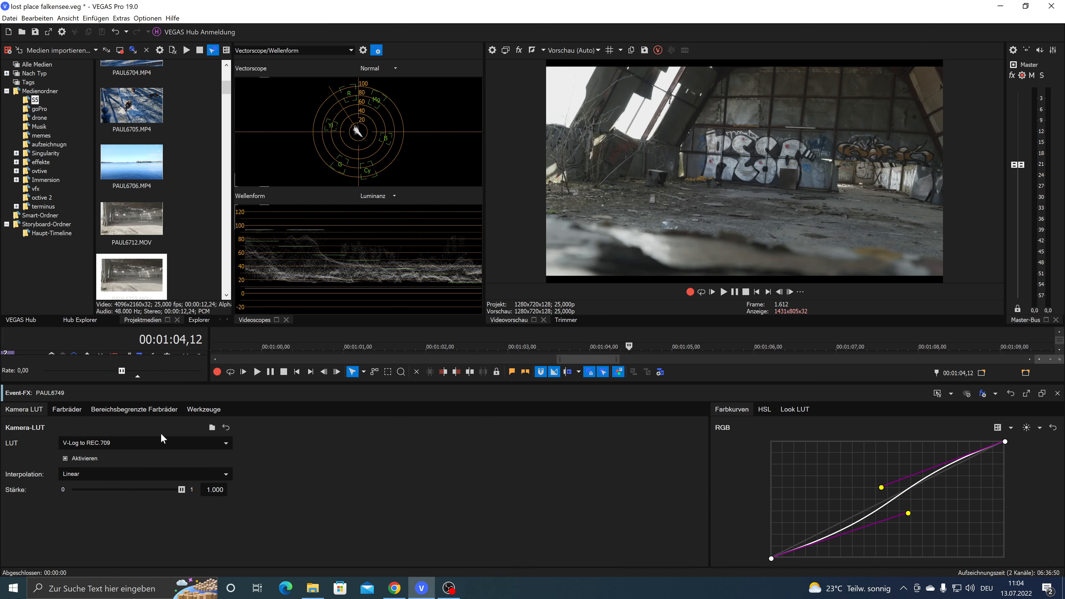
left_click_drag(880, 488, 922, 452)
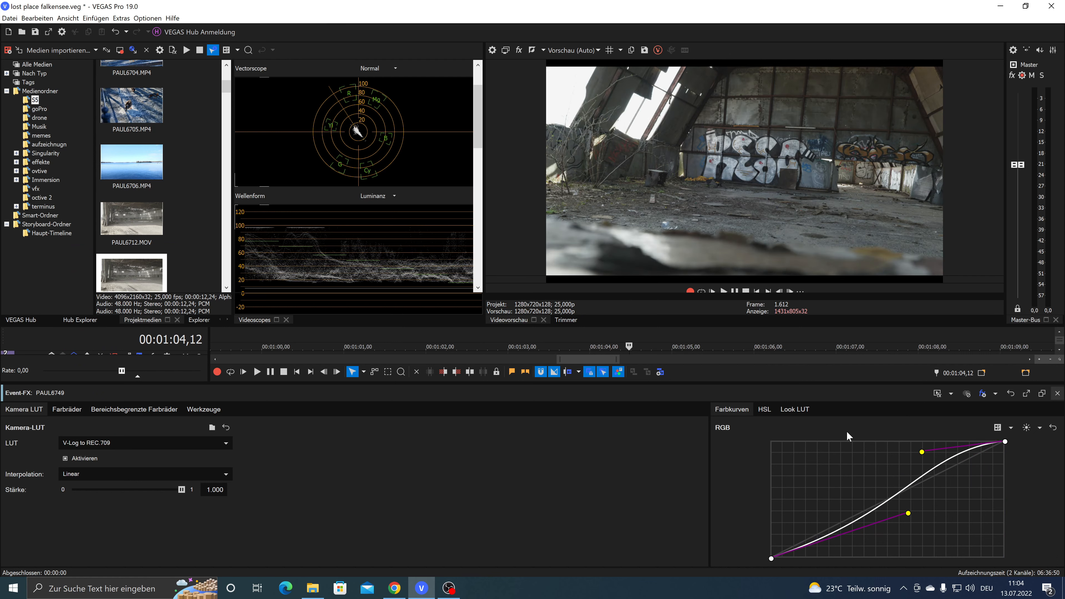
key("ctrl+shift+g")
- Select the ruined-hall clip PAUL6755 on the timeline and apply the V-Log to REC.709 camera LUT to it
scroll(784, 426, "down", 5)
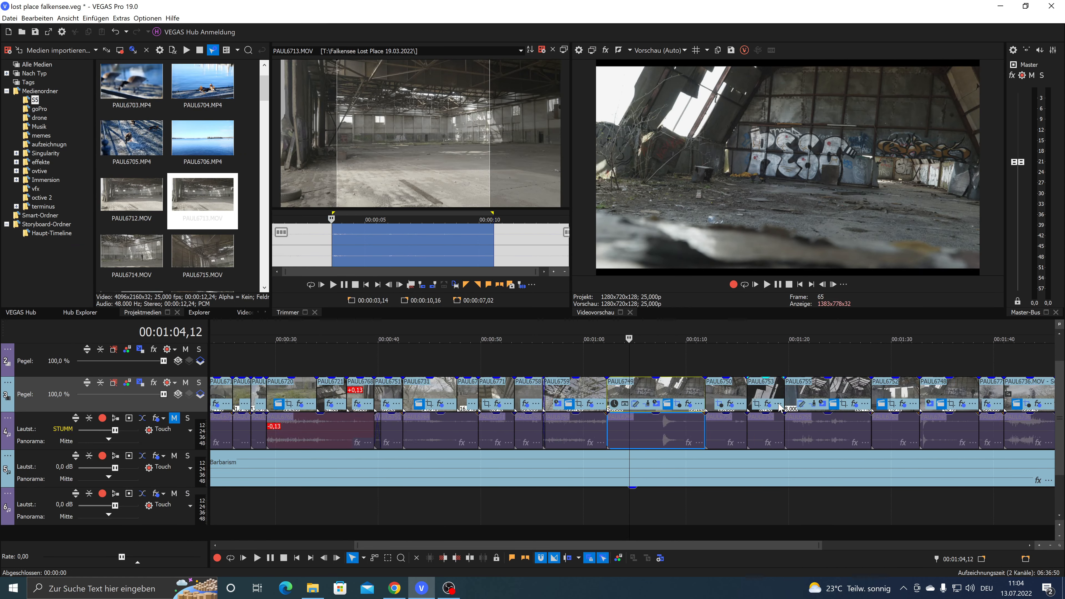
left_click(729, 396)
left_click(781, 390)
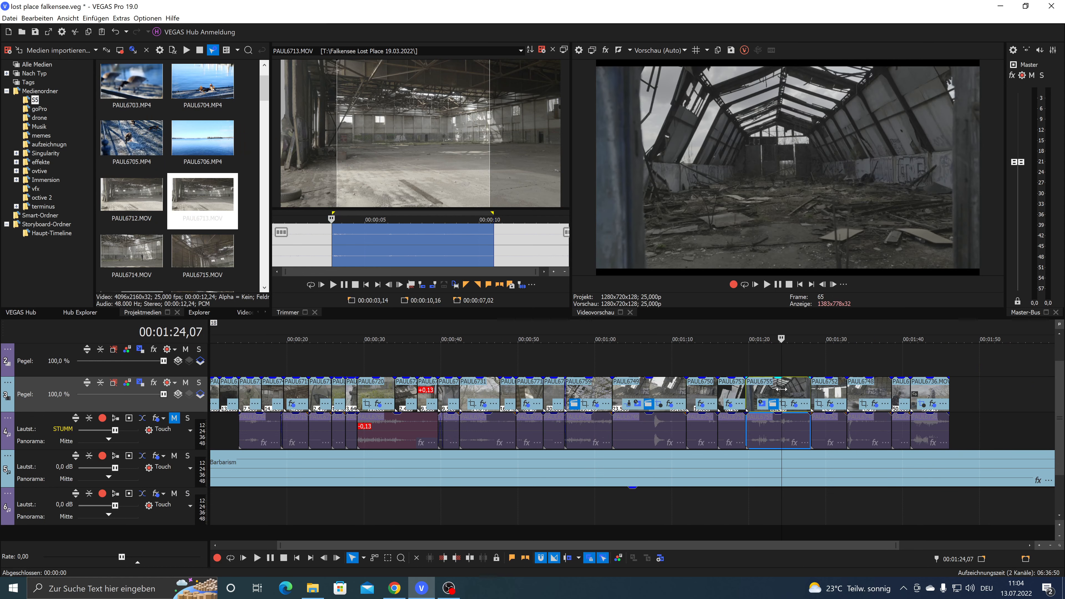
scroll(781, 389, "up", 4)
scroll(781, 389, "up", 1)
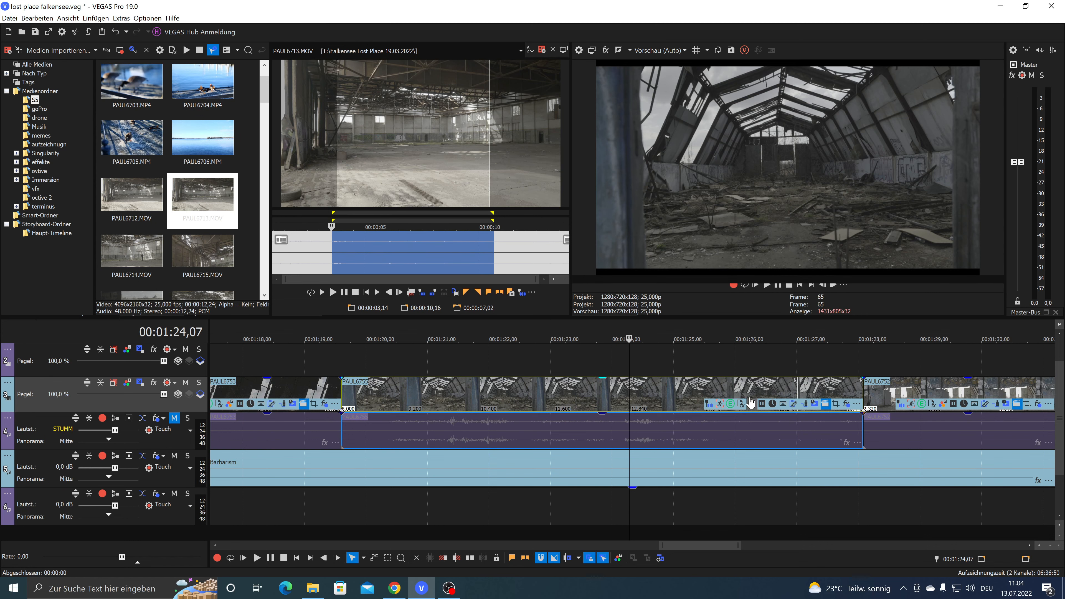
left_click(752, 405)
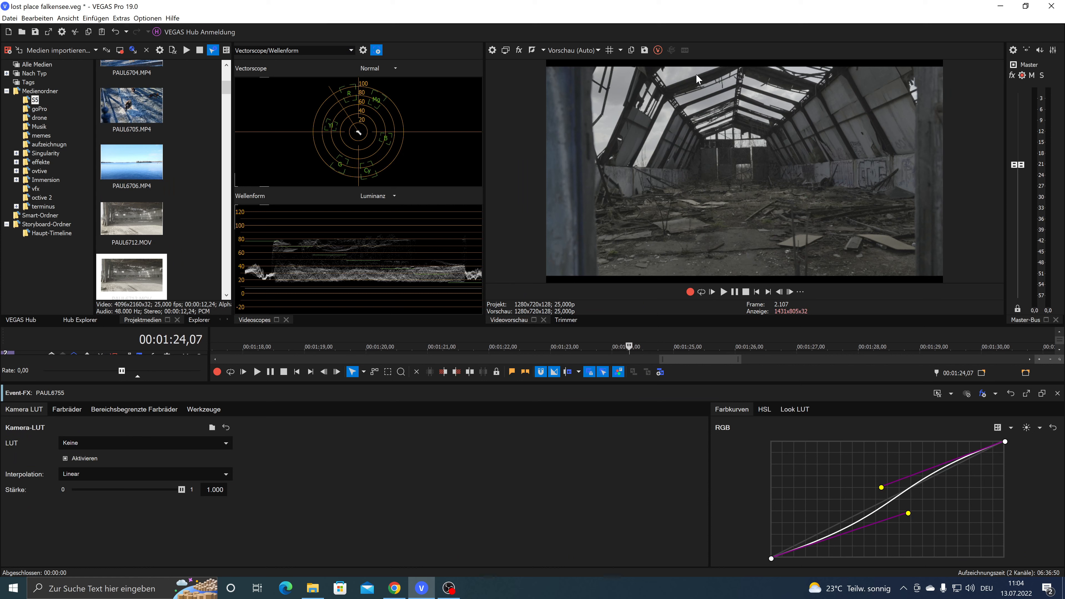
left_click(123, 442)
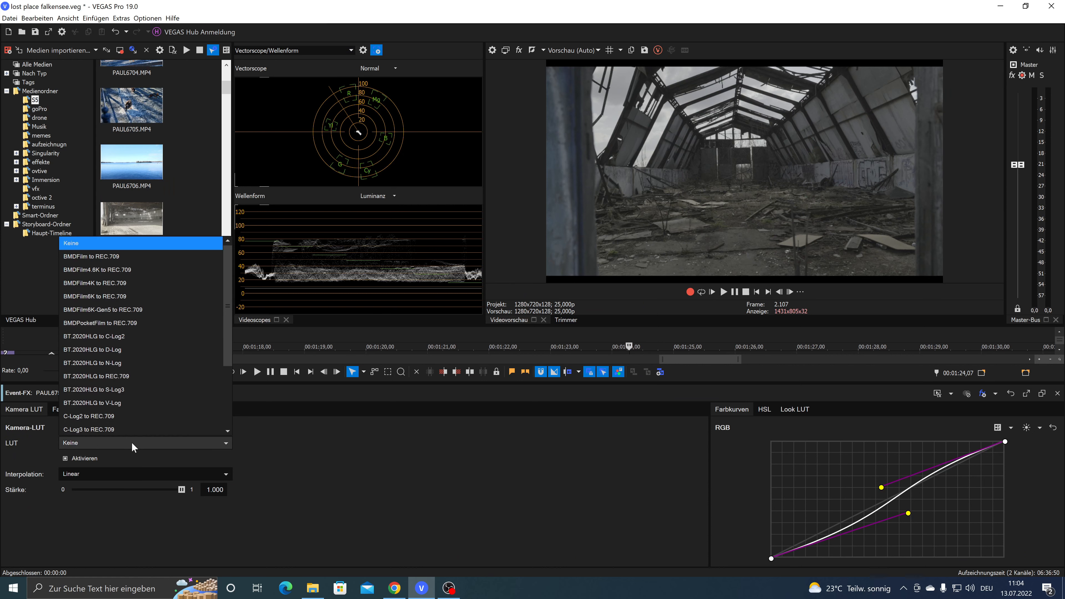
scroll(108, 425, "down", 3)
left_click(99, 415)
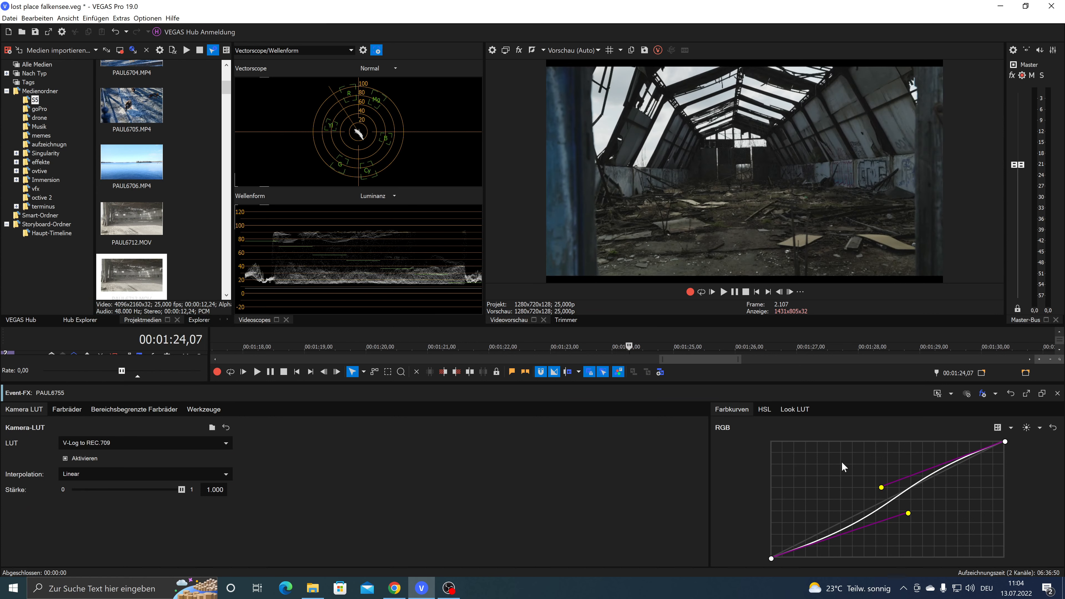
- Try range-limited Highlights at R 0.541, G -0.036, B -0.696 and Y -0.301, with the RGB curve's upper handle raised
left_click(107, 409)
left_click_drag(437, 491, 418, 474)
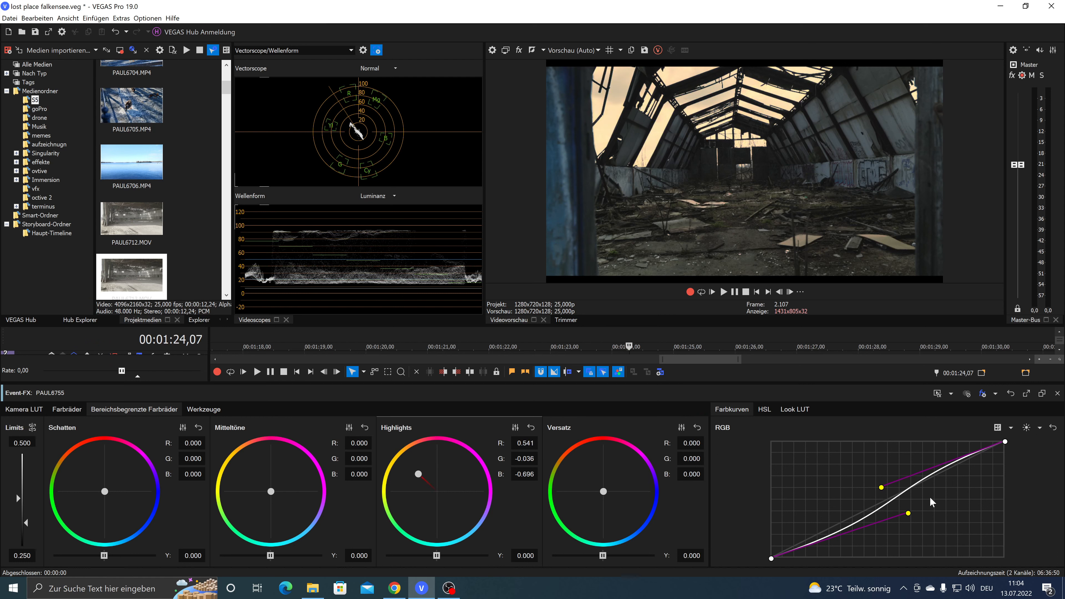
left_click_drag(882, 489, 931, 451)
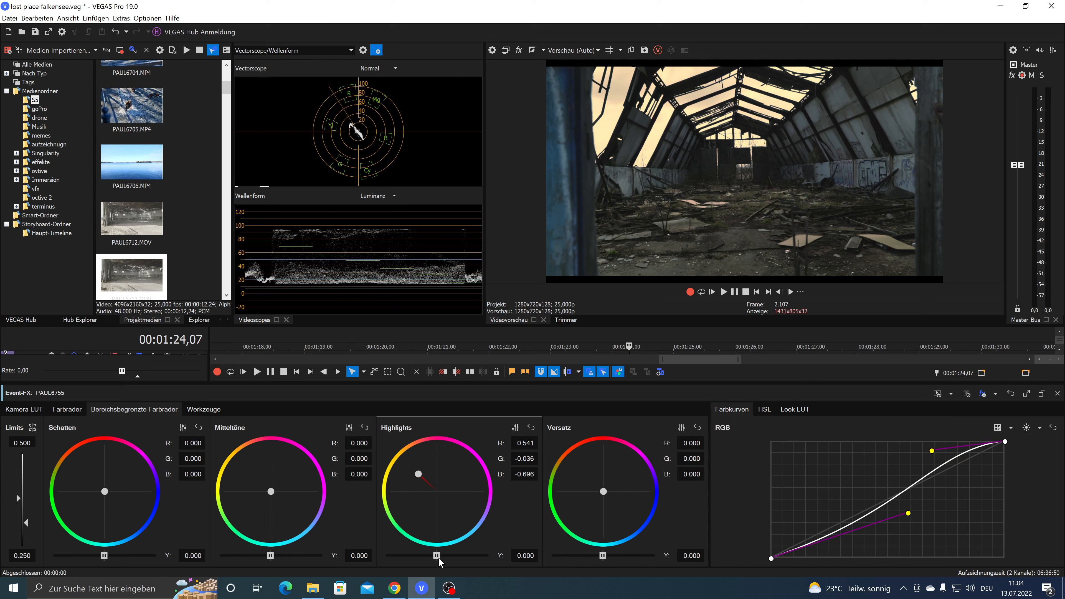
left_click_drag(437, 556, 434, 555)
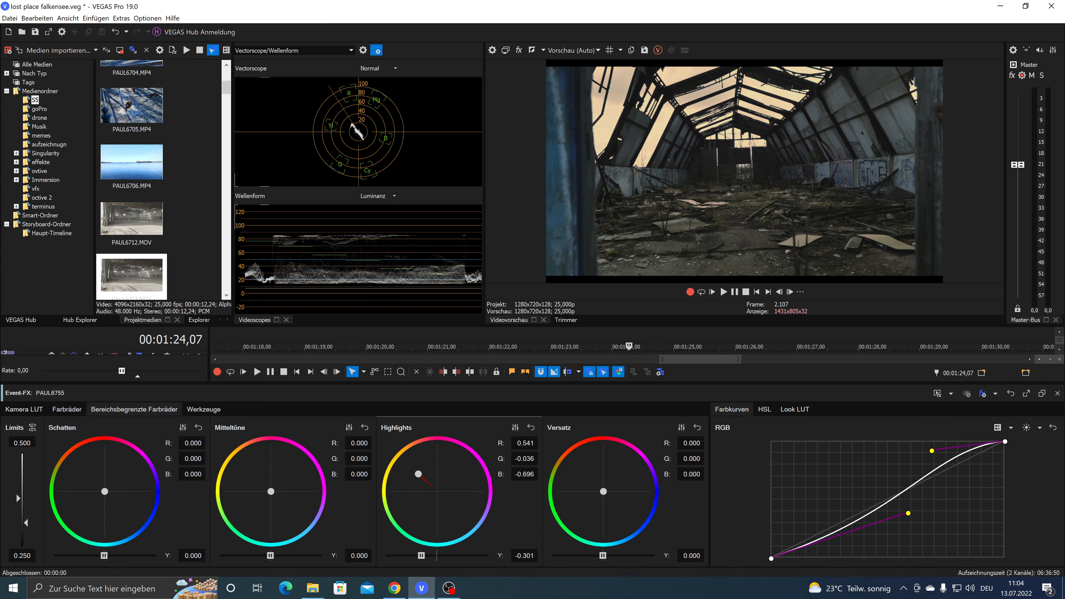
- Lower the RGB curve's upper handle, move its lower handle toward black, and tint the Highlights green (R -0.188, G 0.402, B -0.235)
left_click_drag(932, 448, 986, 466)
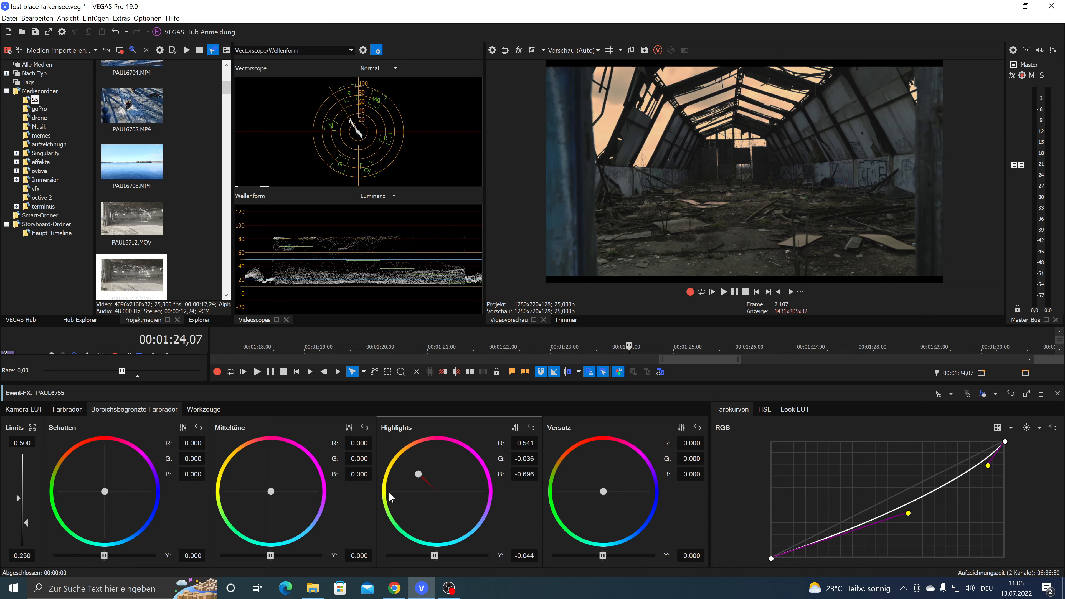
left_click_drag(421, 483, 425, 499)
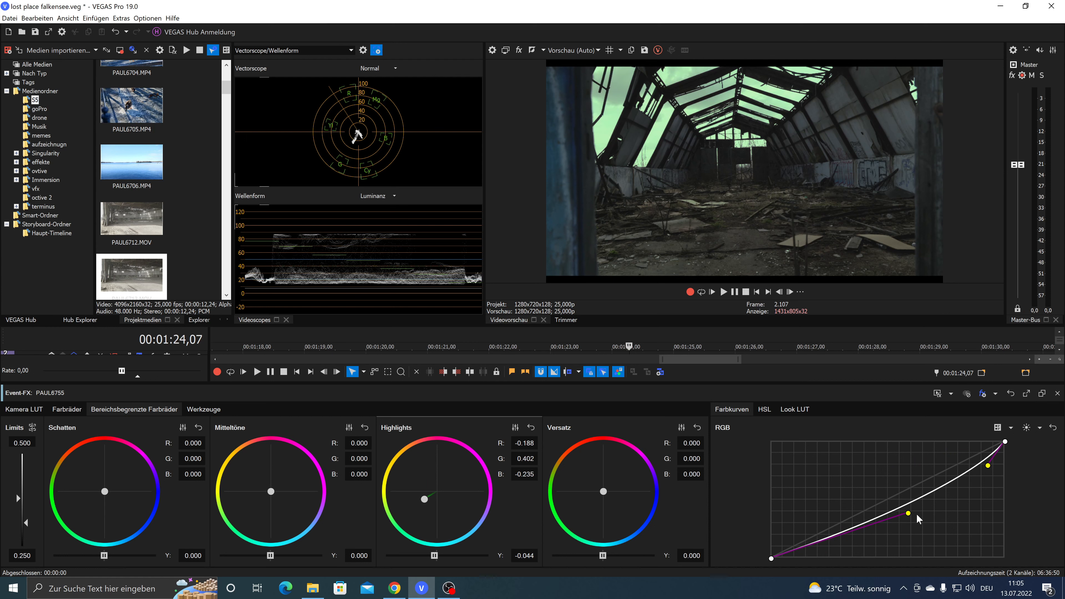
left_click_drag(907, 513, 810, 545)
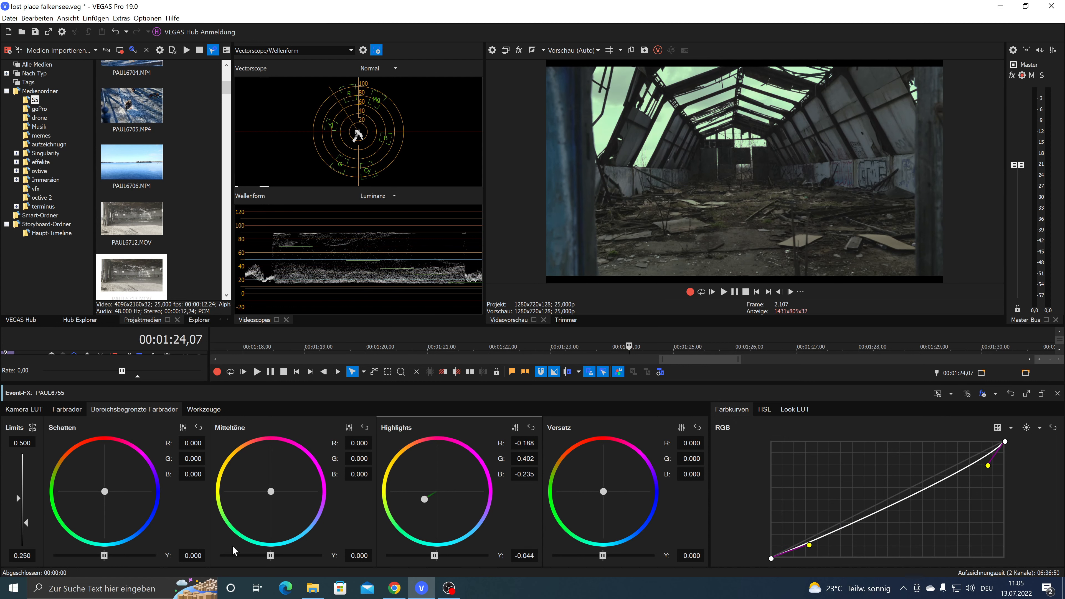
- Set PAUL6755's contrast (Kontrast) to 0.178 and its contrast midpoint (Kontrast Mittelpunkt) to 0.245
left_click(205, 409)
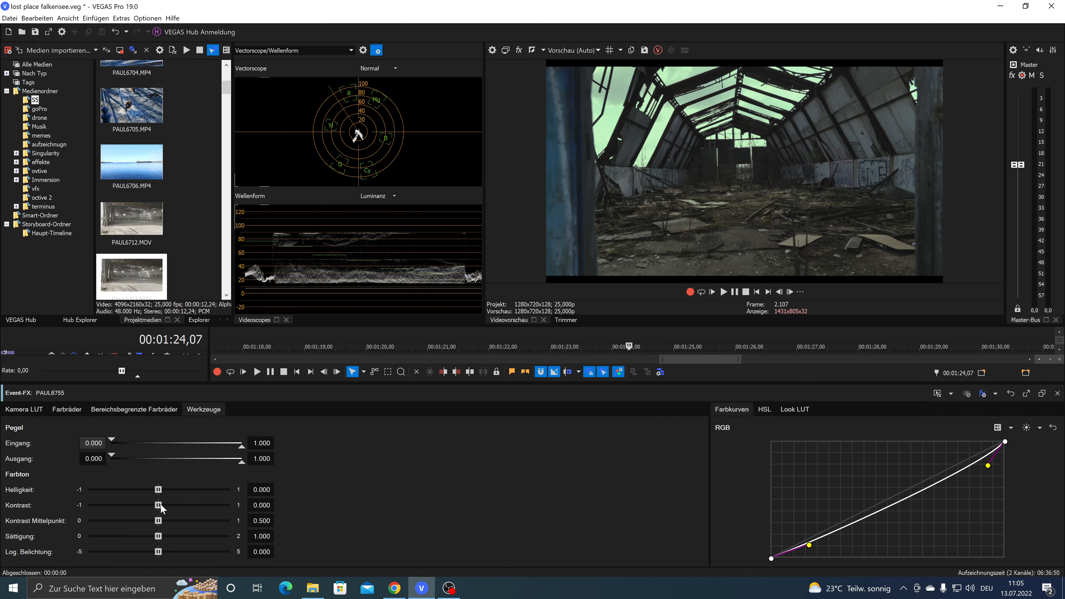
left_click_drag(158, 505, 169, 507)
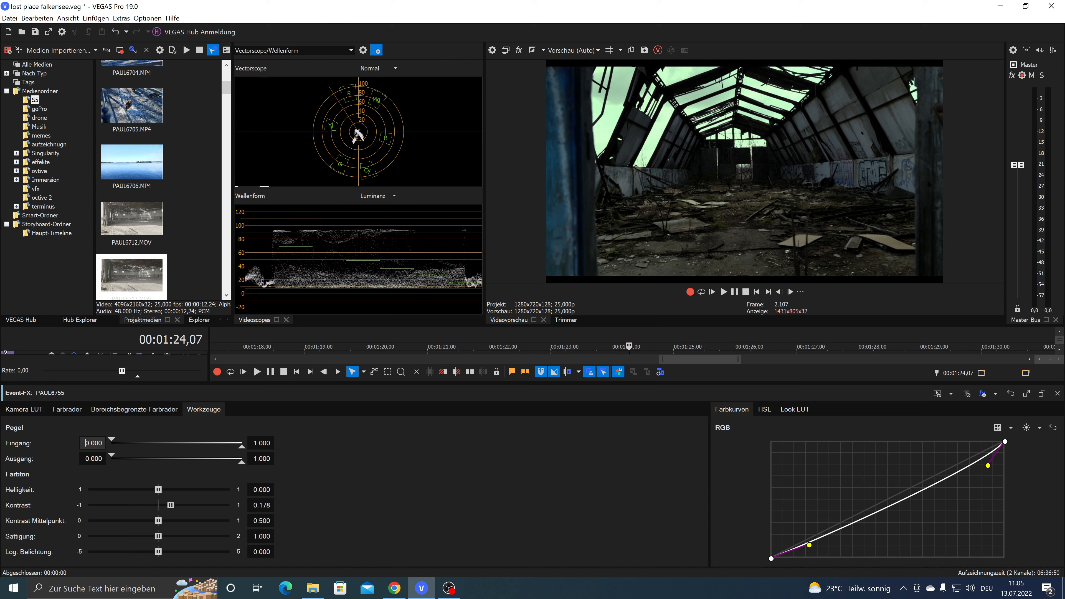
left_click_drag(158, 520, 122, 521)
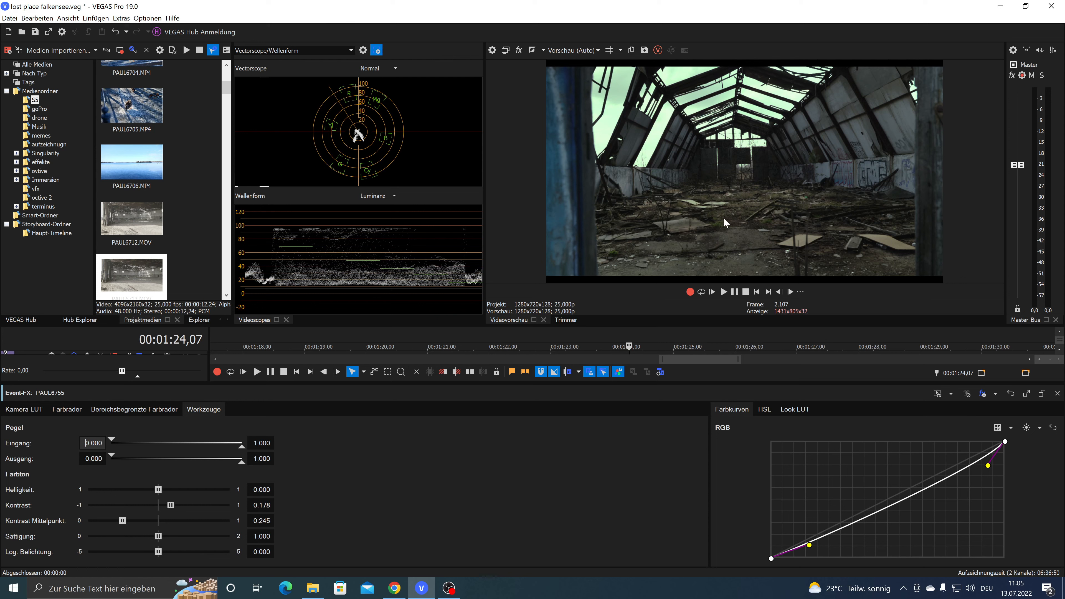
- Tint PAUL6755's Anheben wheel slightly green (R -0.012, G 0.033, B -0.024) and shift the range-limited Mitteltöne toward magenta
left_click(59, 410)
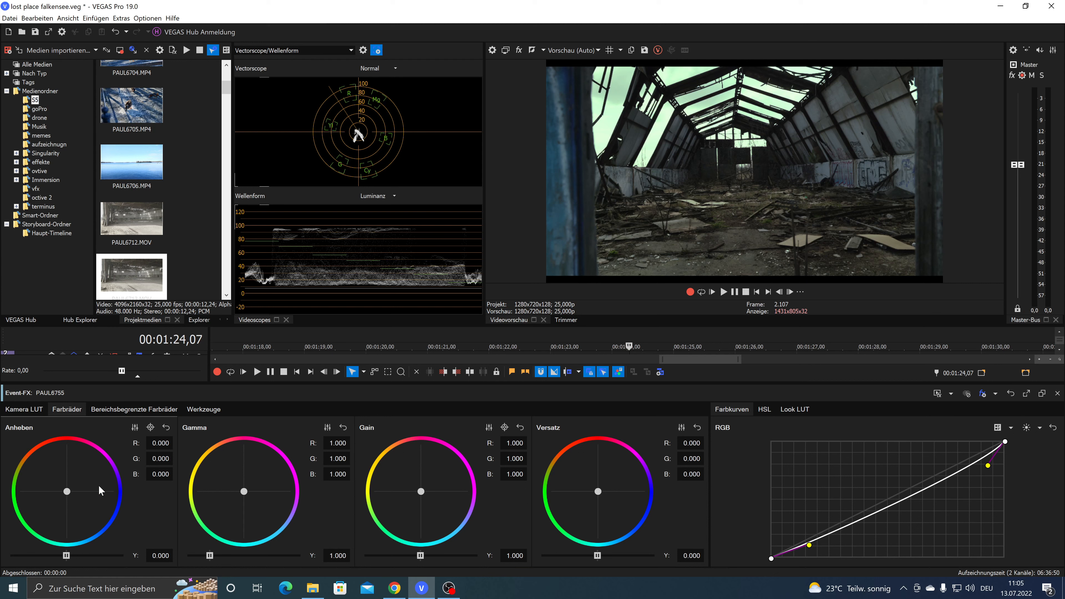
left_click_drag(66, 491, 66, 492)
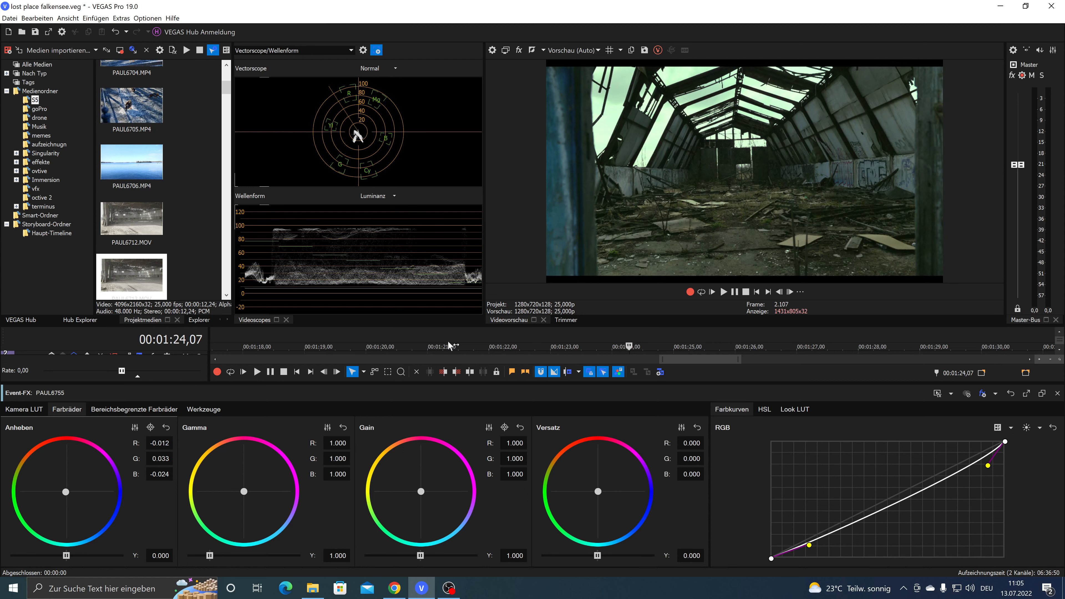
left_click(109, 411)
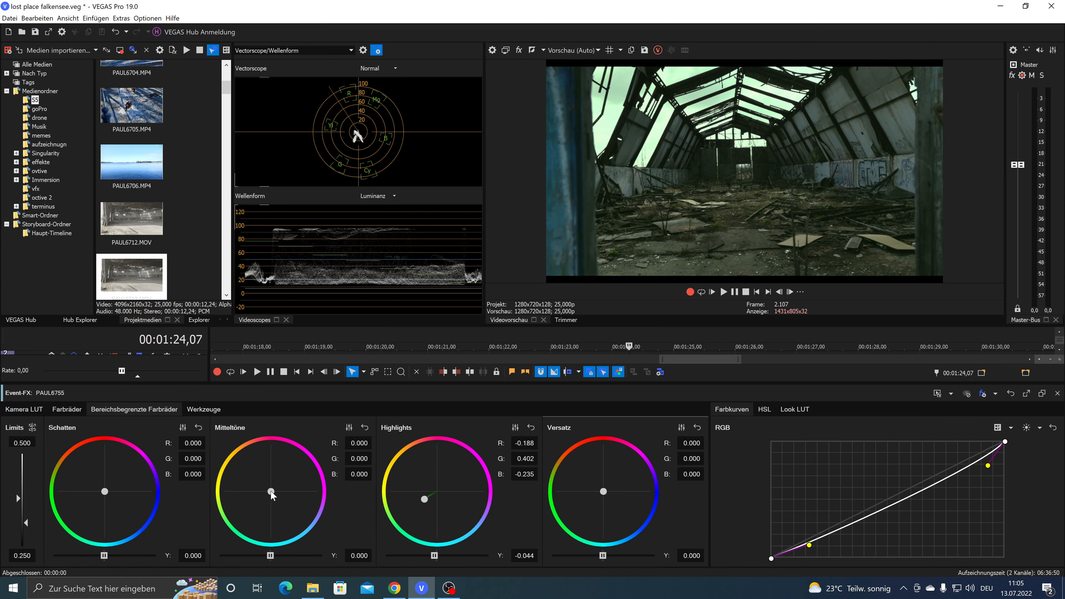
left_click_drag(271, 492, 270, 491)
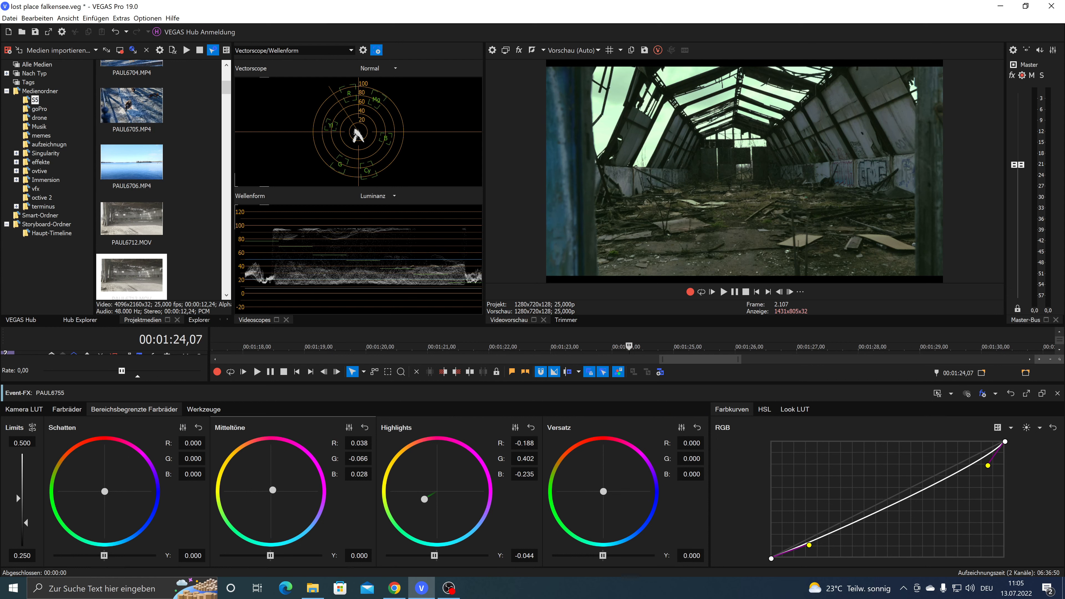
mouse_move(274, 489)
left_mouse_down()
mouse_move(293, 464)
mouse_move(274, 487)
mouse_move(255, 473)
mouse_move(268, 489)
mouse_move(235, 480)
mouse_move(309, 459)
mouse_move(278, 484)
left_mouse_up()
- Shift PAUL6755's Gamma slightly toward magenta-red (R 1.029, G 0.989, B 1.015) and close the clip's color grading
left_click(68, 407)
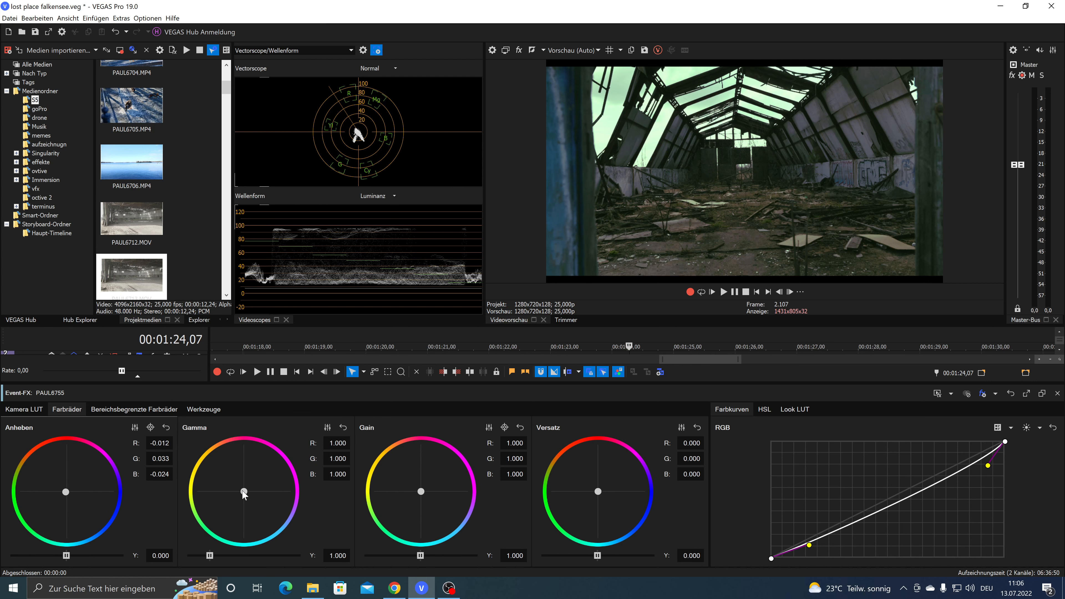
left_click_drag(243, 491, 247, 490)
left_click_drag(246, 490, 244, 491)
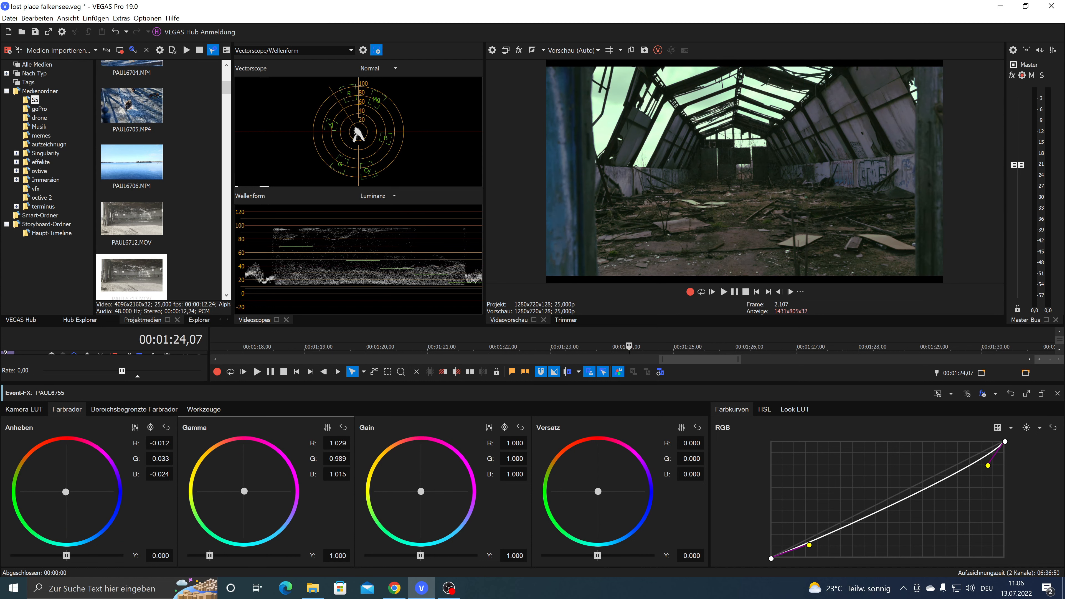
left_click(1058, 395)
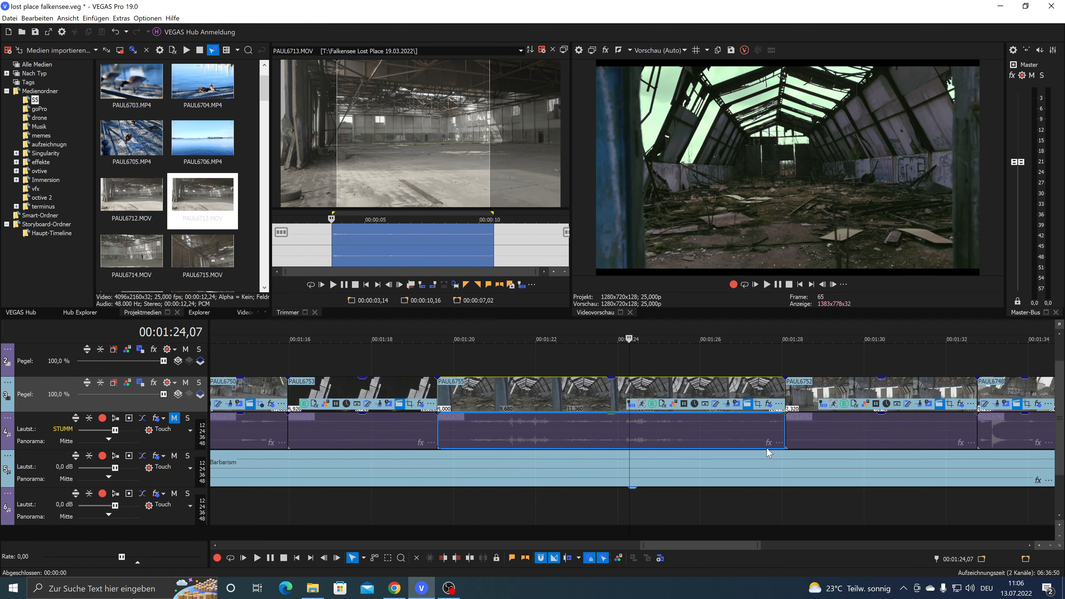
- Open the color grading of the PAUL6752 clip and apply the V-Log to REC.709 camera LUT (Kamera-LUT)
scroll(769, 452, "down", 4)
left_click(730, 418)
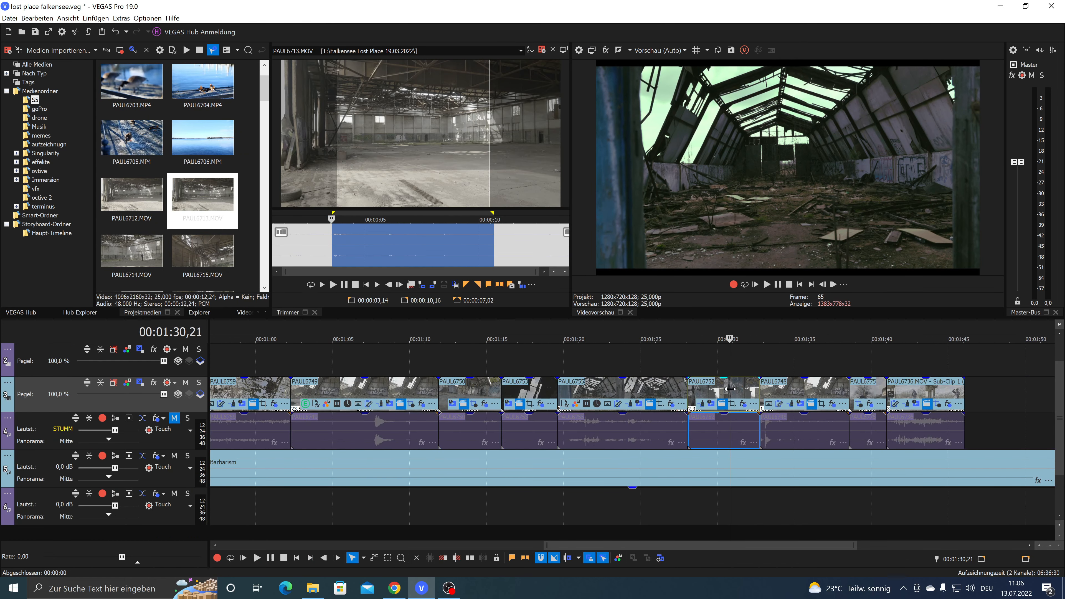
scroll(730, 389, "up", 5)
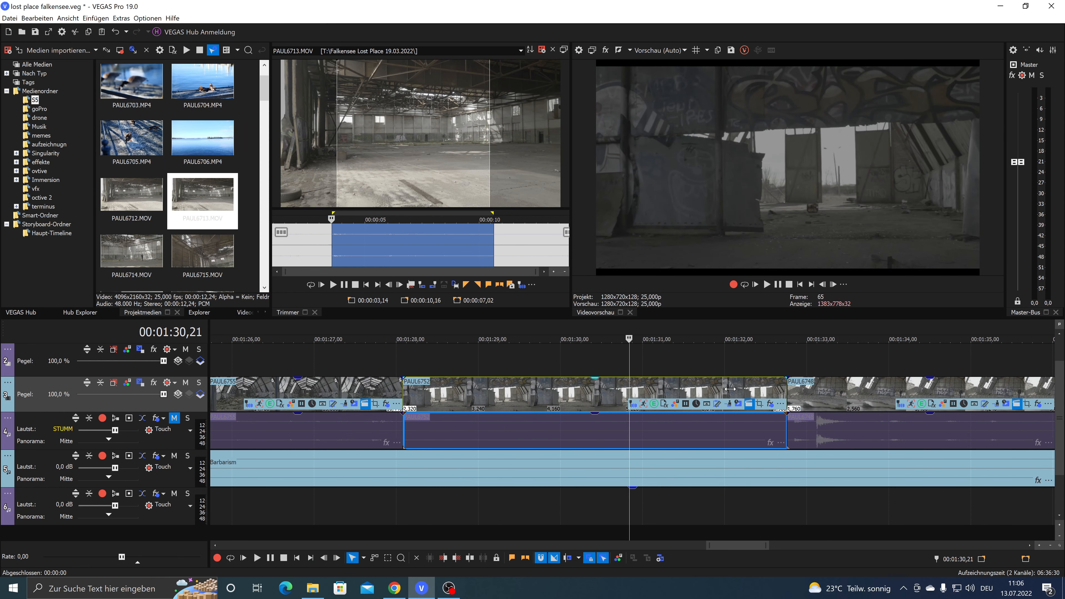
left_click(673, 404)
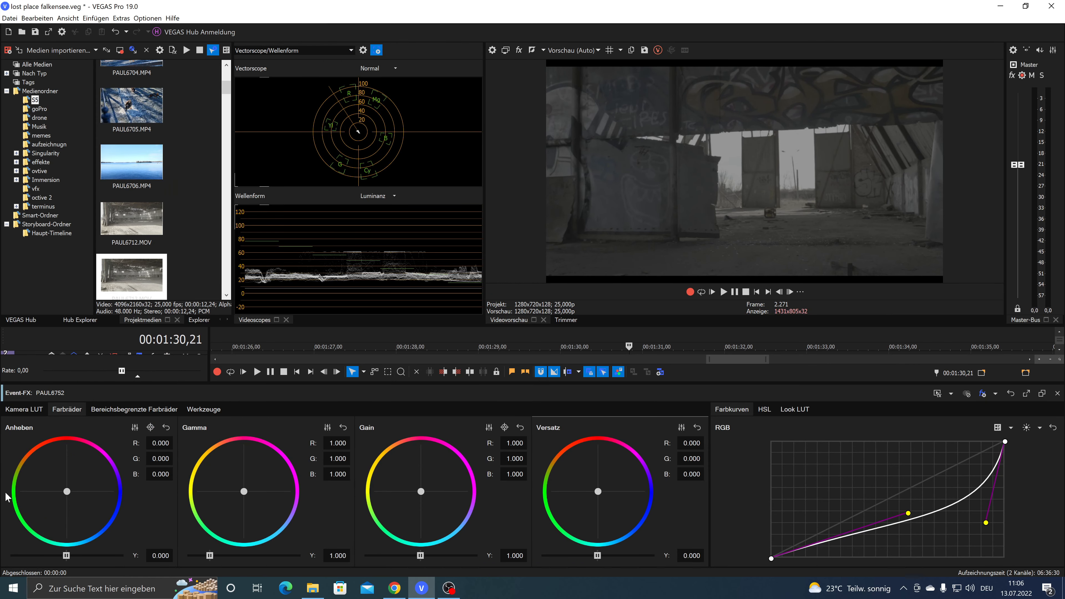
left_click(20, 411)
left_click(67, 443)
scroll(76, 432, "down", 5)
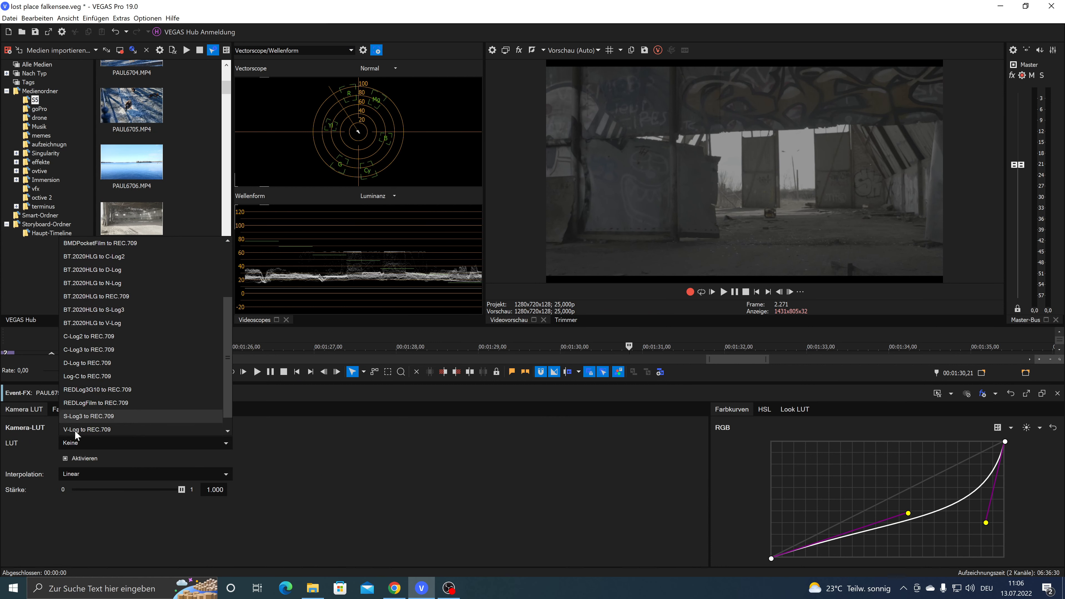
left_click(76, 418)
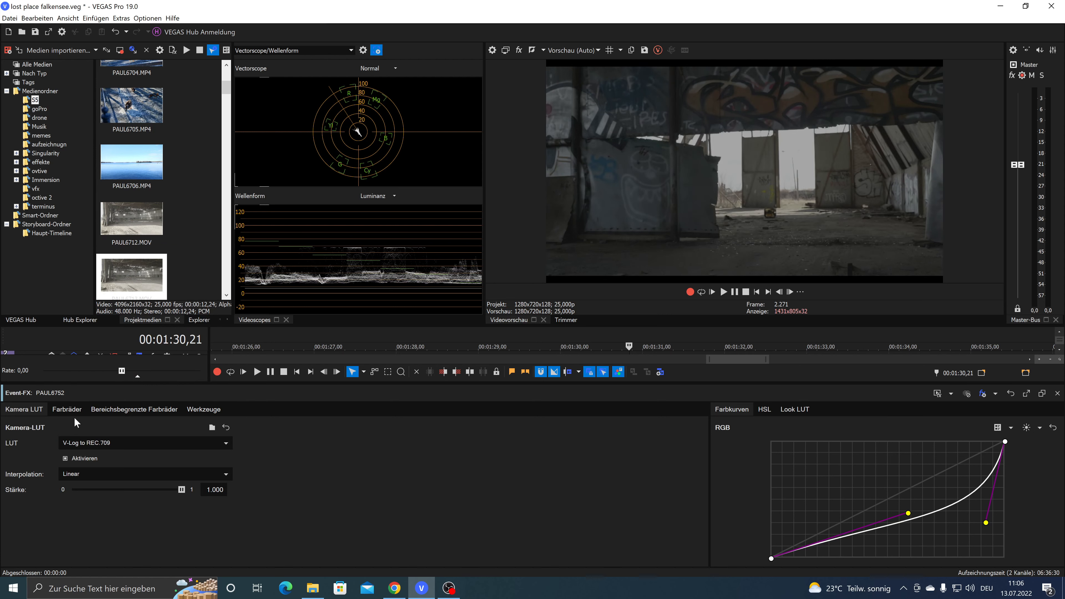
- Raise the upper handle of PAUL6752's RGB curve above the diagonal to brighten the highlights and close the clip's color grading
left_click_drag(986, 524, 957, 486)
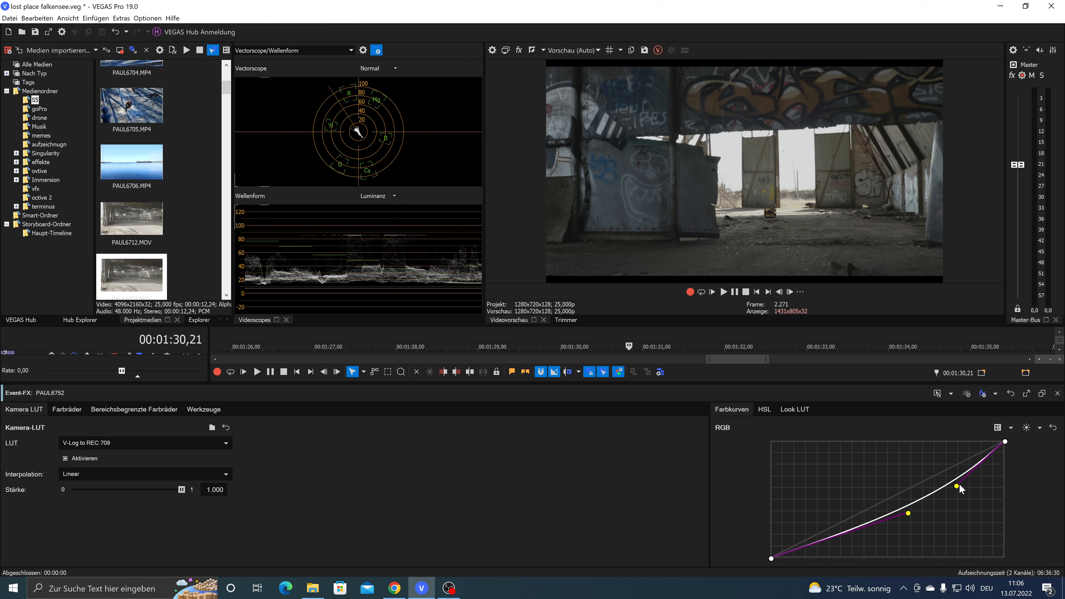
left_click_drag(959, 486, 954, 455)
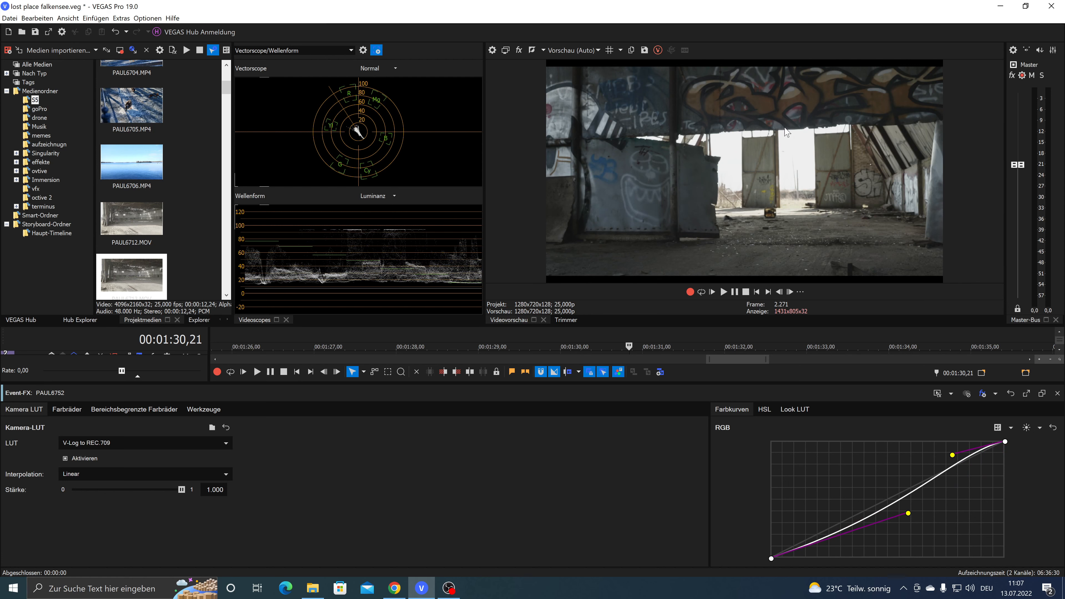
left_click(1057, 394)
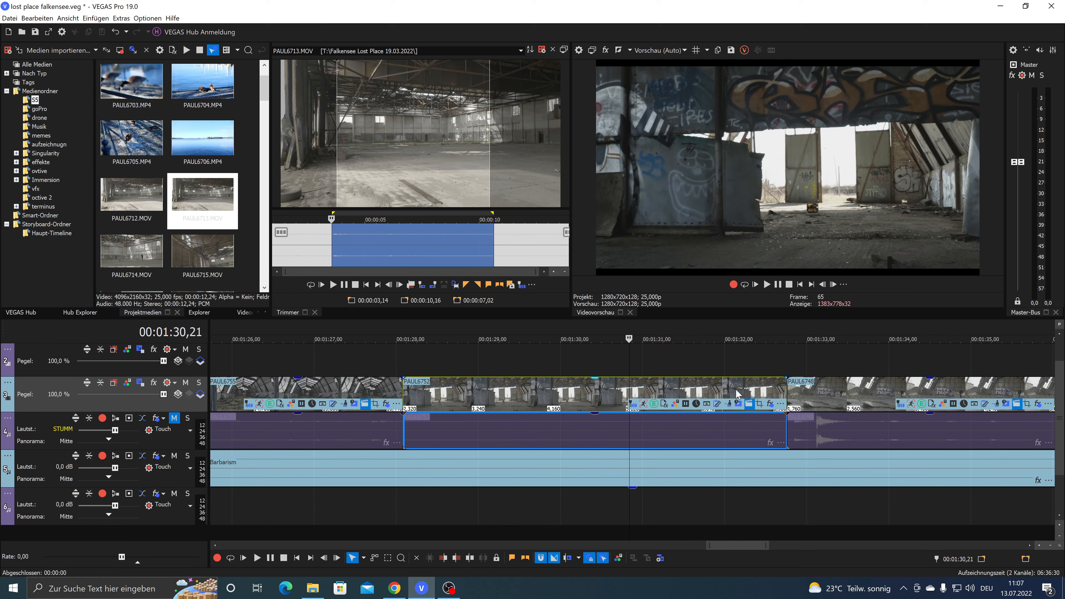
- Duplicate the graded PAUL6752 clip onto the video track directly above it, aligned in time with the original
scroll(663, 397, "down", 2)
left_click_drag(574, 394, 575, 359)
left_click(575, 358)
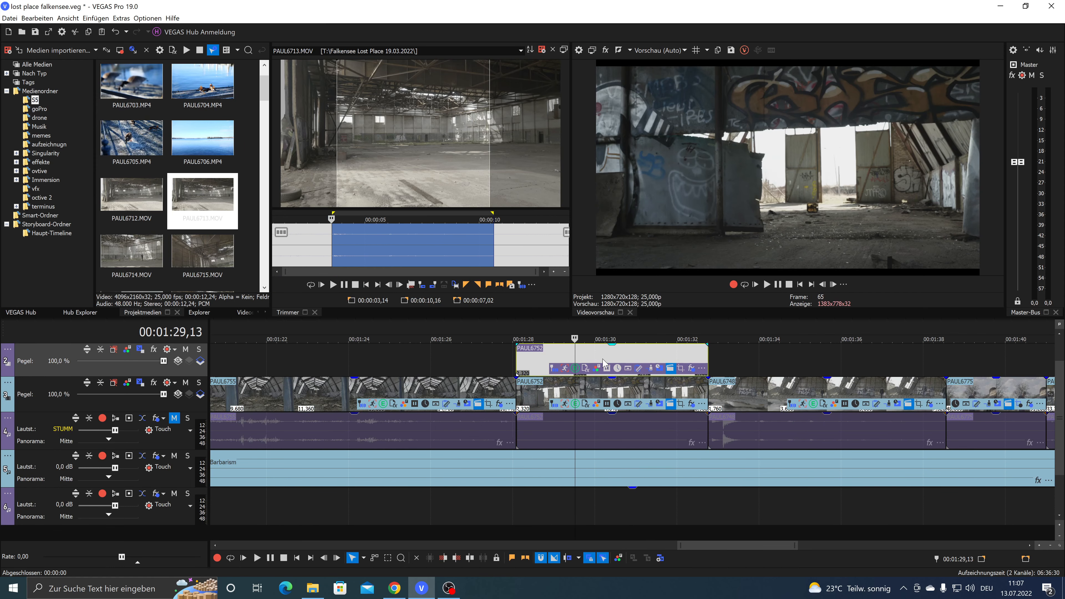
- Draw a closed four-sided mask around the bright hall opening on the upper PAUL6752 copy and expand its Maske and Pfad properties
left_click(681, 369)
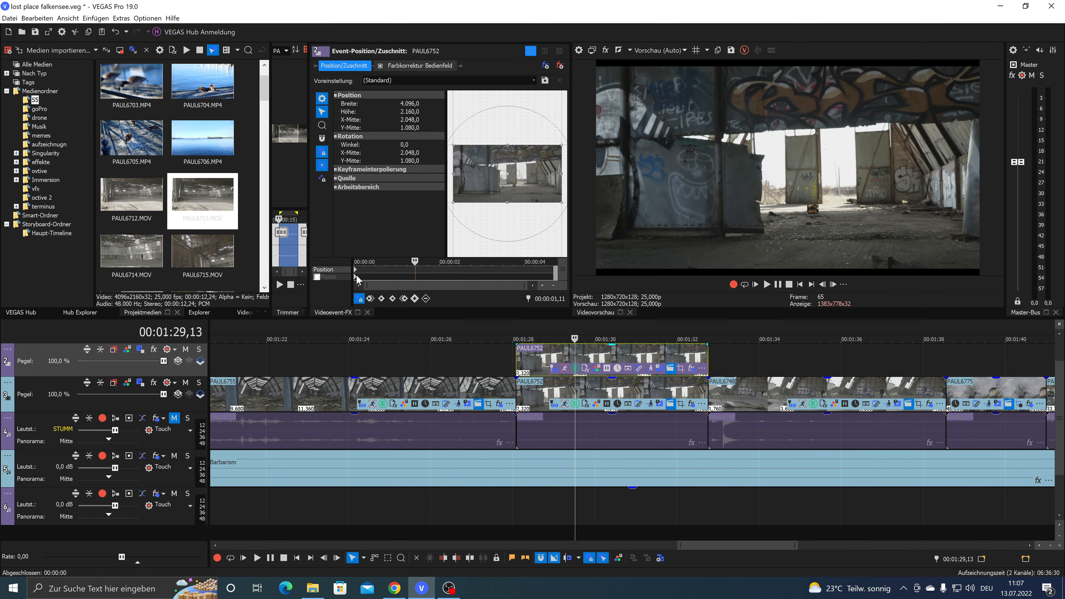
left_click(333, 277)
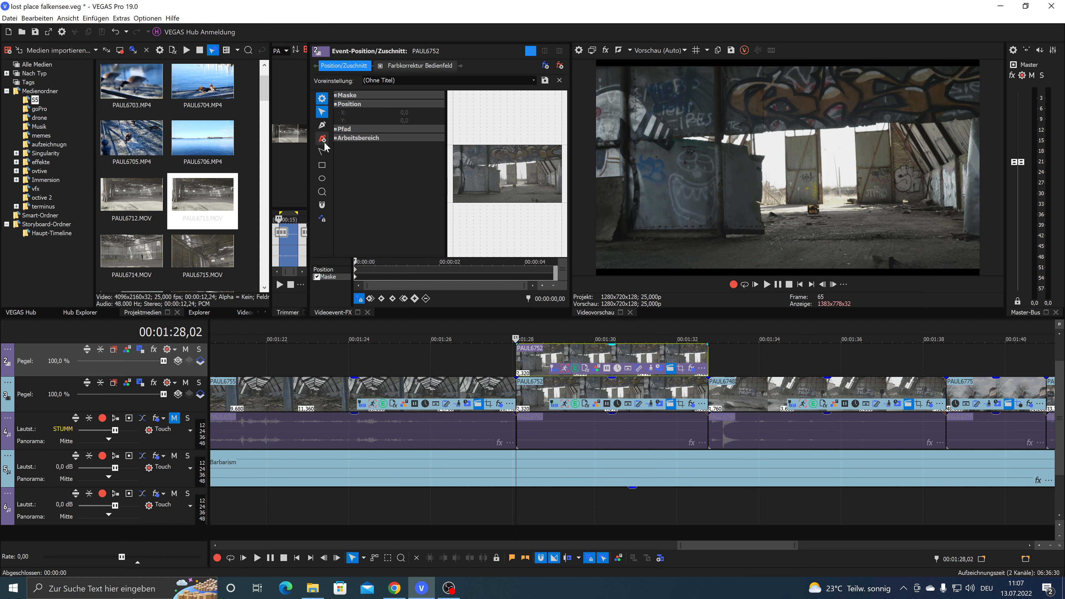
left_click(322, 125)
left_click(493, 160)
left_click(542, 180)
left_click(491, 187)
left_click(492, 161)
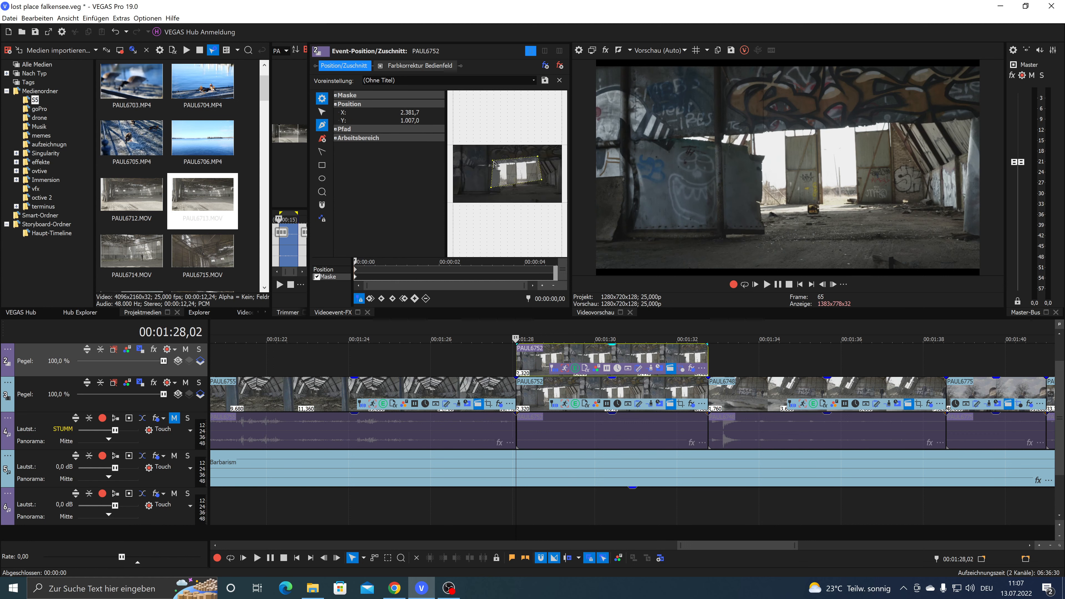
left_click(337, 97)
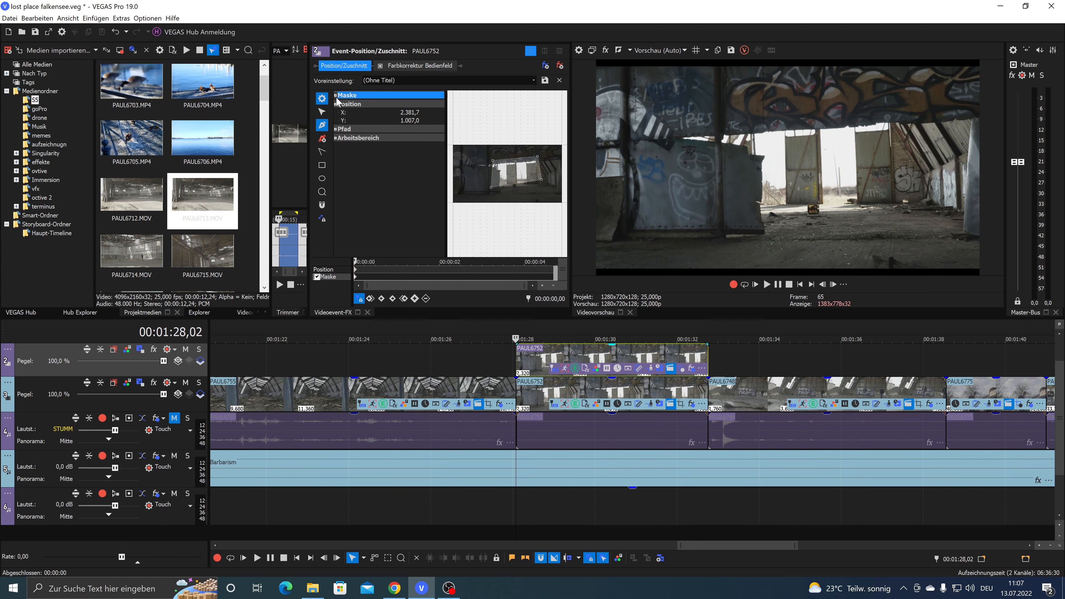
left_click(335, 95)
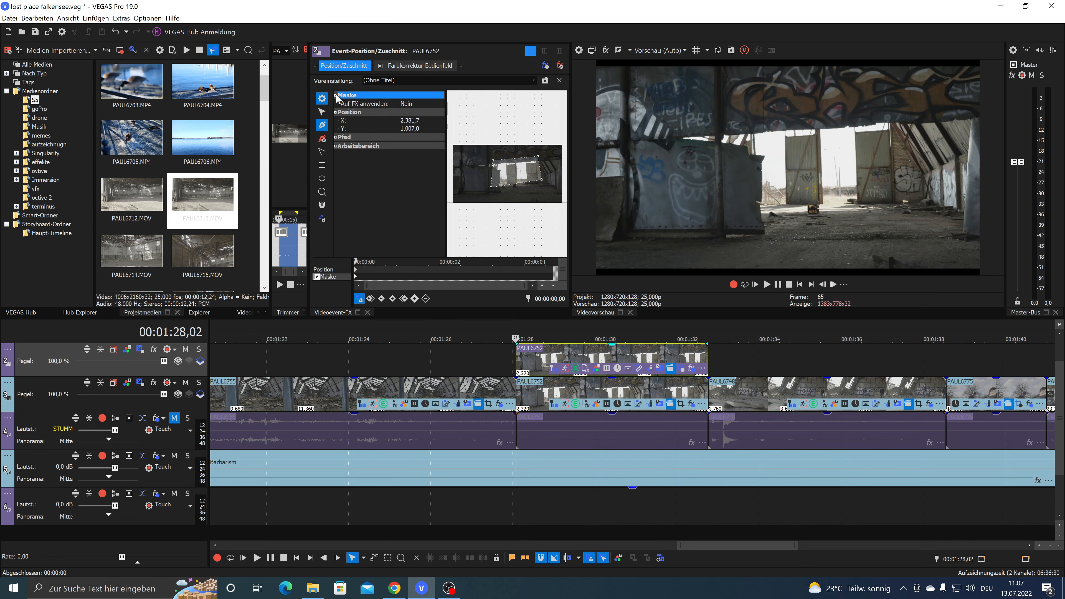
left_click(335, 138)
left_click(335, 137)
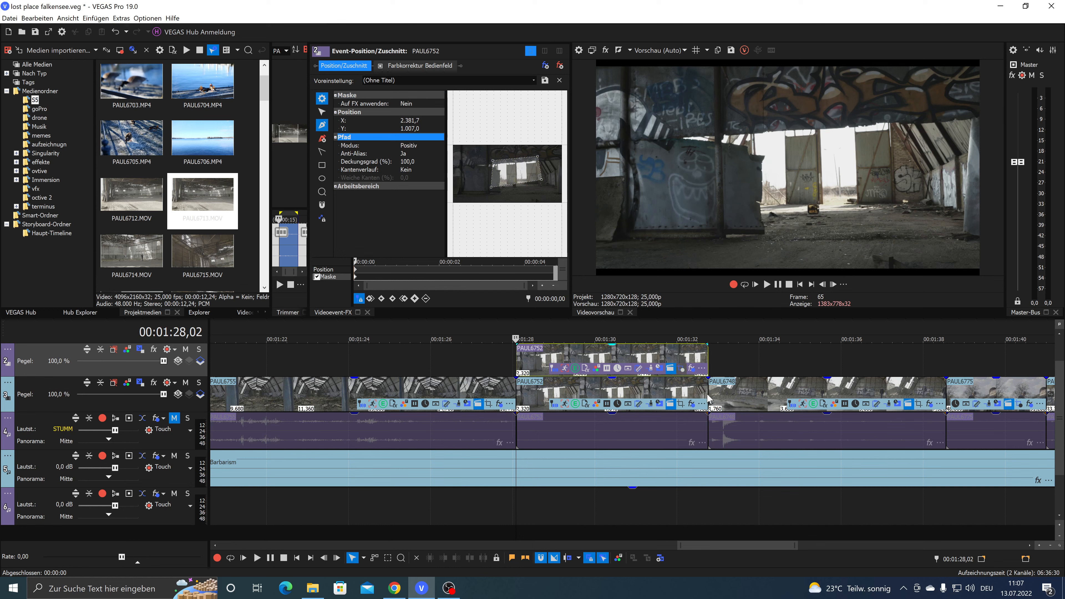
- Darken the upper PAUL6752 copy by lowering its RGB curve's lower handle to the black level, and close its color grading
left_click(597, 369)
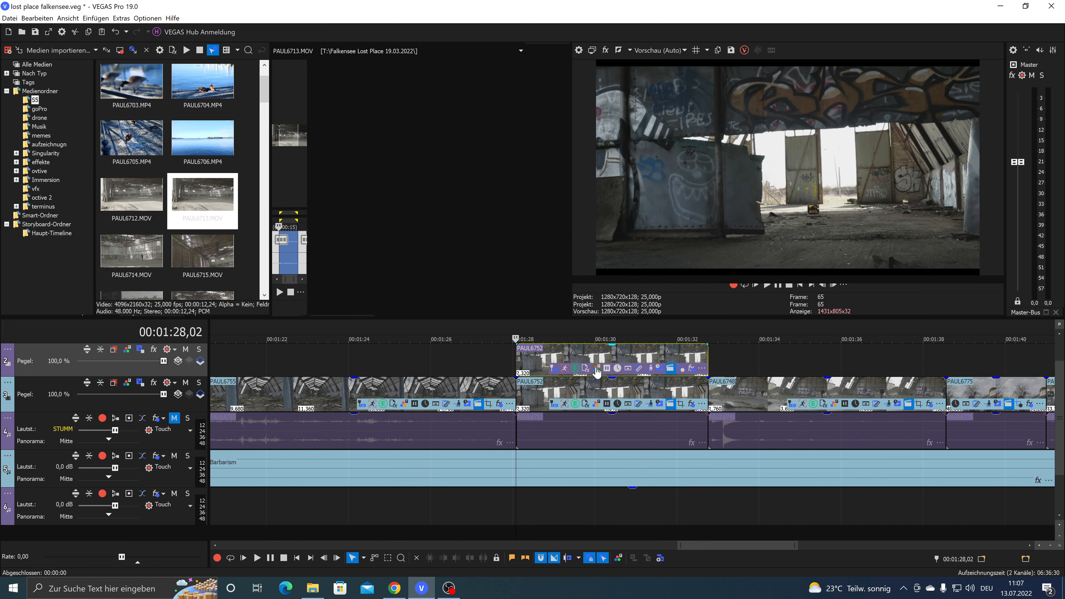
left_click_drag(909, 517, 933, 560)
left_click(1058, 394)
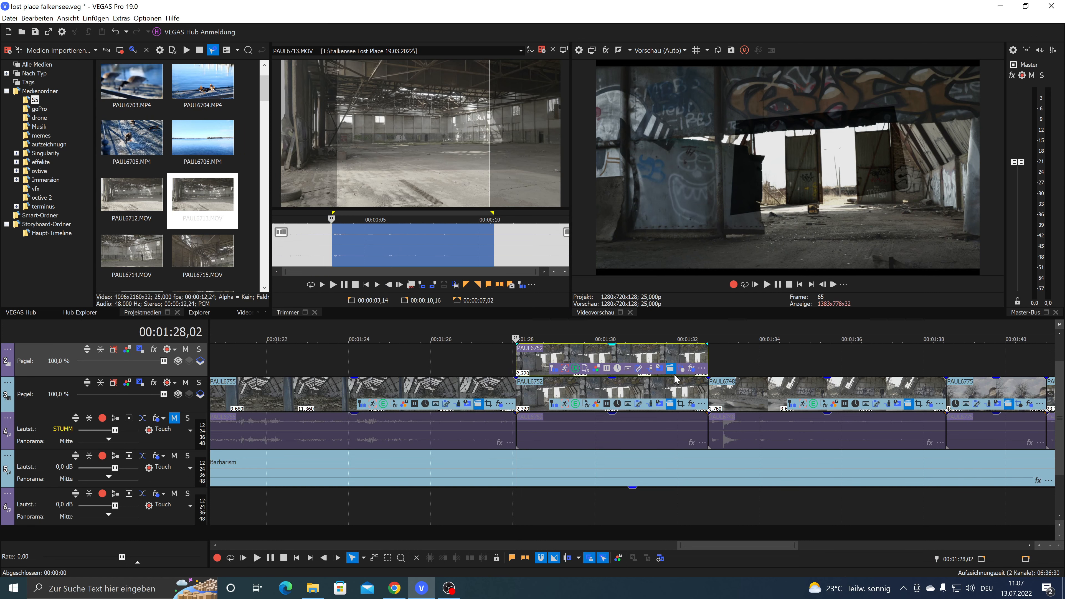
- Feather the upper copy's mask with Kantenverlauf Aussen and Weiche Kanten 25,3 %, and set the path mode (Modus) to Negativ
left_click(681, 368)
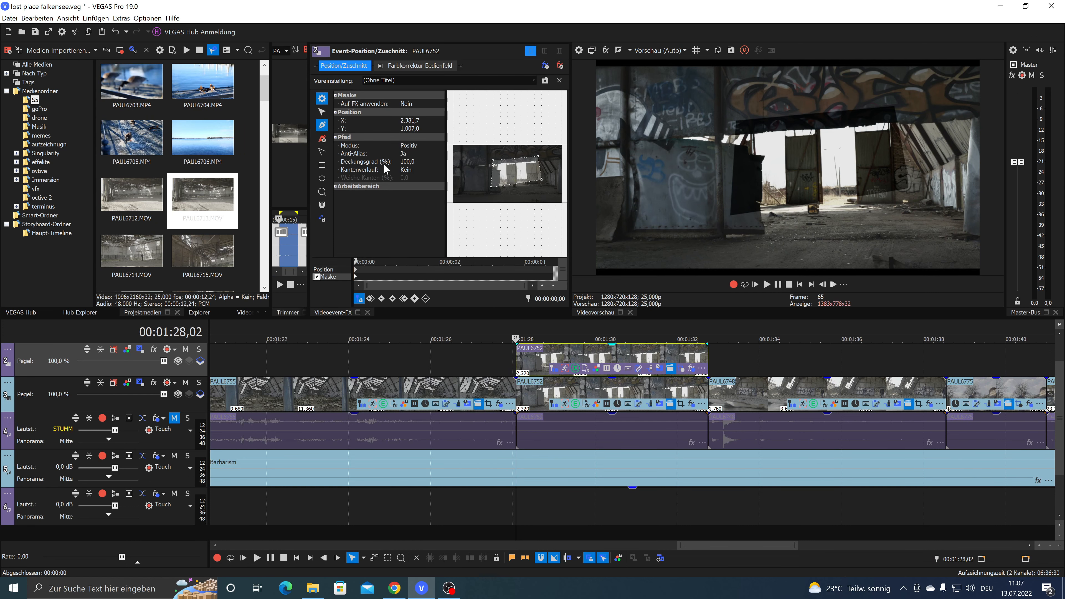
left_click(408, 171)
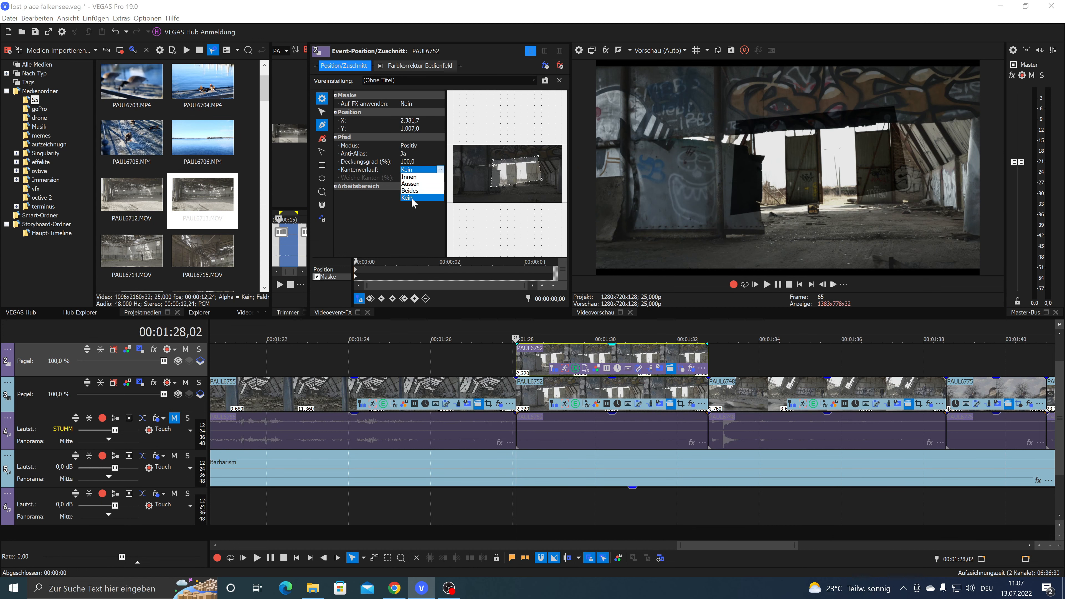
left_click(411, 184)
left_click(406, 178)
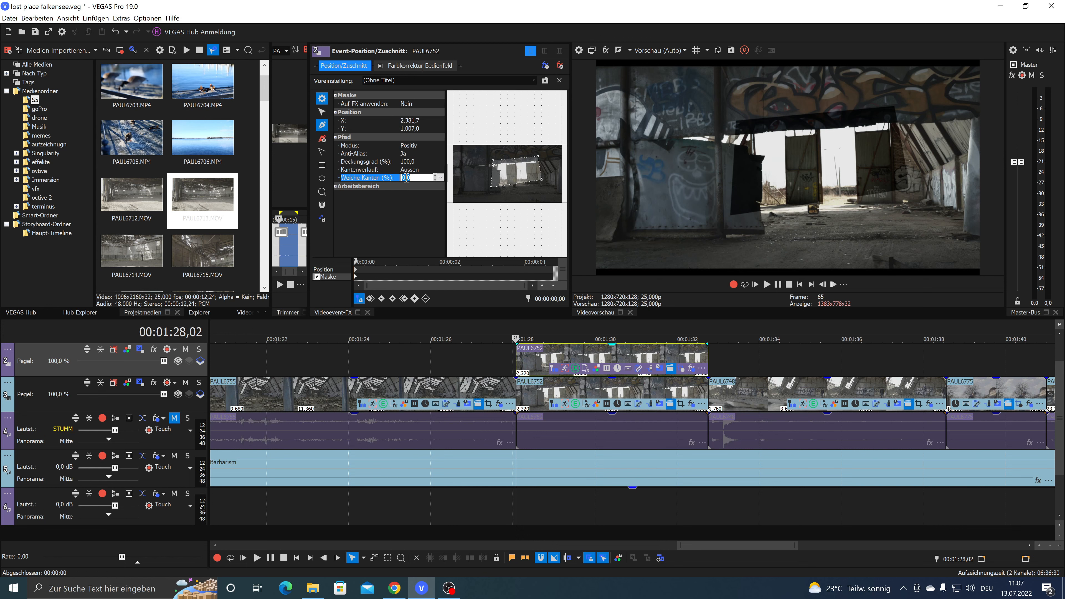
left_click(439, 179)
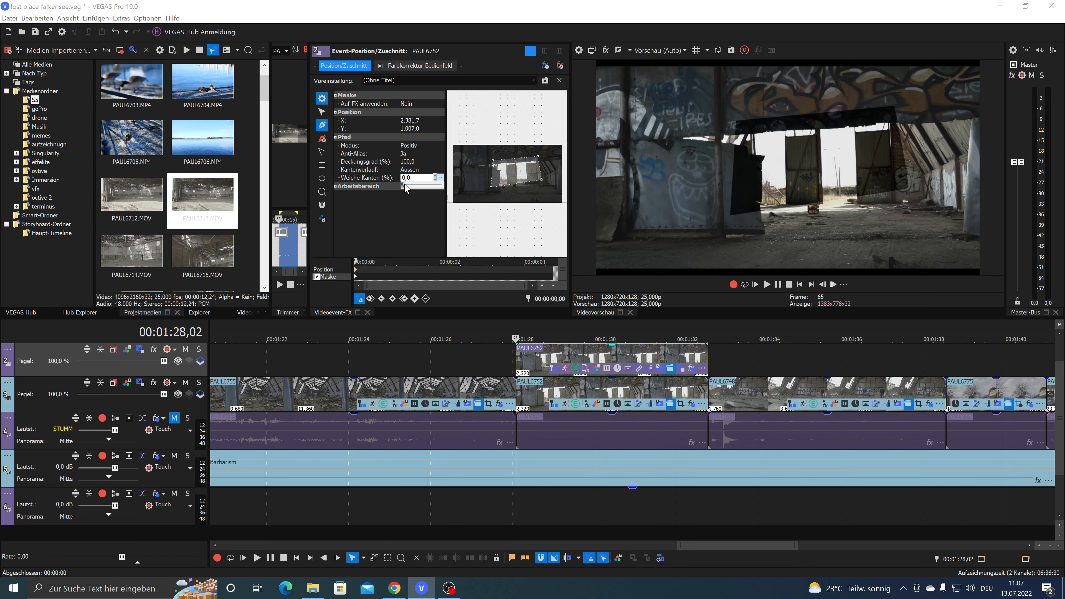
mouse_move(418, 189)
left_mouse_down()
mouse_move(434, 188)
mouse_move(411, 187)
mouse_move(424, 188)
left_mouse_up()
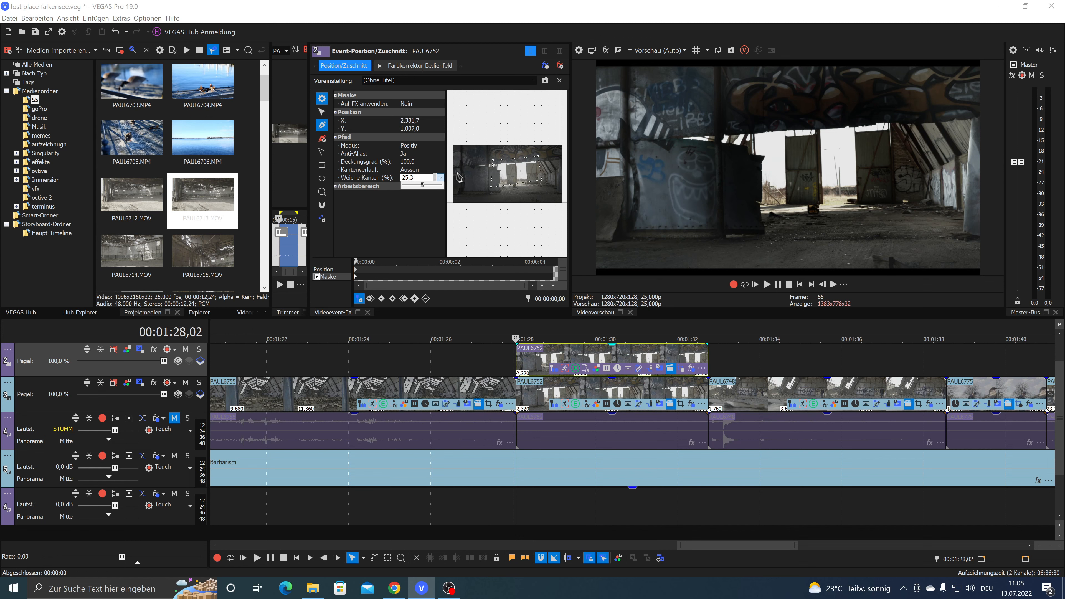
left_click(419, 146)
left_click(416, 159)
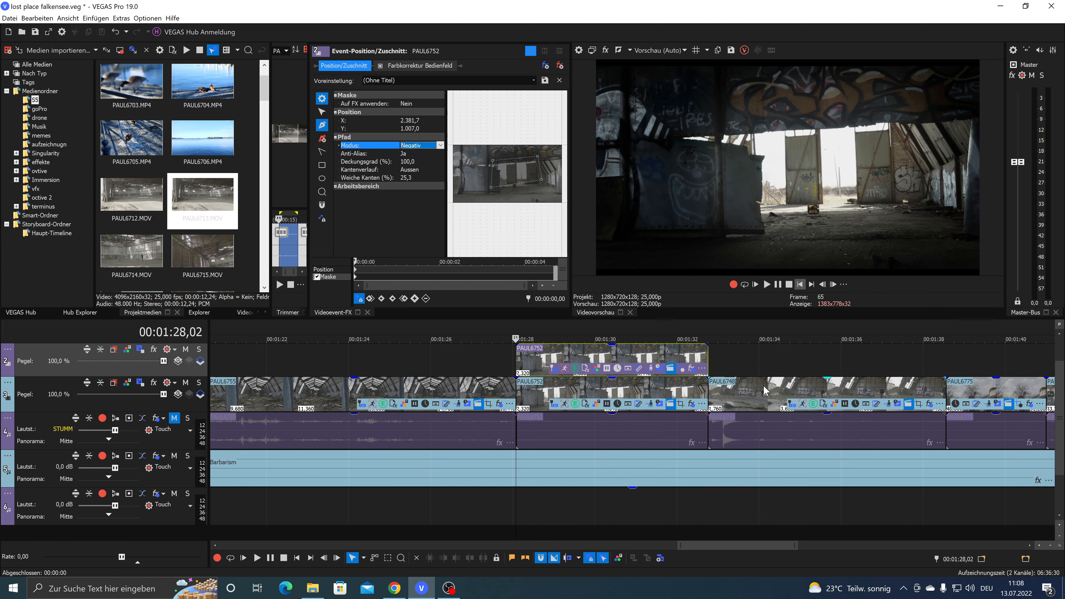
- Set the upper PAUL6752 copy's HSL saturation to 1.734 and raise the Sättigung under Werkzeuge to its maximum
left_click(597, 371)
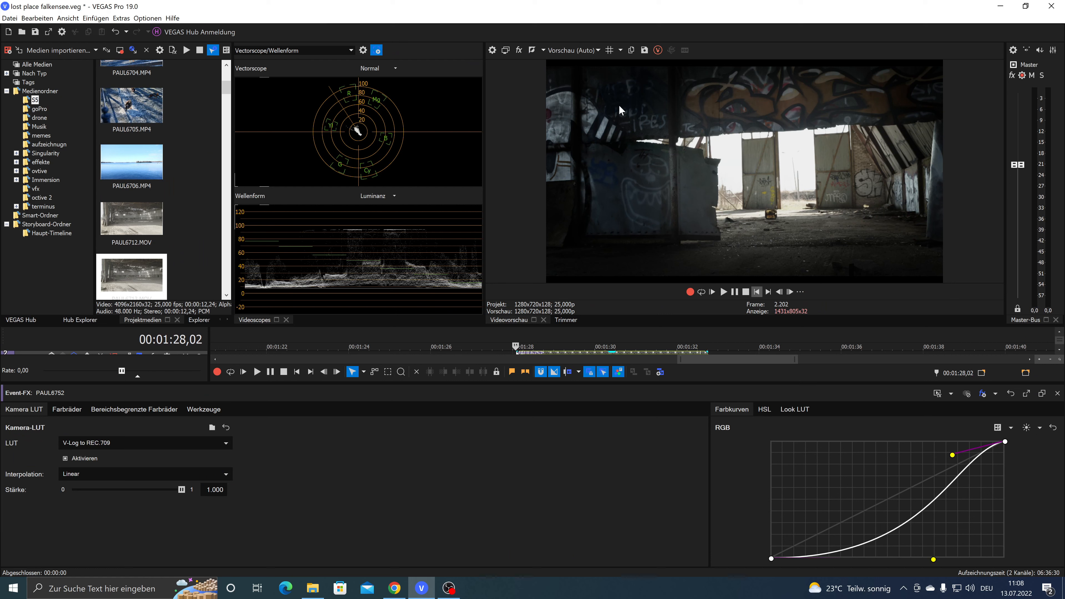
left_click(764, 409)
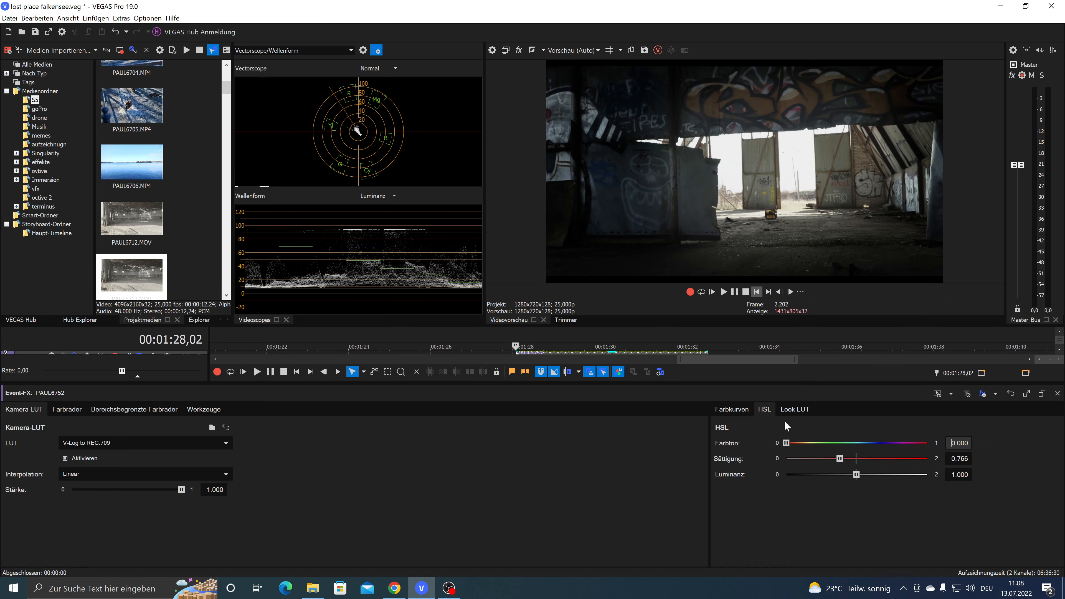
left_click_drag(865, 458, 908, 459)
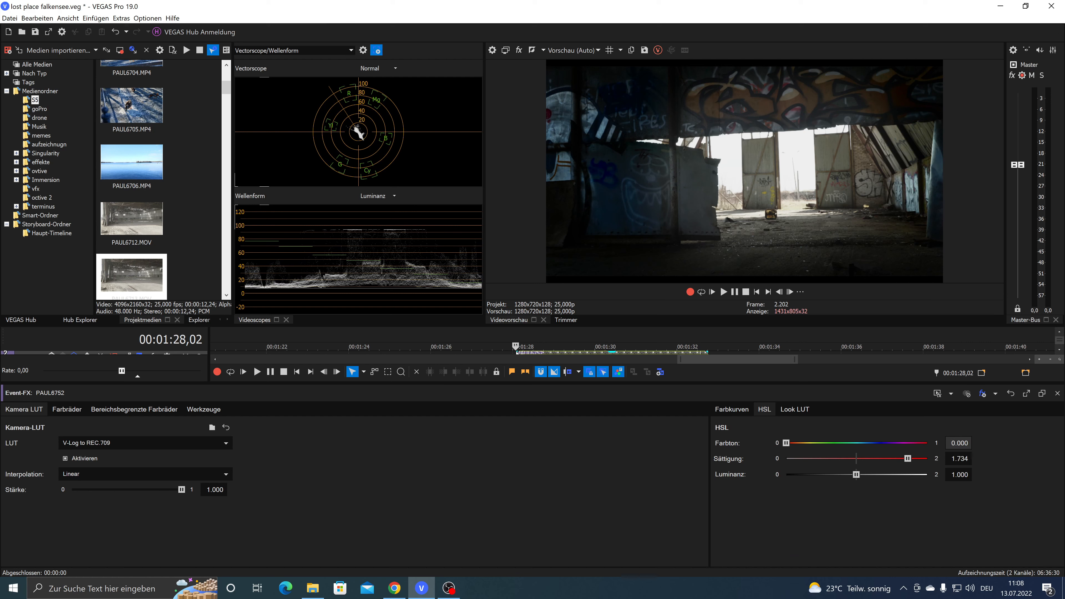
left_click(67, 410)
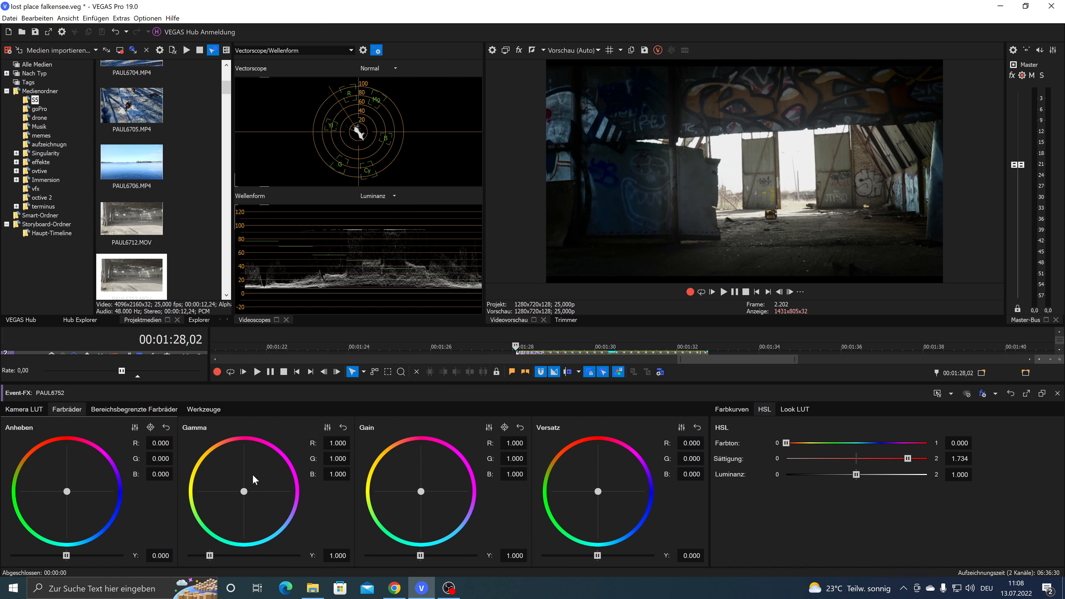
left_click(137, 404)
left_click(203, 407)
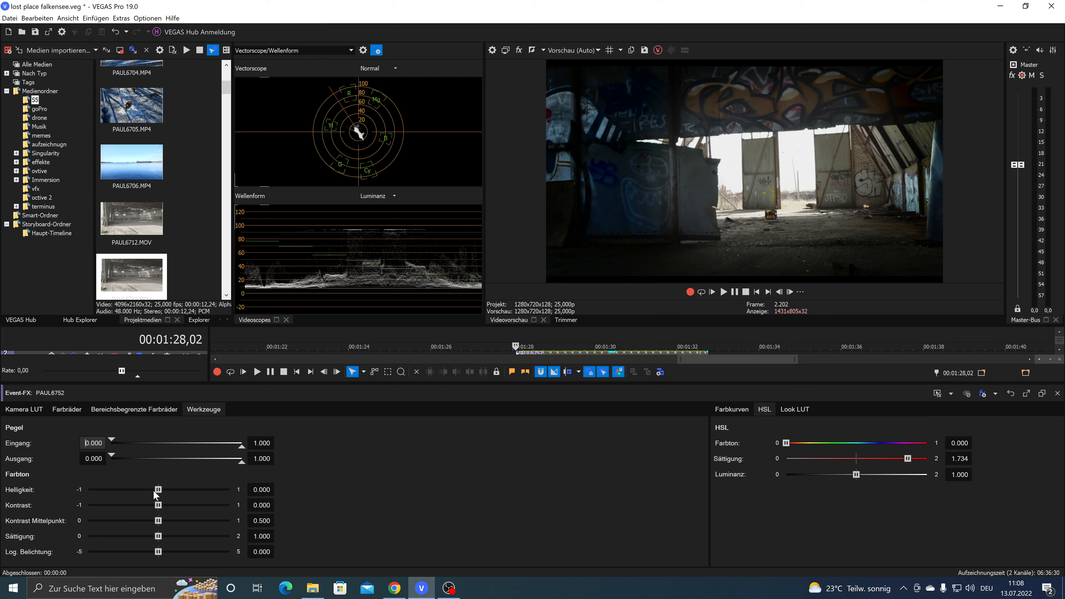
left_click_drag(158, 537, 231, 537)
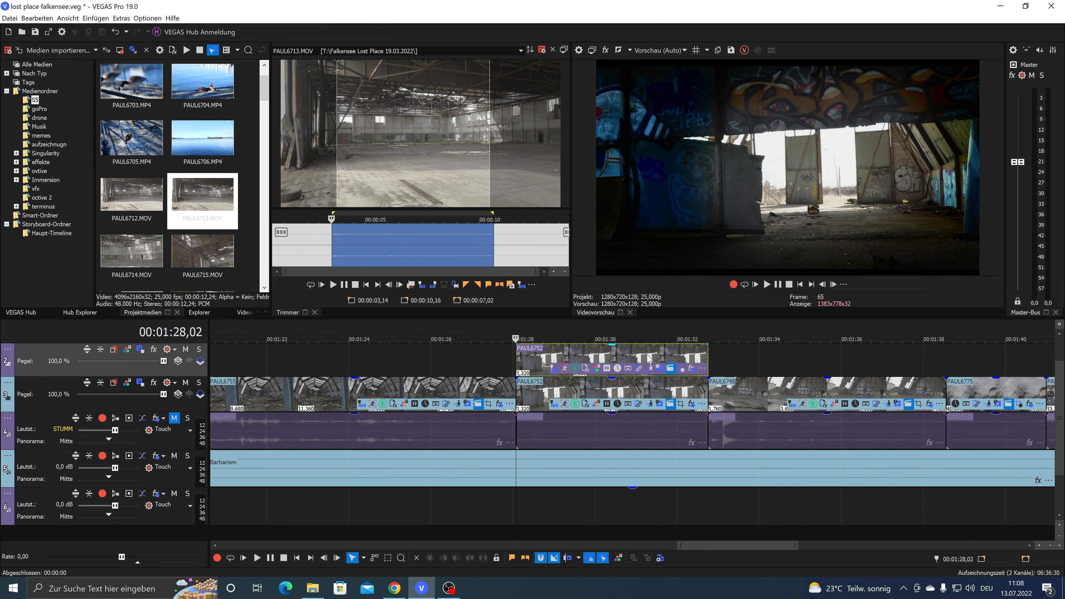
- Mute and unmute the upper video track to compare PAUL6752 with and without the masked grade
scroll(650, 357, "down", 3)
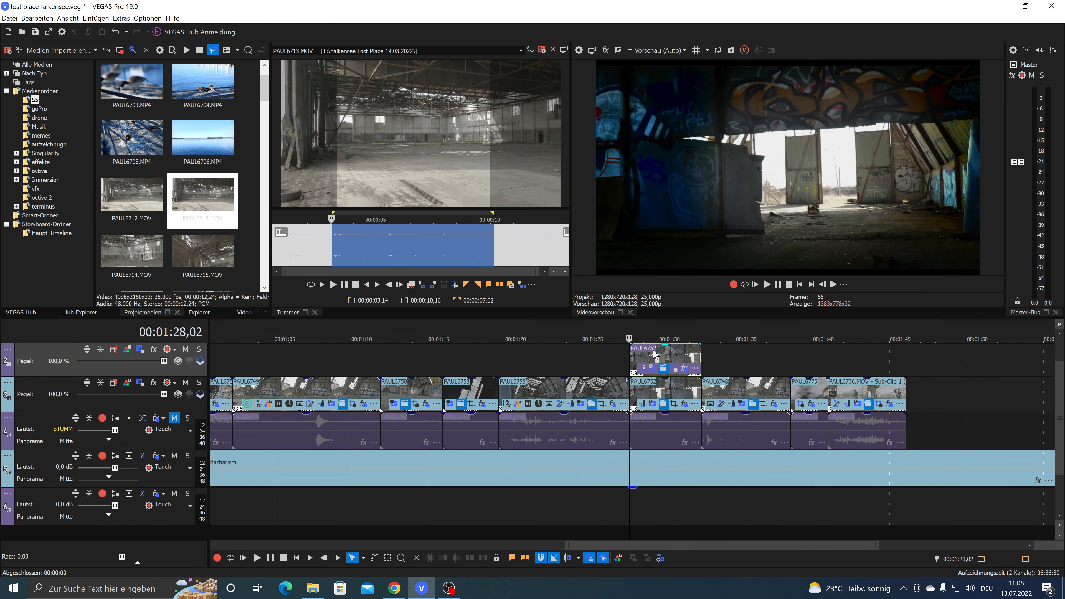
left_click(186, 350)
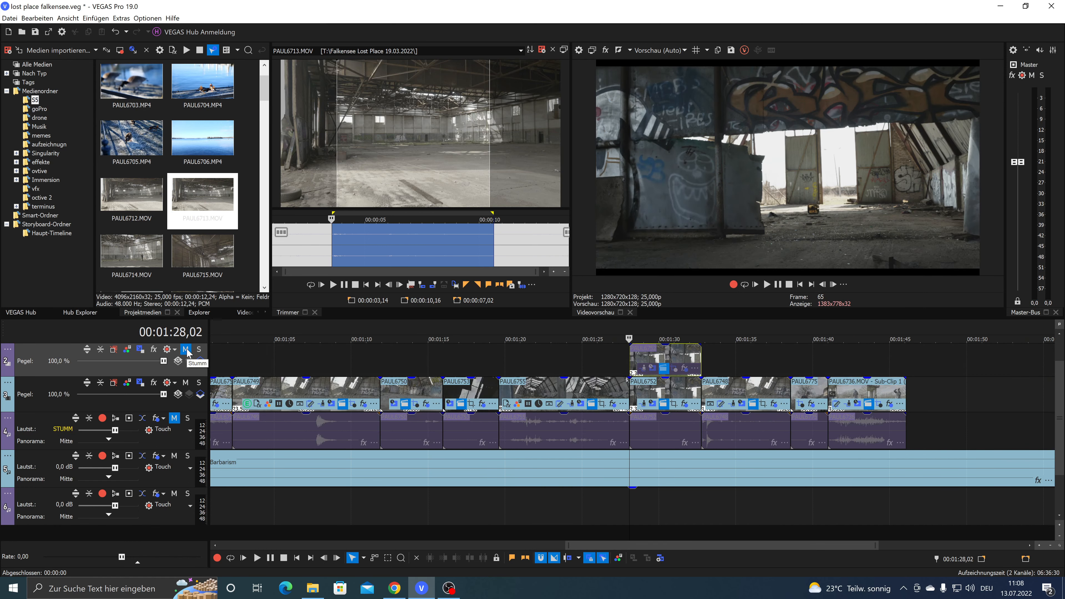
left_click(186, 349)
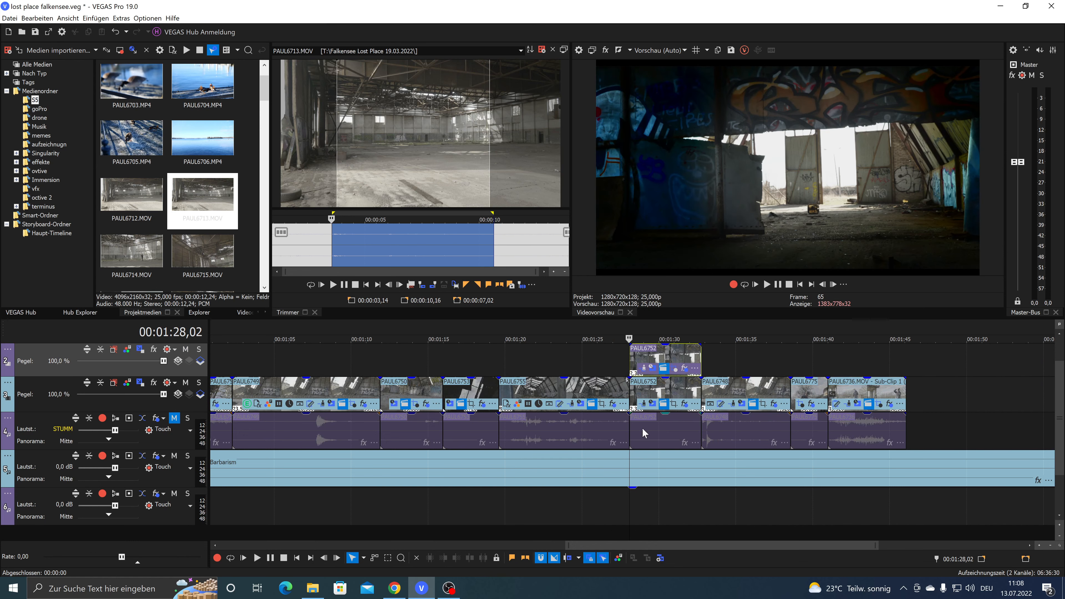
- Open the color grading of clip PAUL6748 and apply the V-Log to REC.709 camera LUT
left_click(731, 403)
scroll(755, 378, "up", 5)
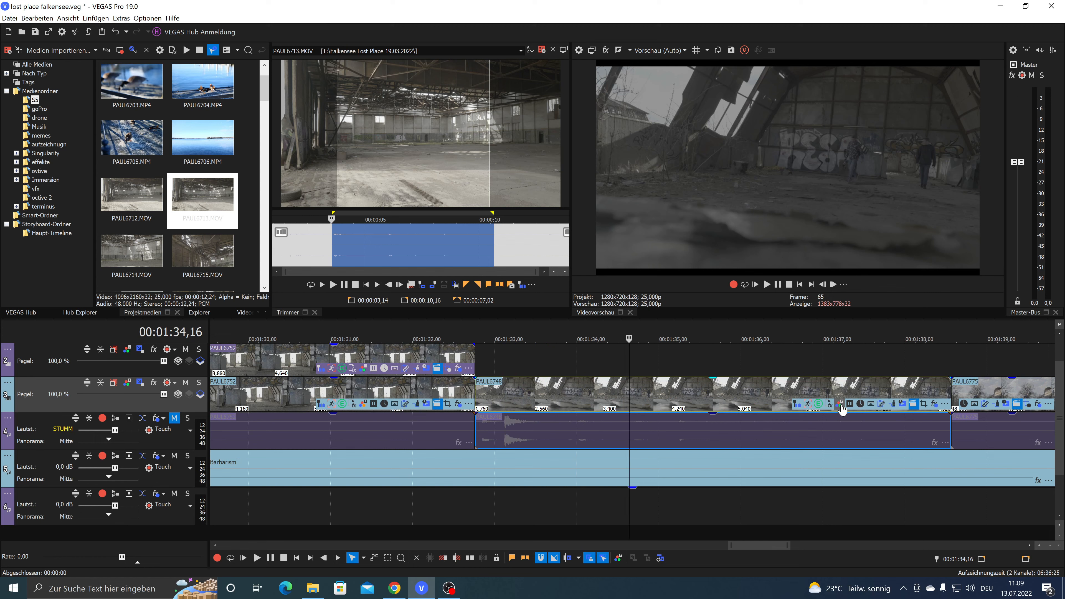
left_click(840, 403)
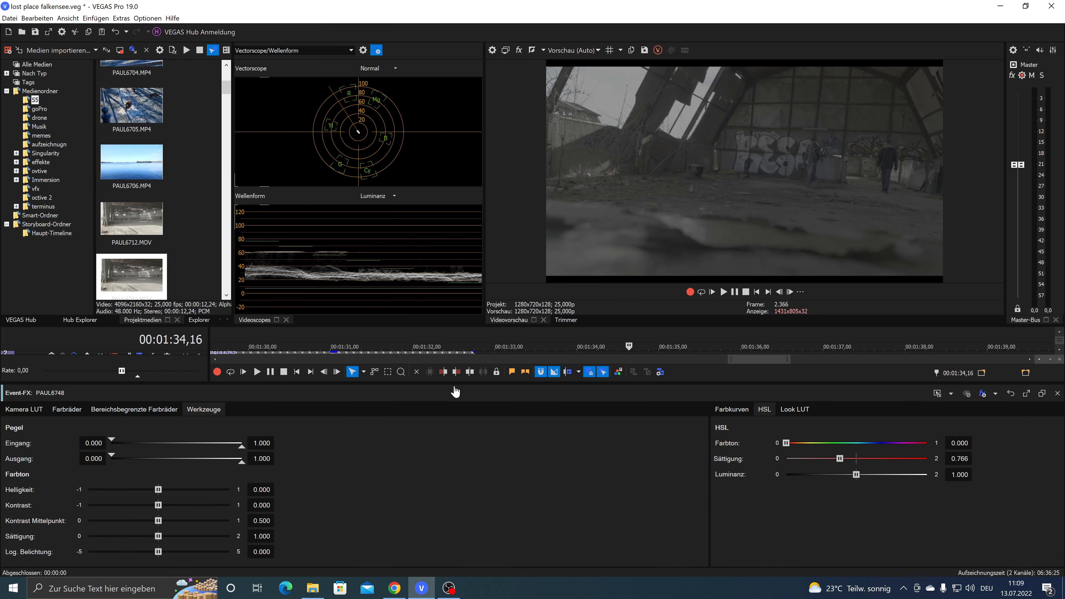
left_click(25, 412)
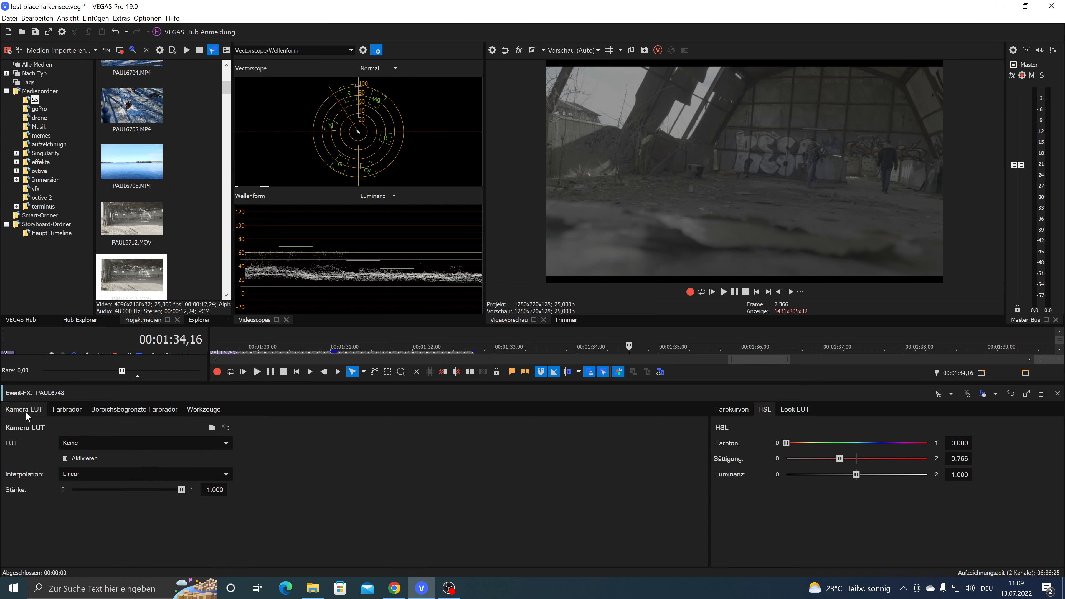
left_click(91, 439)
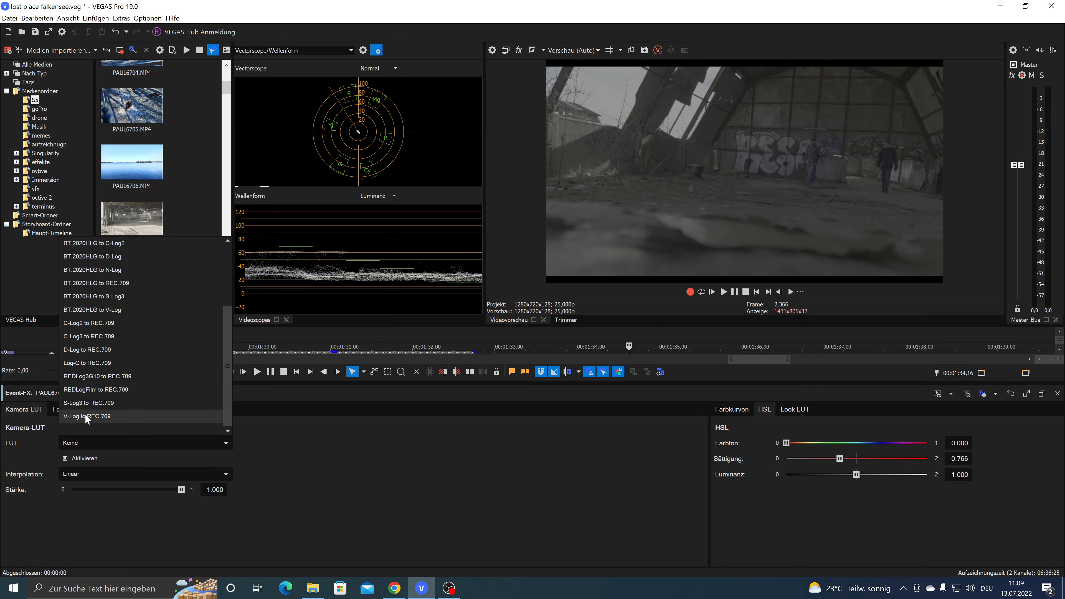
left_click(86, 416)
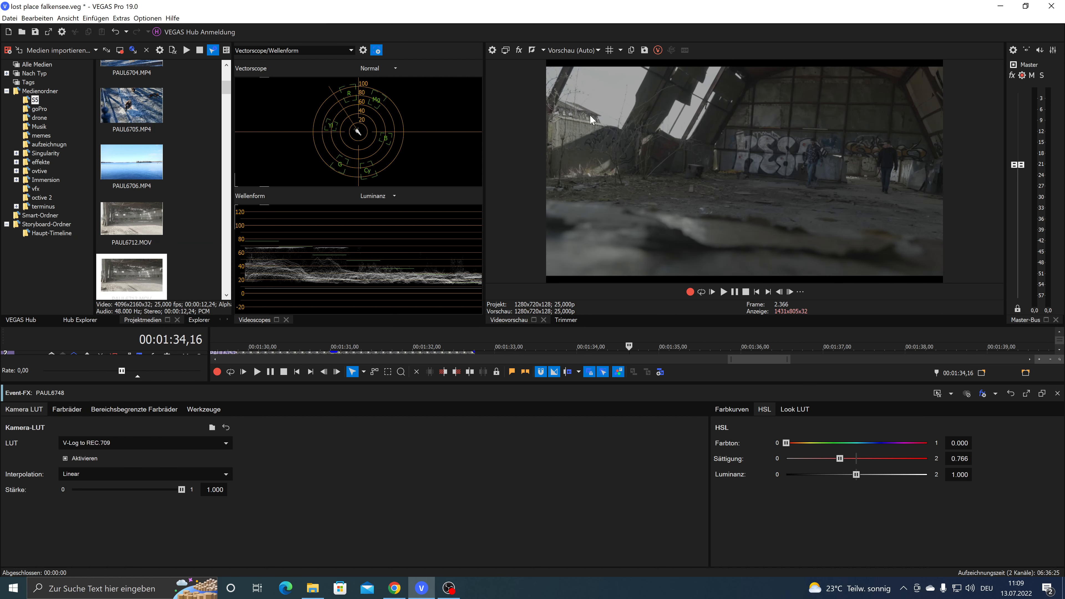
- Shape PAUL6748's RGB curve into an S-curve with lifted highlights and lowered shadows, and close its color grading
left_click(741, 412)
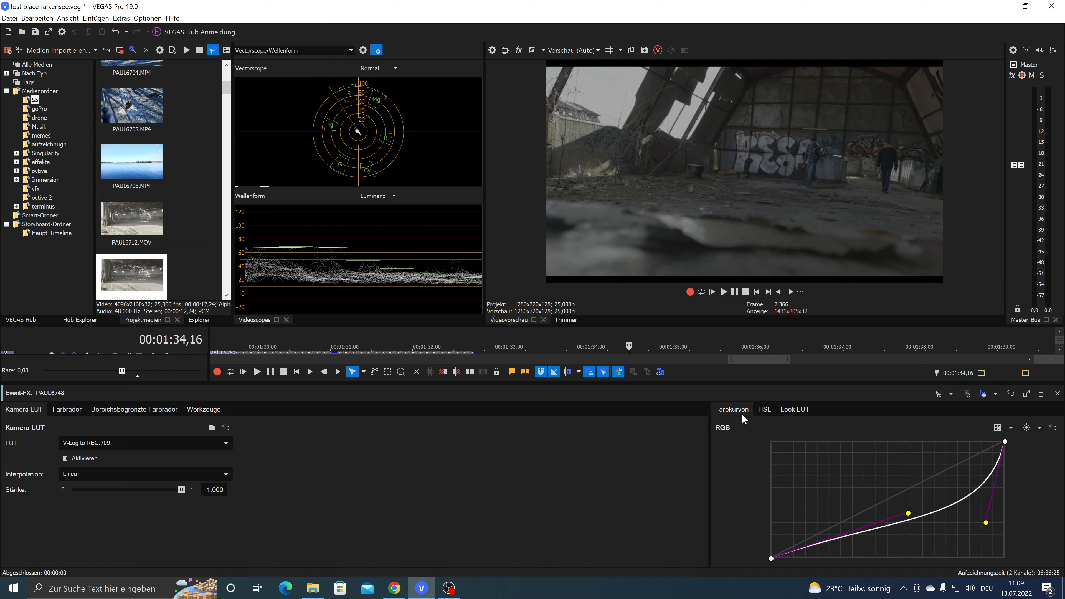
left_click_drag(986, 522, 900, 464)
left_click_drag(908, 513, 880, 528)
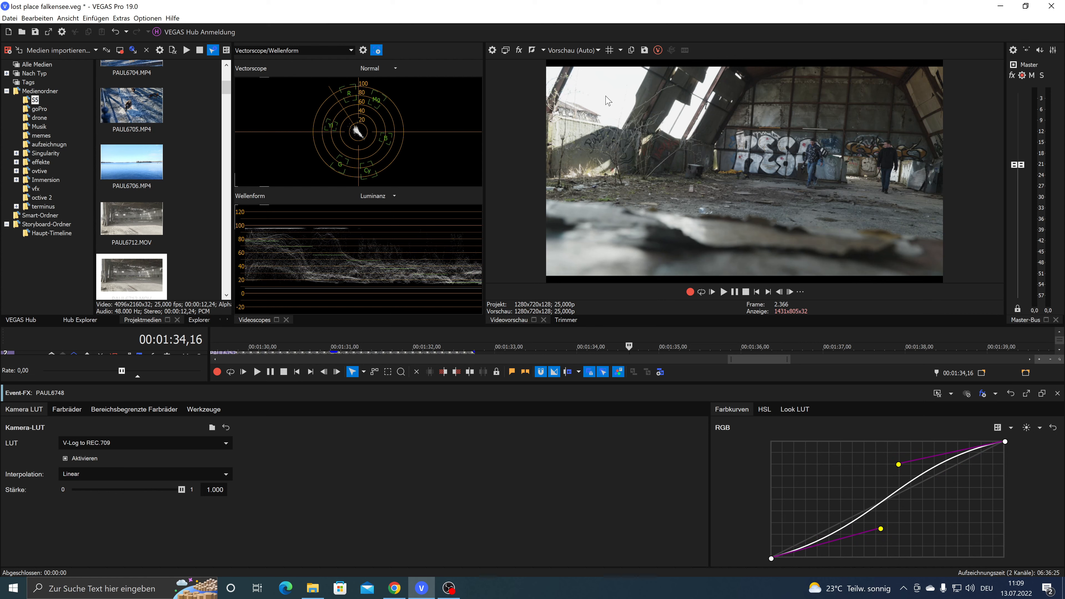
left_click_drag(899, 465, 856, 458)
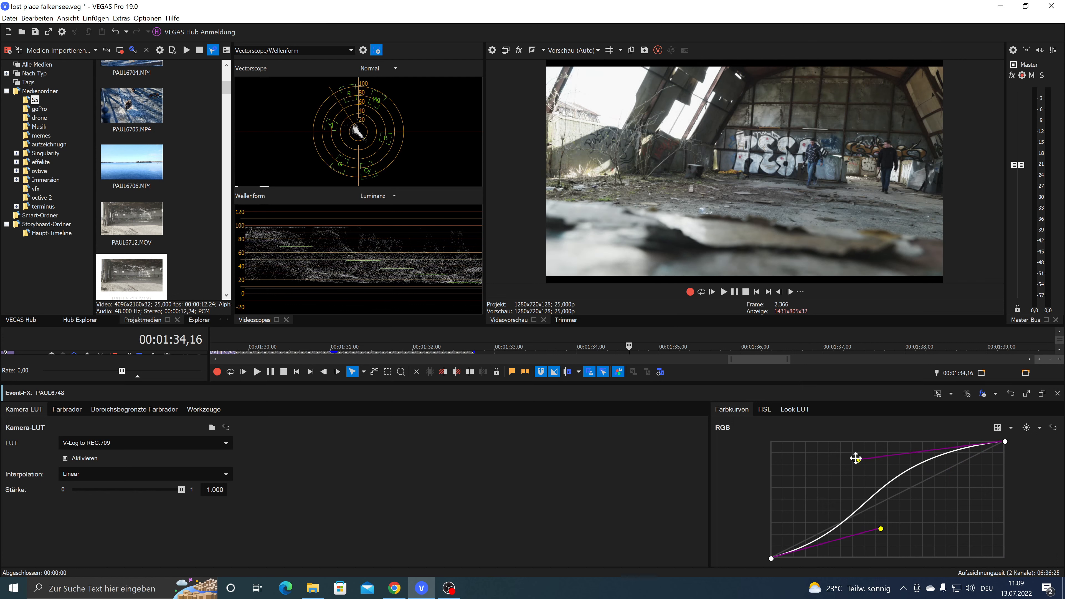
left_click_drag(895, 515, 871, 534)
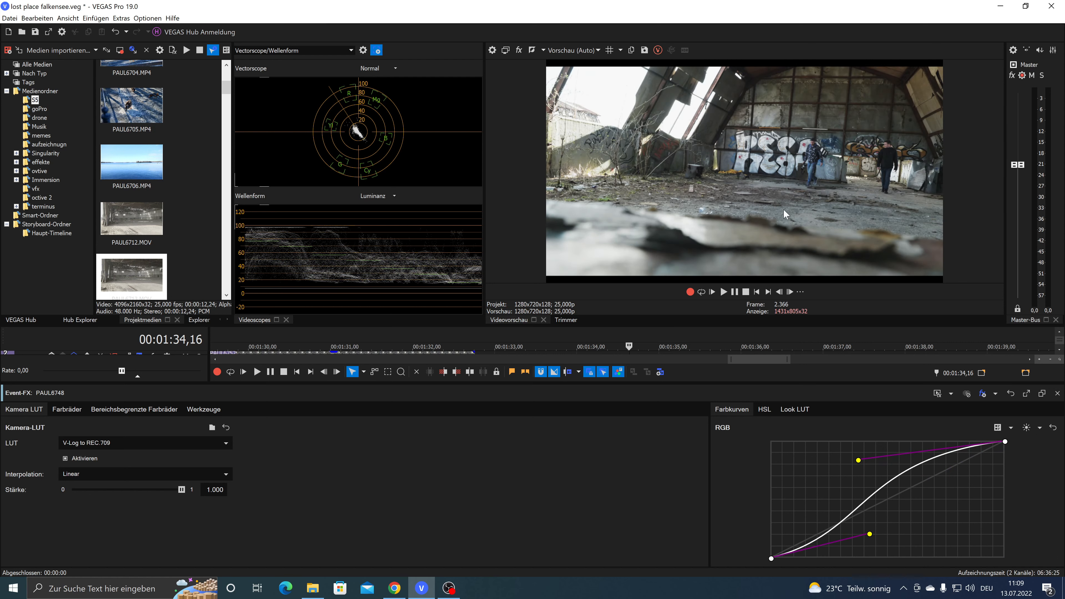
left_click(1056, 392)
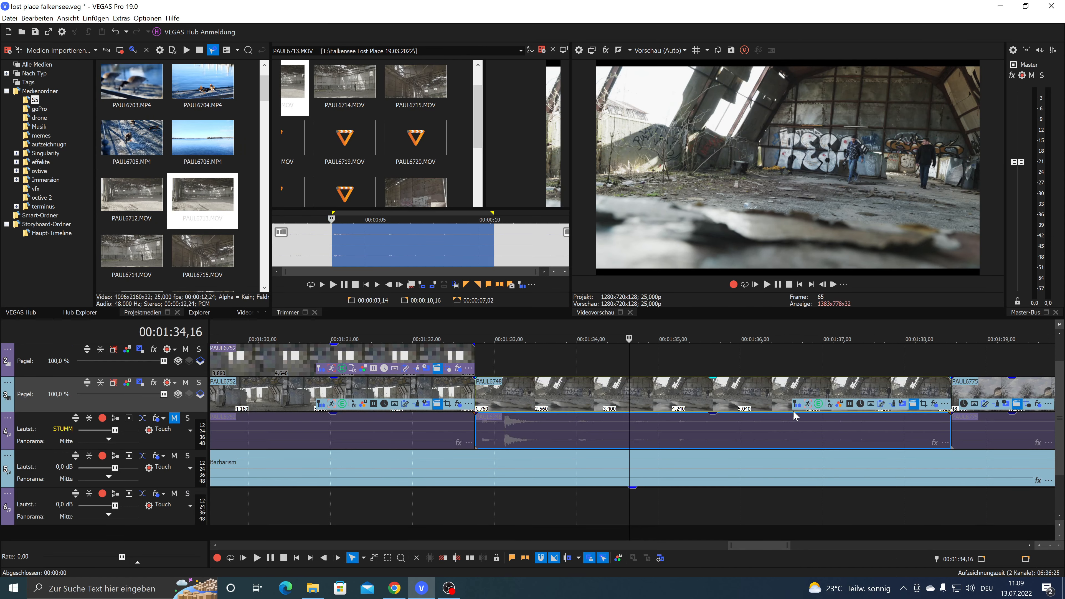
- Add the Glühen effect to PAUL6748's video event FX chain
left_click(935, 405)
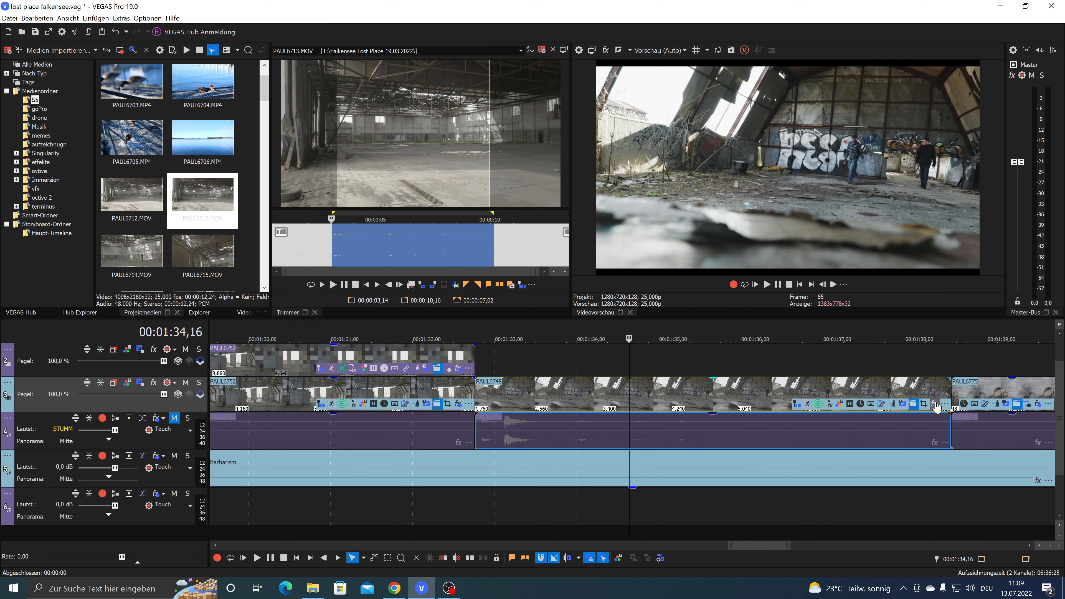
left_click(545, 65)
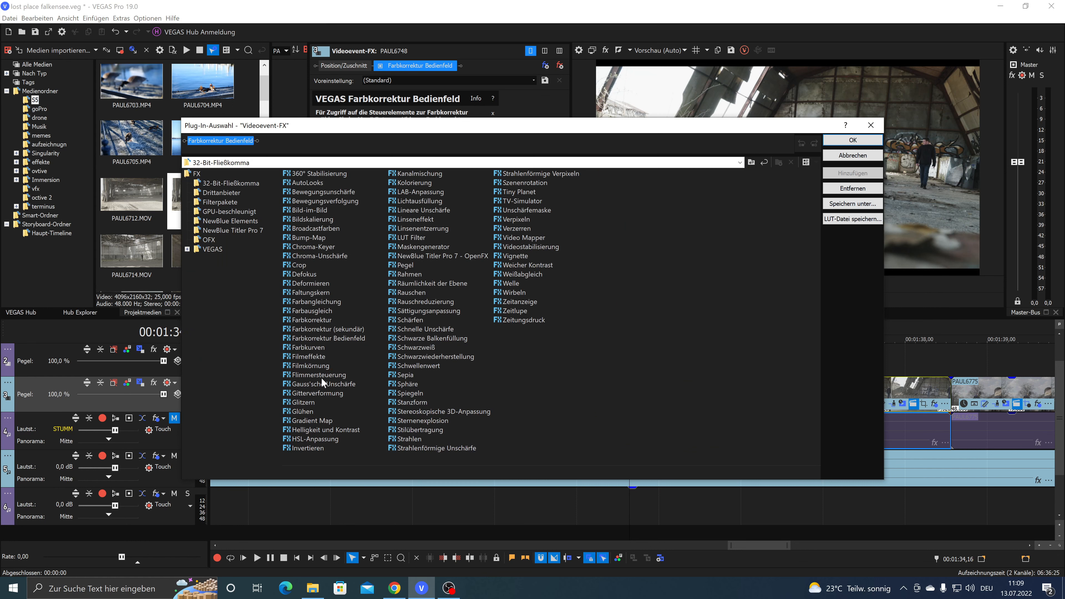
left_click(307, 411)
left_click(853, 173)
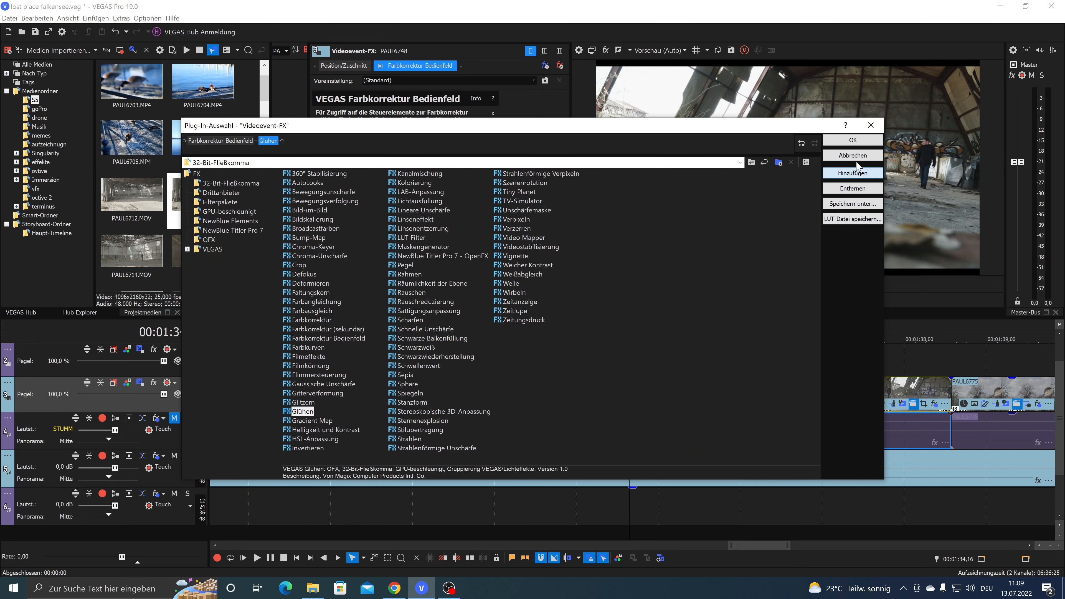
left_click(852, 140)
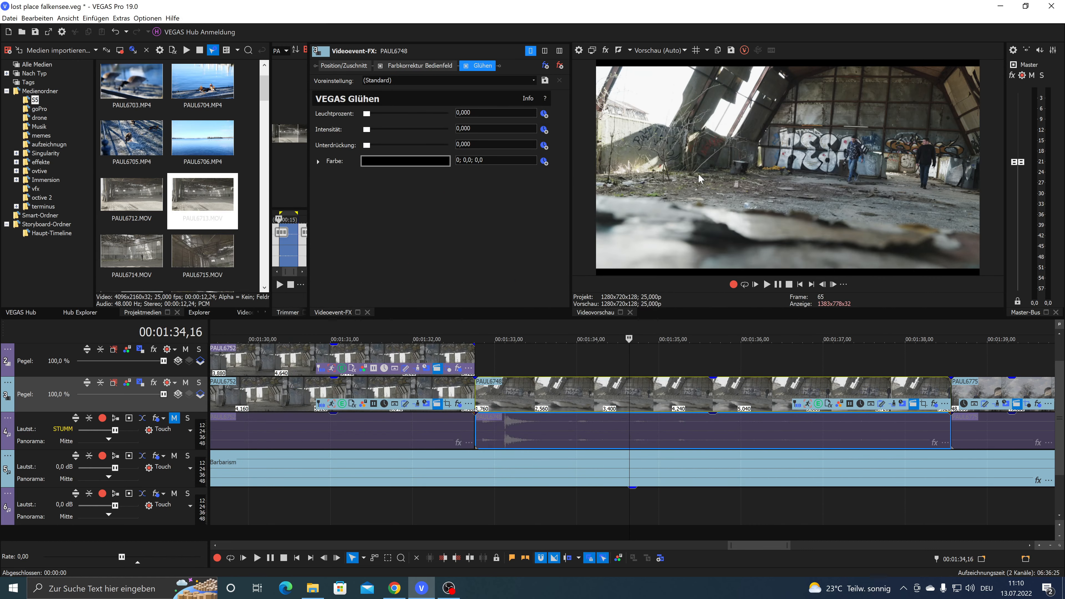
- Set the Glühen effect's Farbe to near-white 0; 0,0; 0,97, Leuchtprozent to 0,156, Intensität to 6,977 and Unterdrückung to 0,651
left_click(393, 162)
left_click(306, 189)
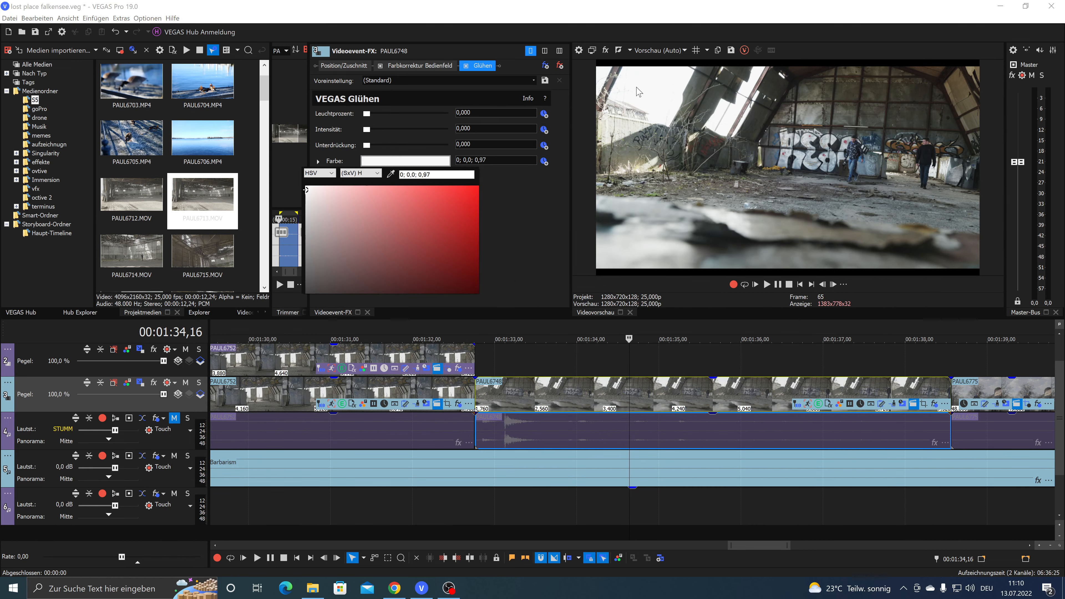
left_click(365, 114)
left_click_drag(366, 114, 418, 113)
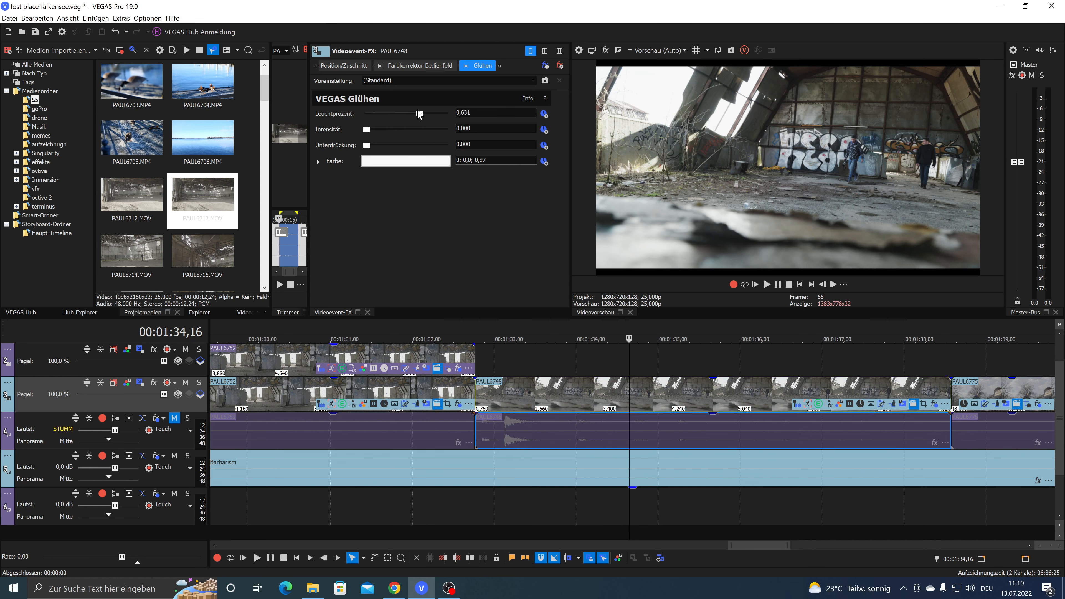
left_click(372, 130)
left_click_drag(366, 146, 424, 118)
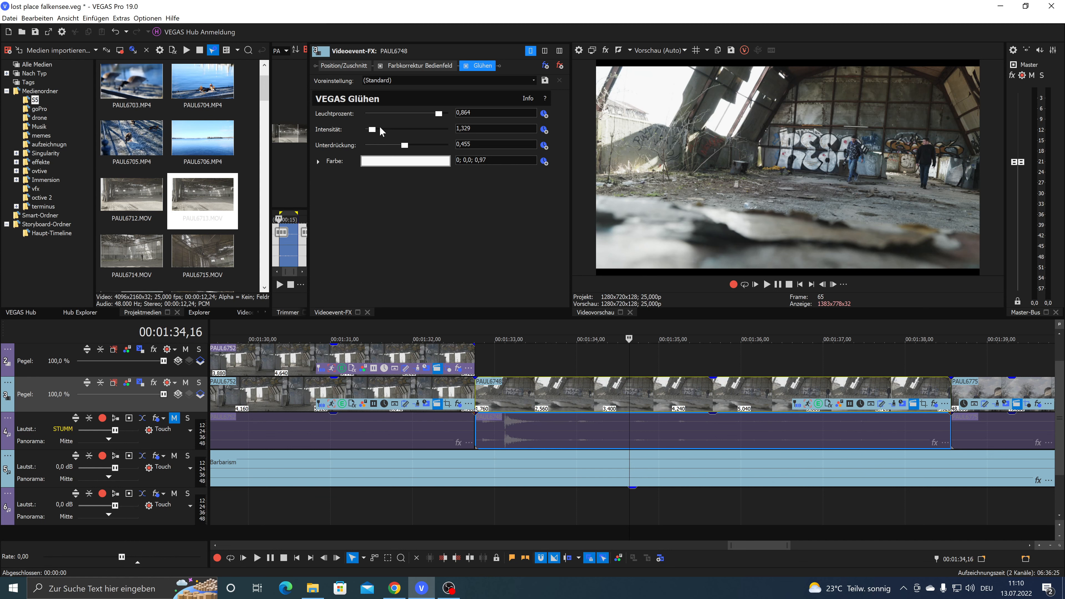
left_click_drag(374, 130, 421, 147)
left_click_drag(362, 129, 396, 123)
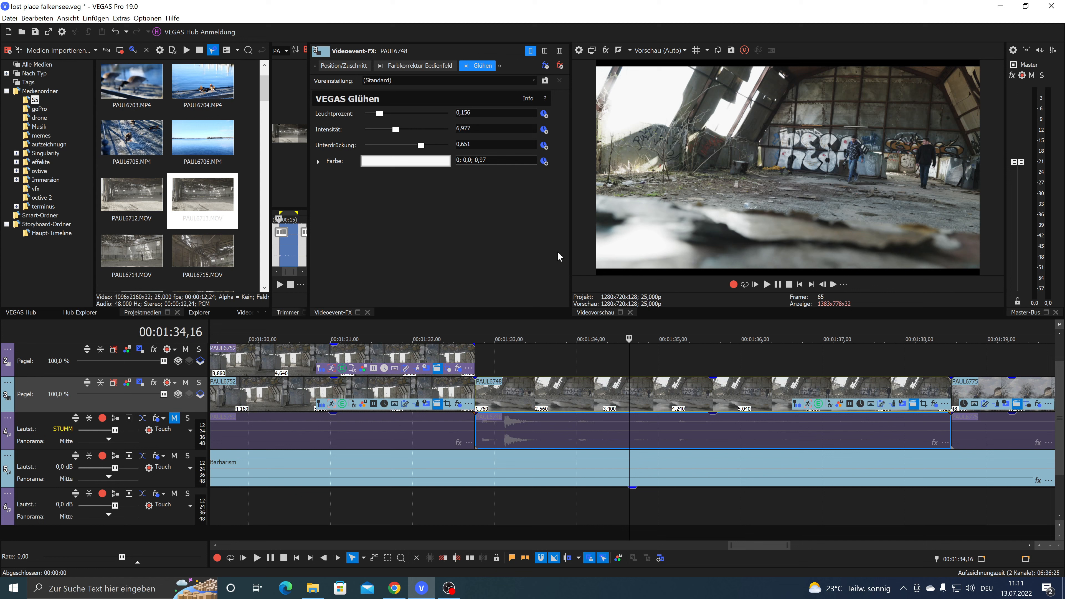
- Play back PAUL6748 from about 00:01:33 to check the glow in motion, and pause before the clip ends
left_click(525, 402)
left_click(766, 284)
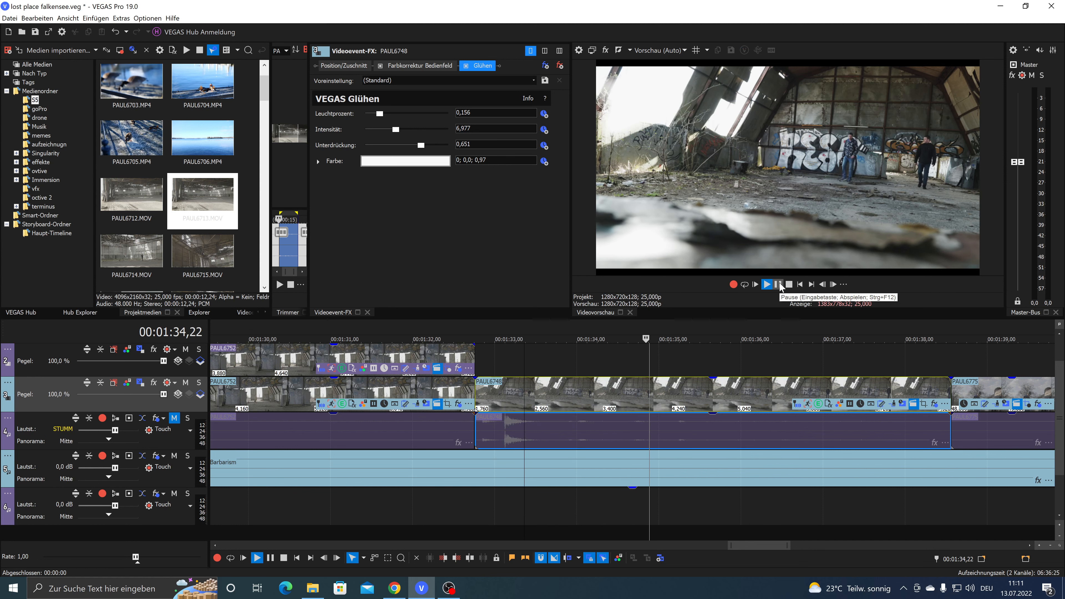
left_click(778, 286)
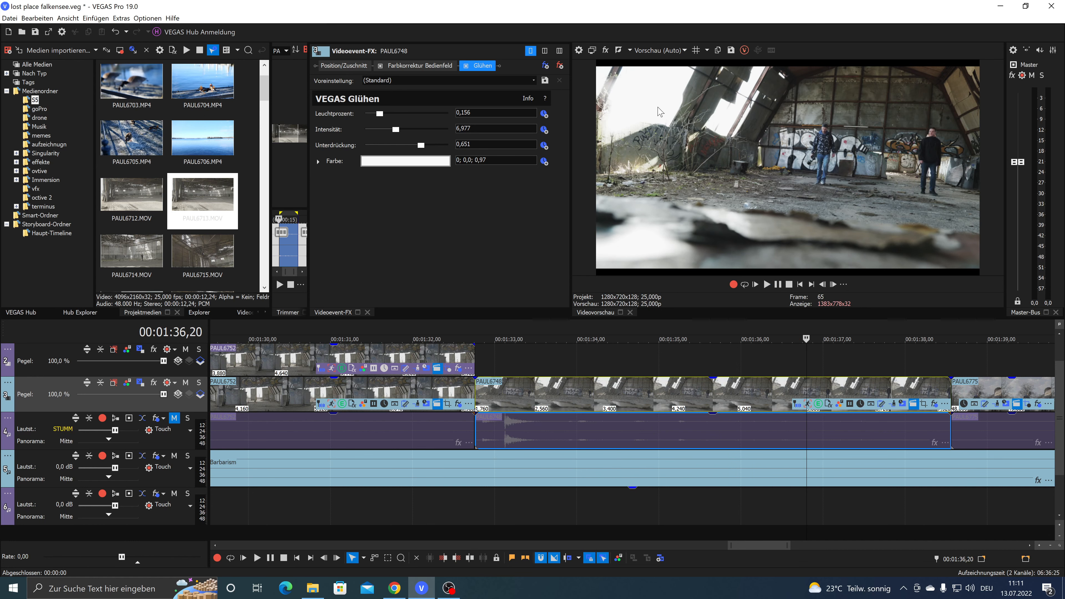
- Open the color grading of the last clip, the PAUL6736.MOV sub-clip, and apply the V-Log to REC.709 camera LUT
scroll(601, 428, "down", 2)
scroll(605, 409, "down", 2)
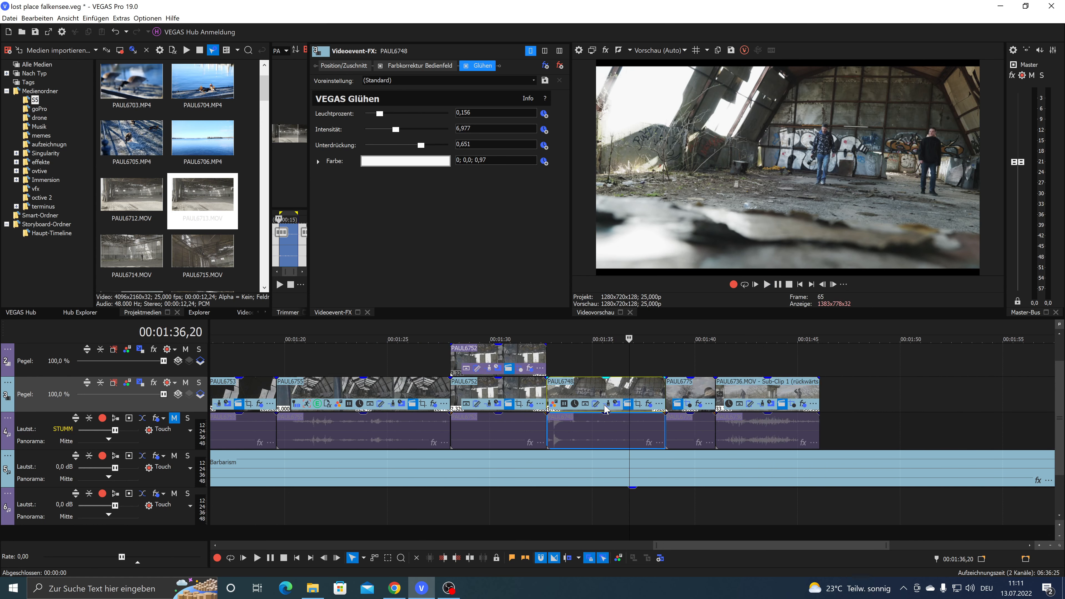
scroll(605, 409, "down", 1)
left_click(679, 395)
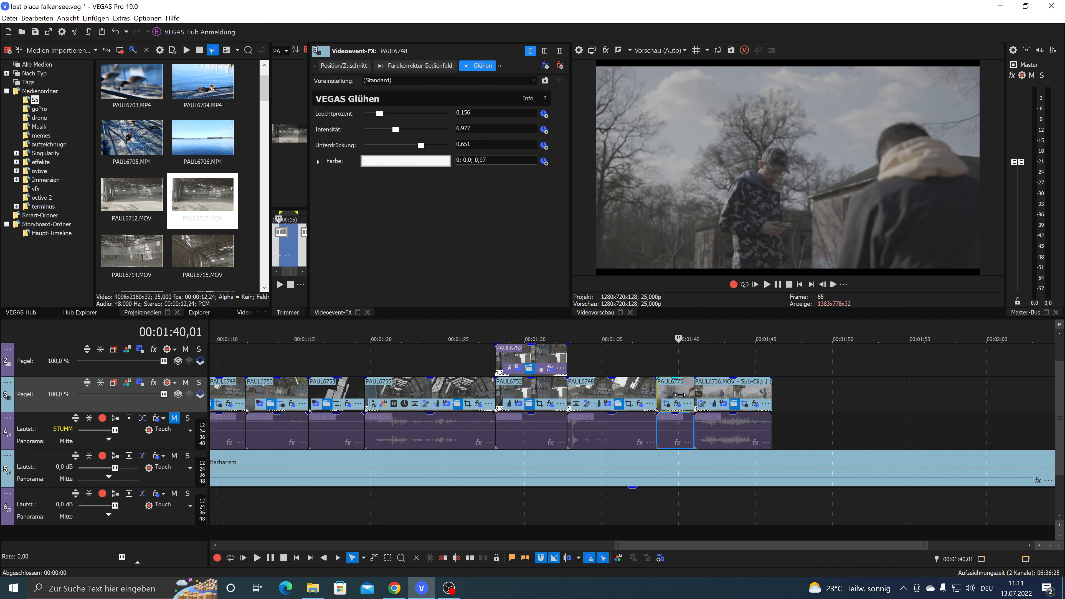
scroll(679, 394, "up", 4)
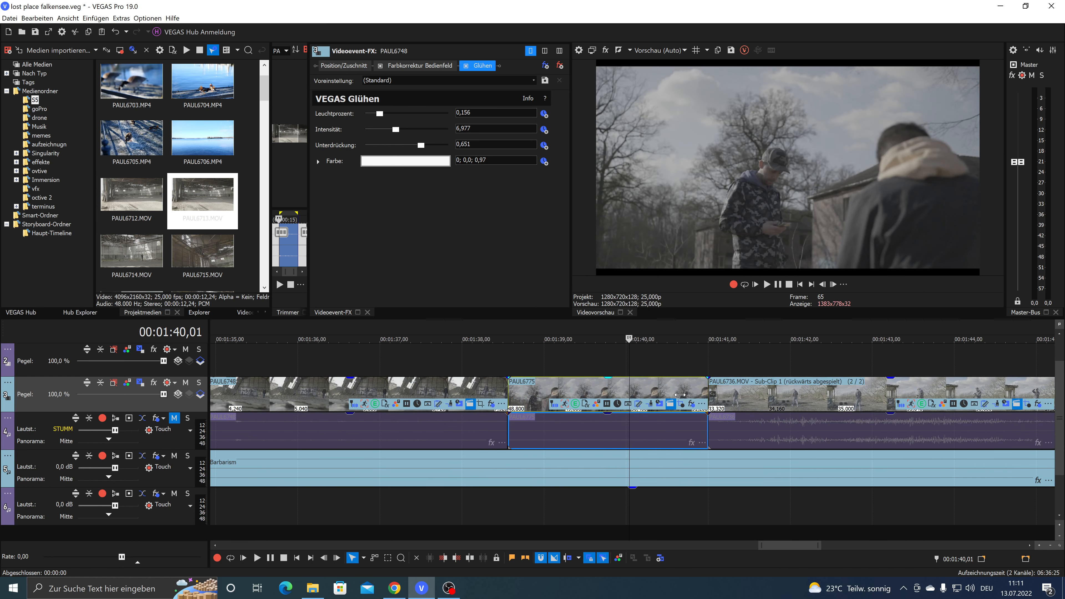
left_click(783, 393)
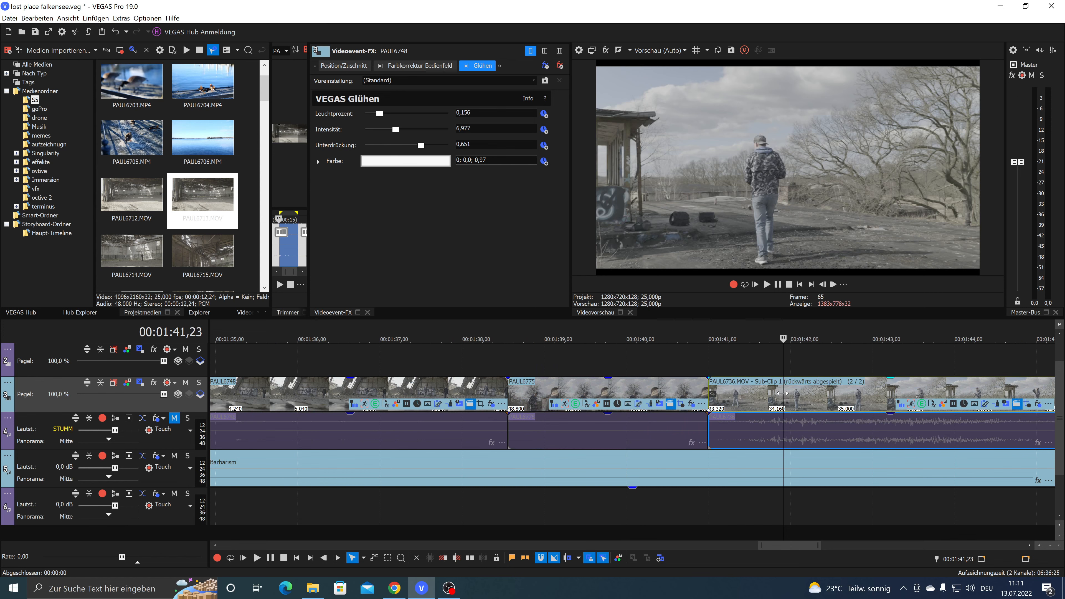
left_click(943, 406)
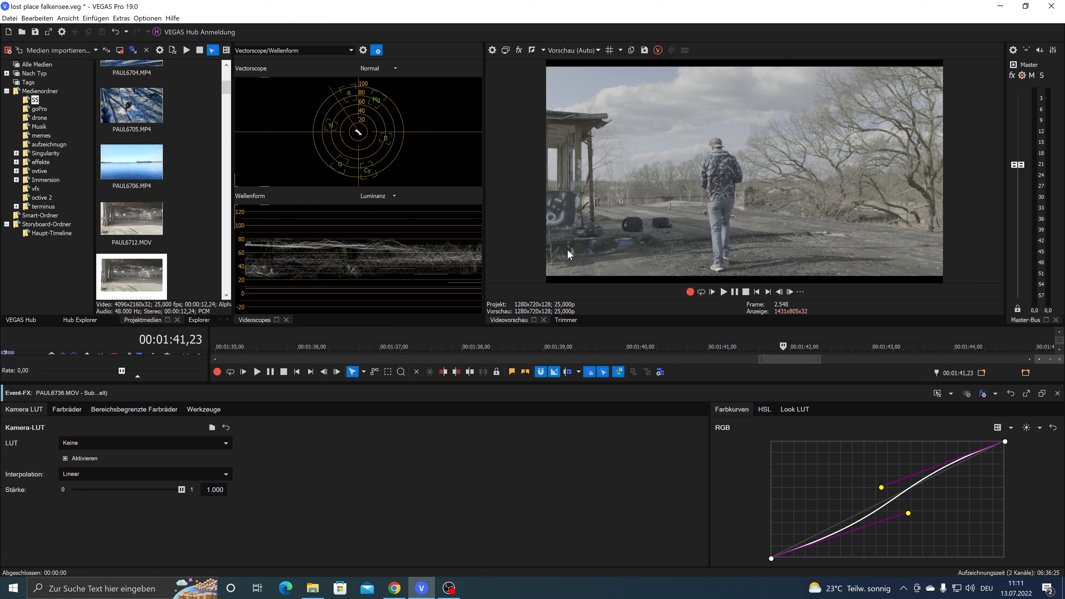
left_click(102, 440)
left_click(92, 414)
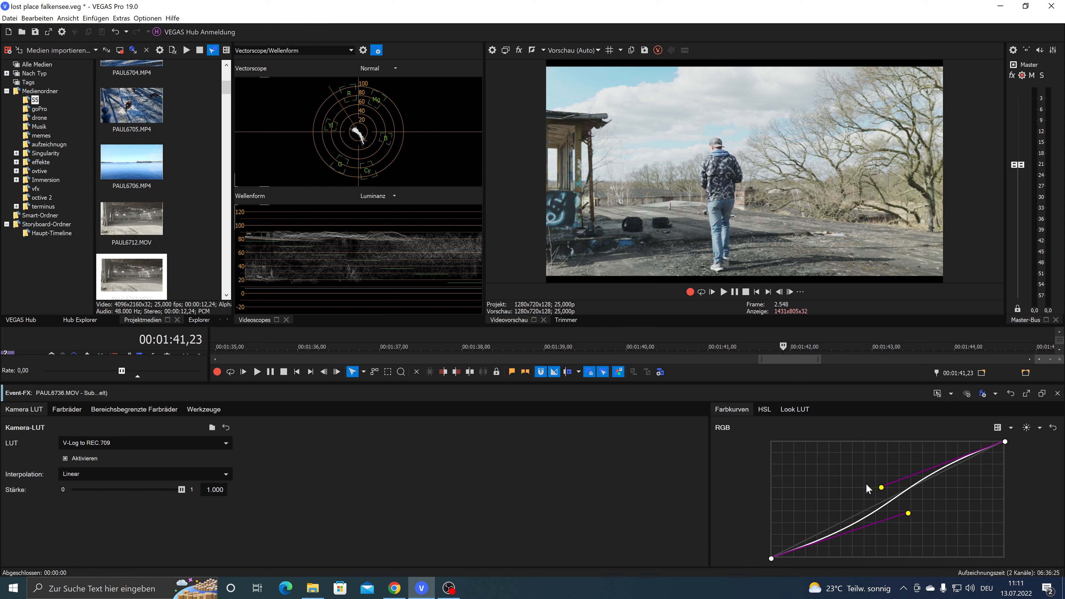
- Darken the PAUL6736 sub-clip by pulling both RGB curve handles below the diagonal, lowering the shadows and highlights
left_click_drag(880, 487, 930, 472)
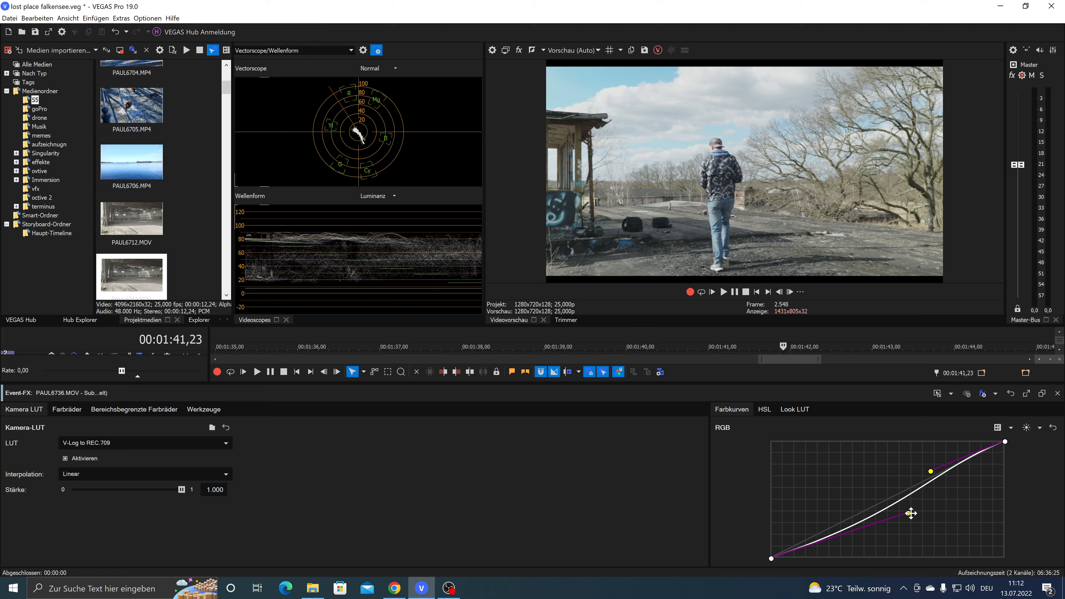
mouse_move(911, 513)
left_mouse_down()
mouse_move(878, 506)
mouse_move(945, 510)
mouse_move(868, 537)
mouse_move(902, 527)
left_mouse_up()
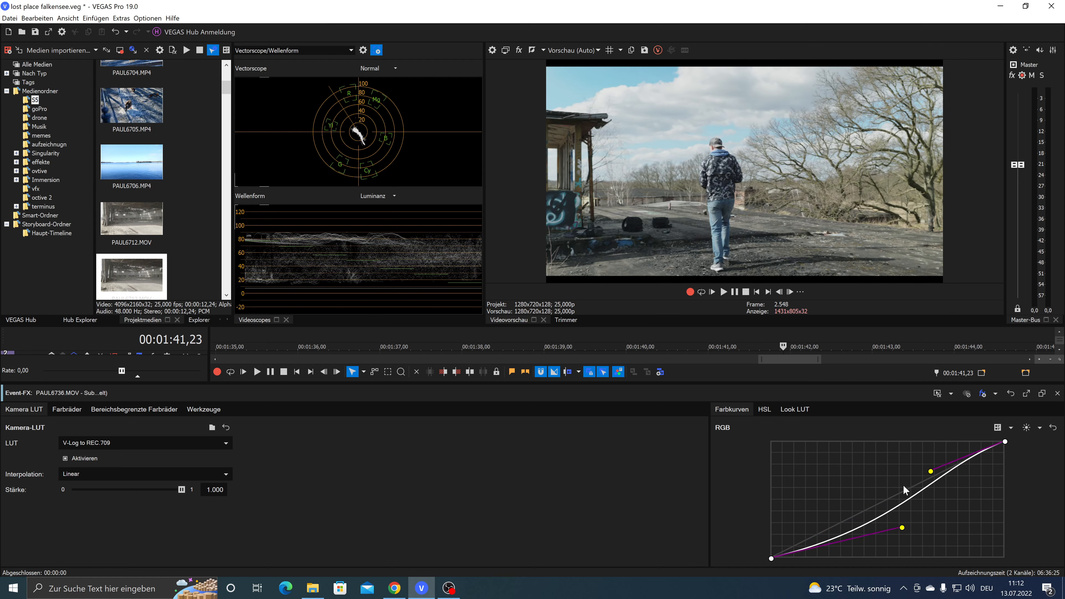
left_click_drag(931, 471, 956, 476)
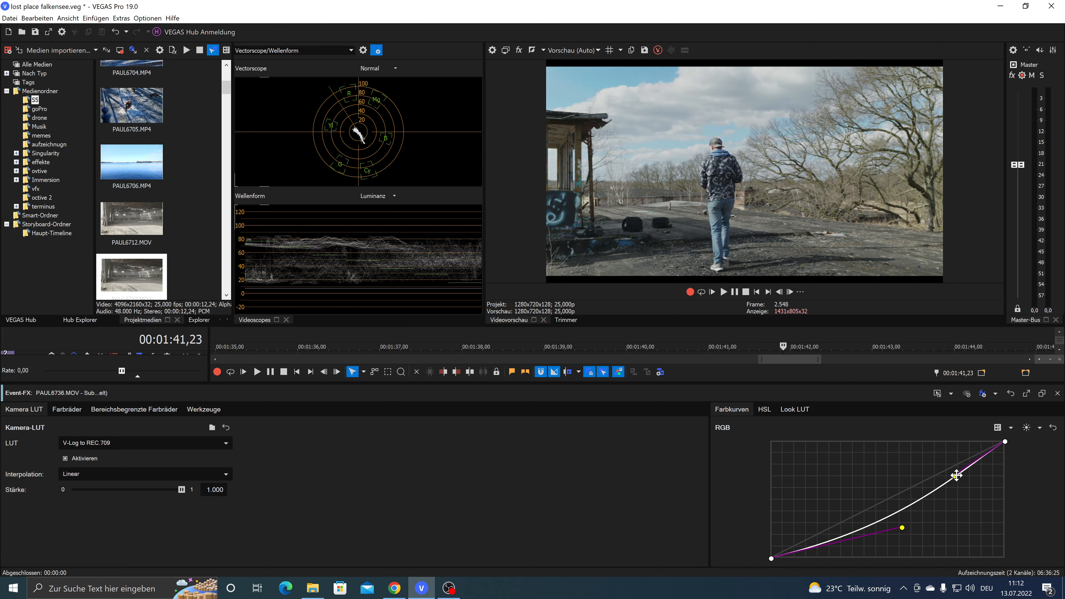